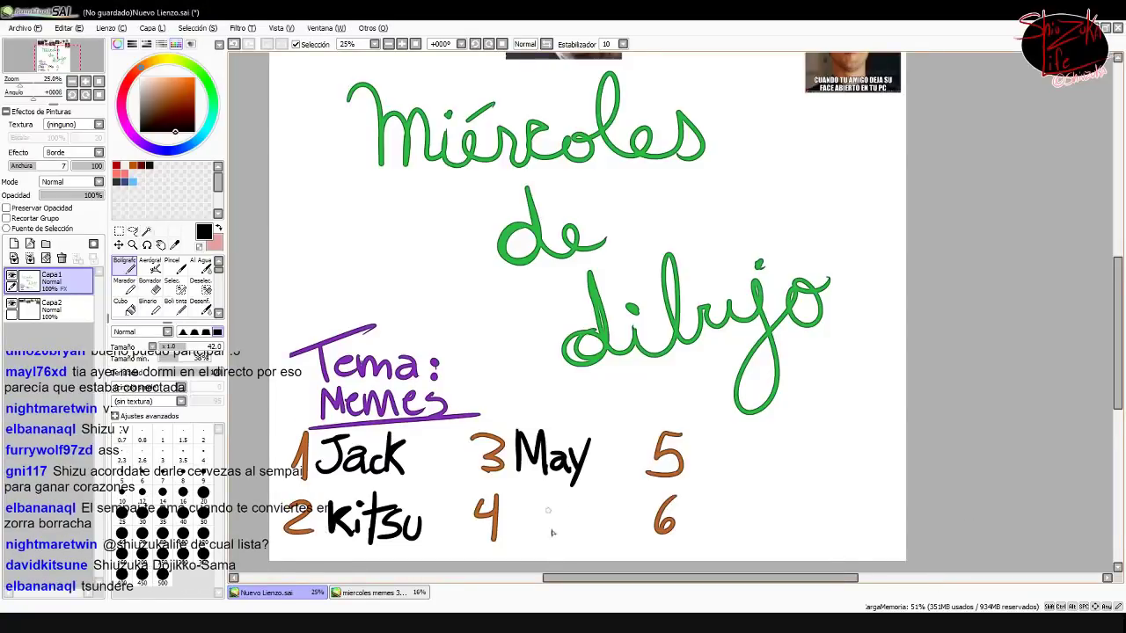
Handwrite the remaining participants' nicknames in black beside numbers 4, 5 and 6
key(ctrl+z)
key(ctrl+y)
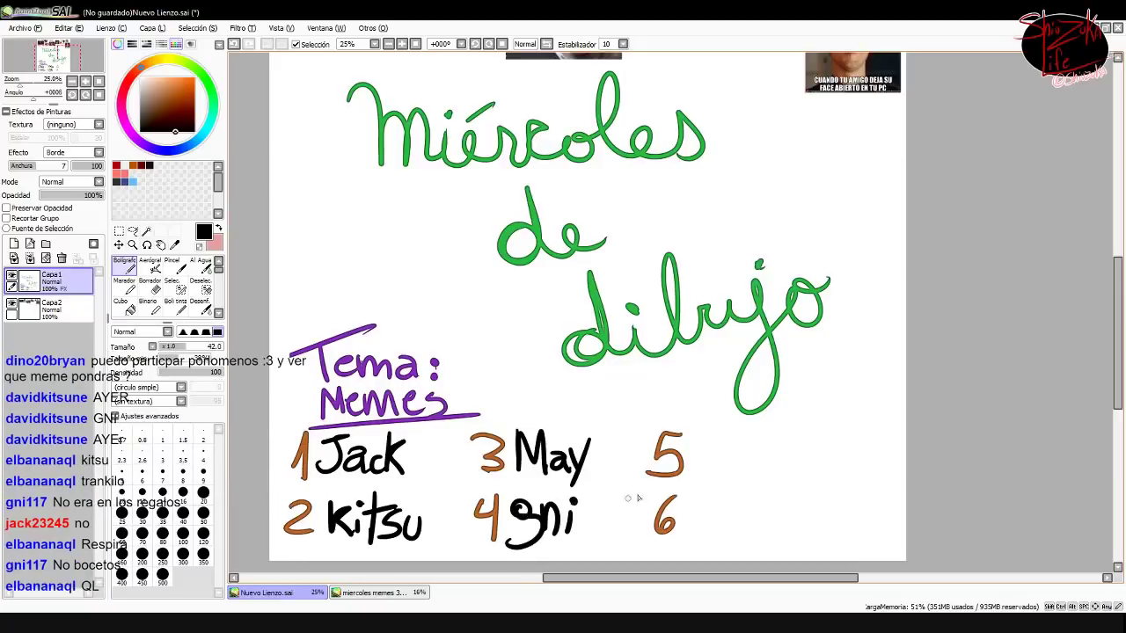
drag(697, 472, 720, 433)
drag(728, 450, 741, 479)
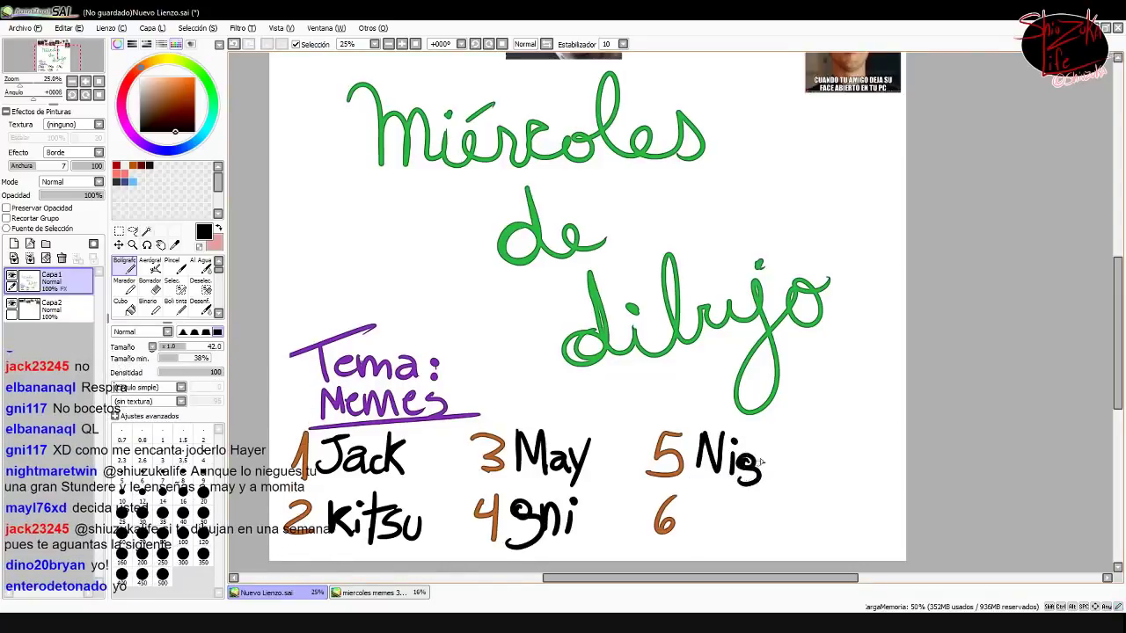
mouse_move(696, 508)
mouse_down()
mouse_move(724, 535)
mouse_move(822, 535)
mouse_up()
Add a new layer and hand-number the meme pictures in turquoise, including 2 to 5
scroll(788, 526, up, 10)
scroll(694, 229, up, 5)
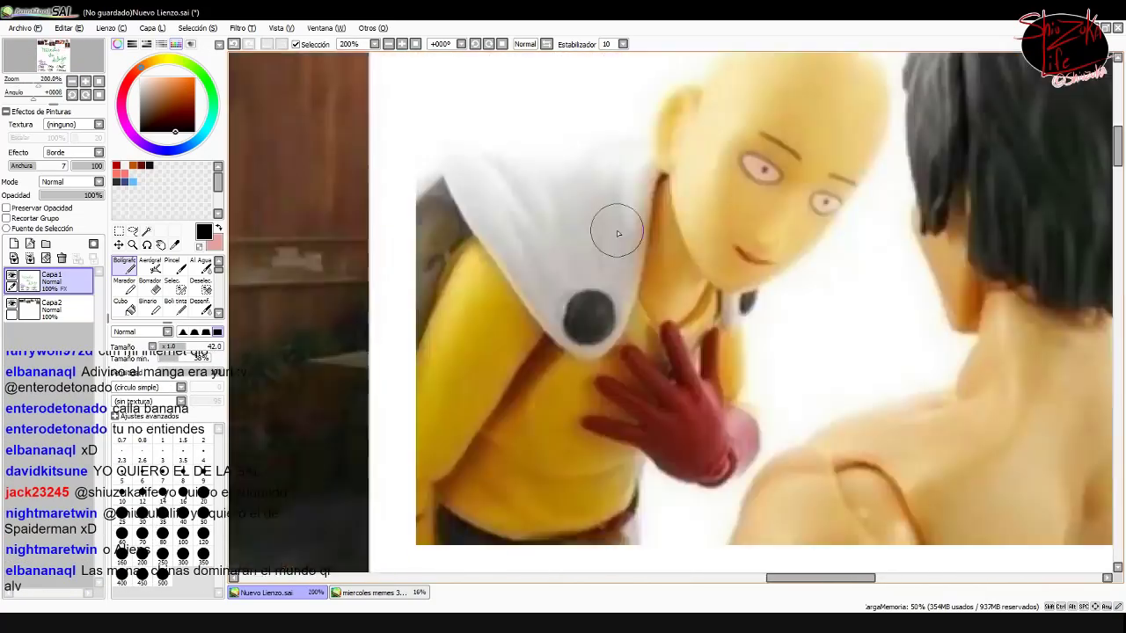
scroll(695, 228, down, 6)
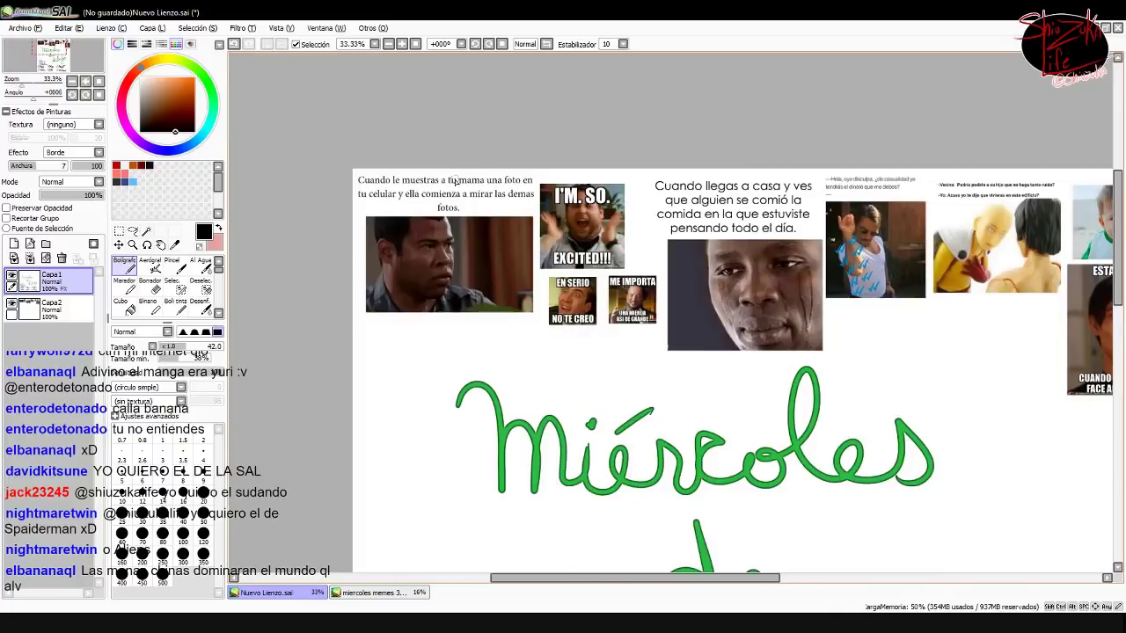
key(ctrl+shift+n)
key(ctrl+z)
drag(540, 284, 541, 310)
drag(621, 325, 630, 345)
drag(704, 308, 683, 334)
drag(634, 578, 726, 578)
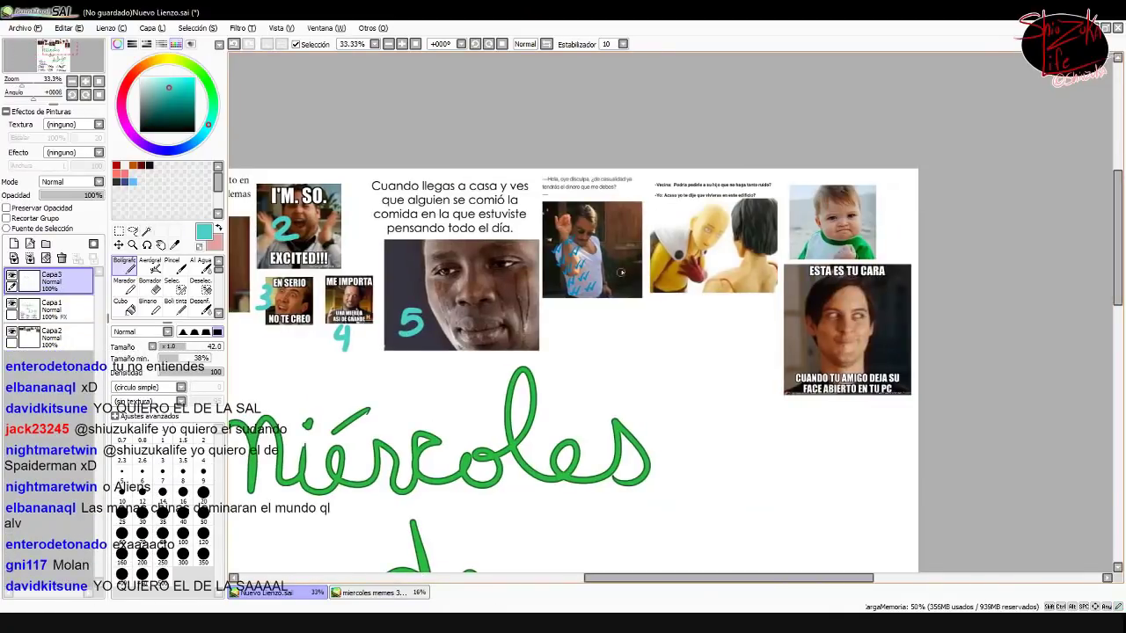
drag(627, 261, 620, 283)
drag(737, 271, 752, 308)
Place the brown owl character reference over the photo in the first meme, beside the sweating man's face
scroll(727, 116, left, 3)
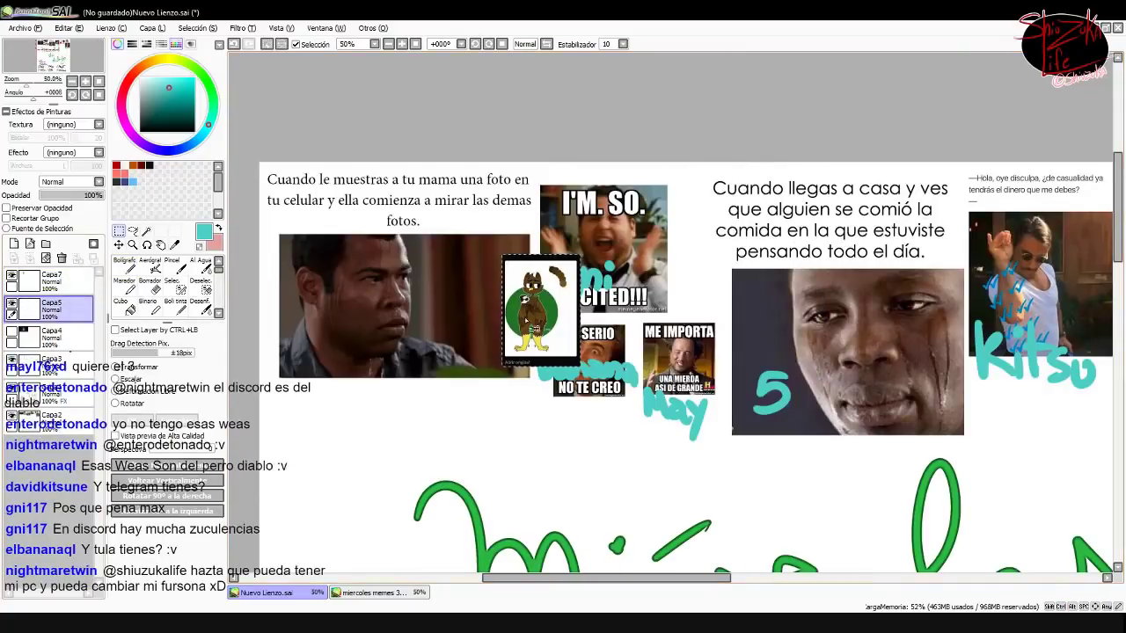
scroll(627, 314, up, 3)
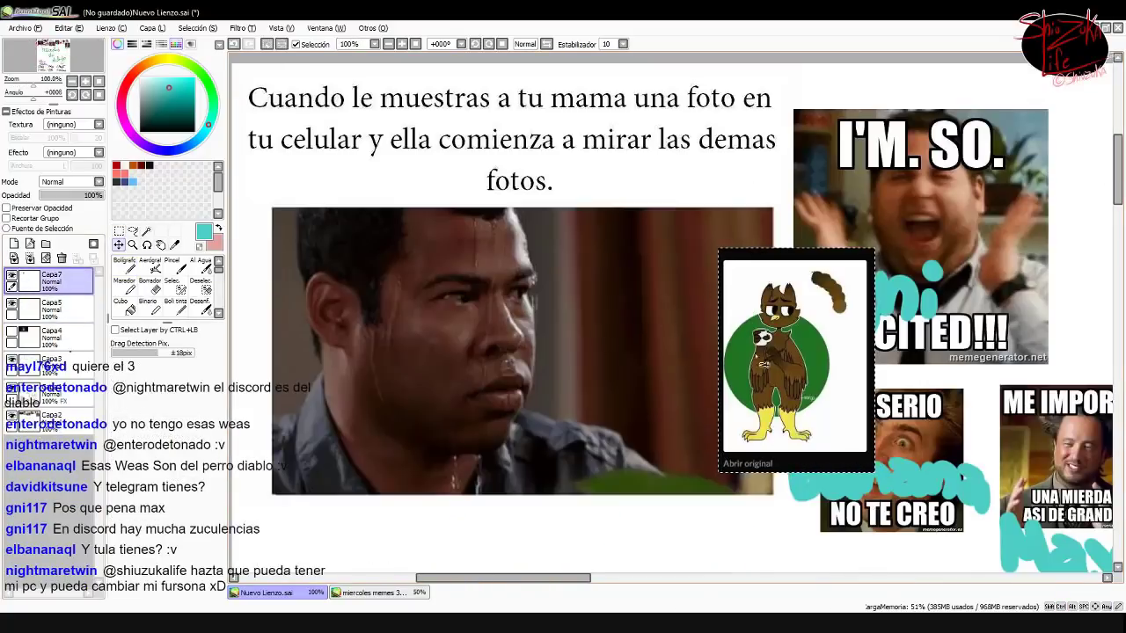
drag(627, 314, 469, 288)
key(ctrl+t)
In the miercoles memes document, sketch the character's oval head with angular jaw lines and a round muzzle guide
click(374, 592)
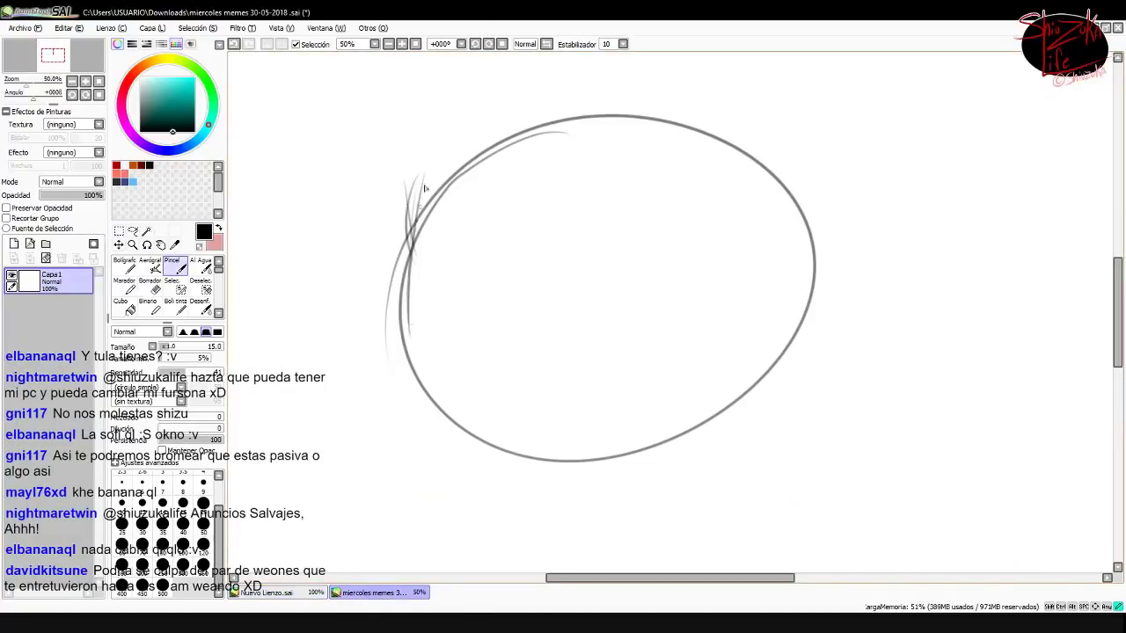
mouse_move(412, 264)
mouse_down()
mouse_move(546, 435)
mouse_move(792, 352)
mouse_up()
drag(571, 457, 650, 422)
drag(264, 364, 545, 224)
key(ctrl+z)
drag(453, 290, 528, 286)
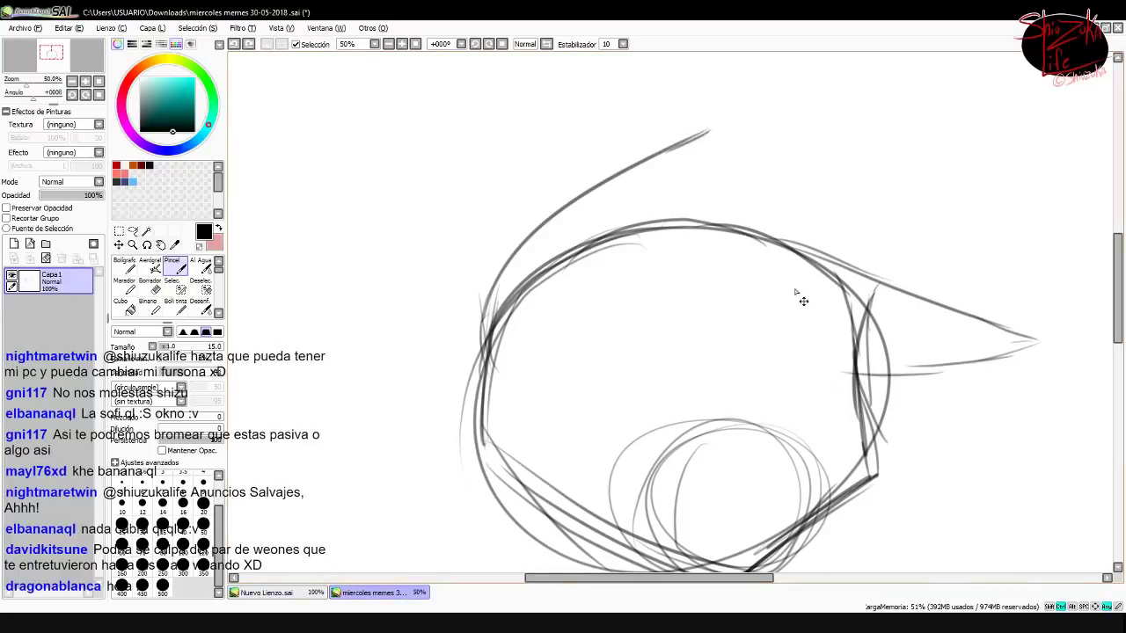
Undo the sideways ear strokes and sketch a pointed, upright ear on the head
key(ctrl+z)
key(ctrl+z)
drag(897, 299, 778, 237)
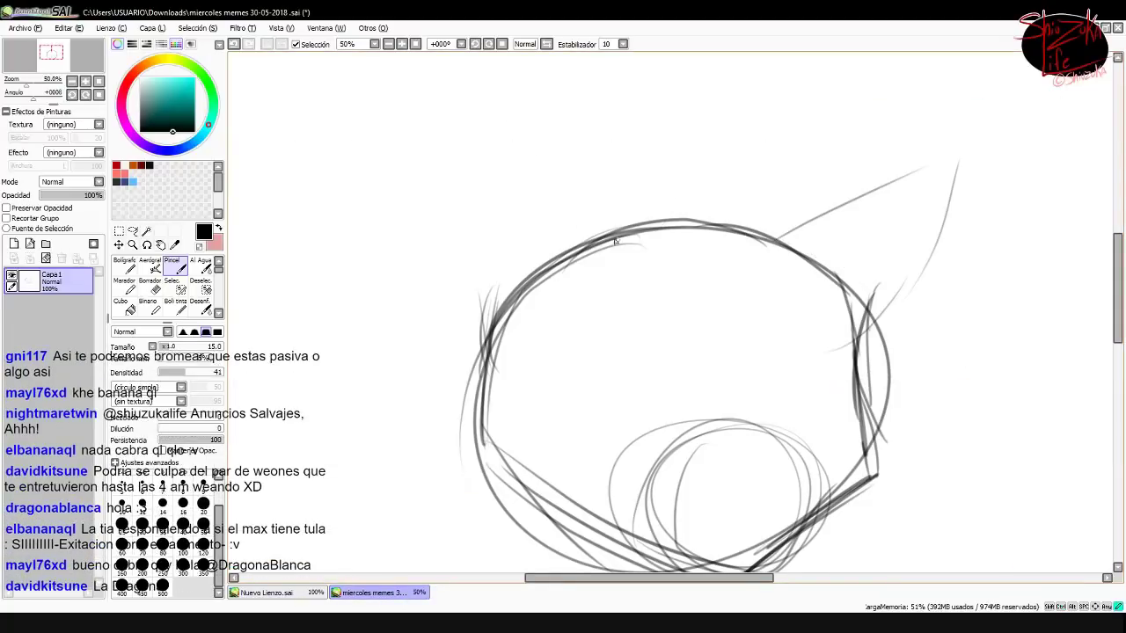
Sketch half-closed eyes with small pupil dots and a curved beak over the muzzle circle
drag(611, 388, 688, 421)
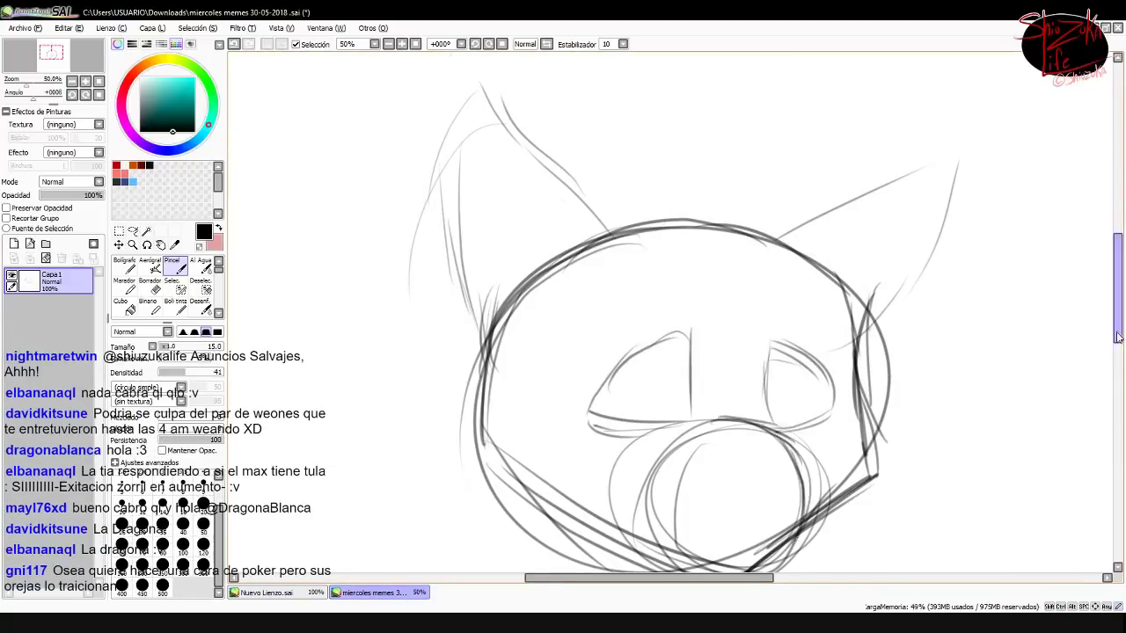
scroll(704, 370, down, 3)
drag(767, 260, 832, 286)
click(818, 308)
click(681, 299)
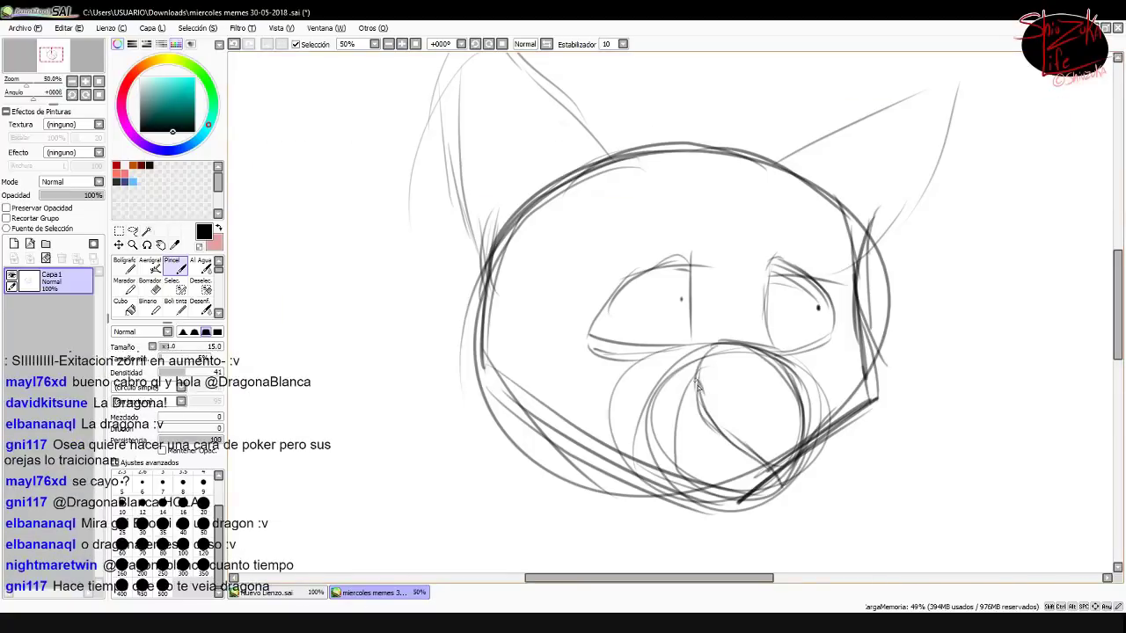
drag(695, 371, 722, 431)
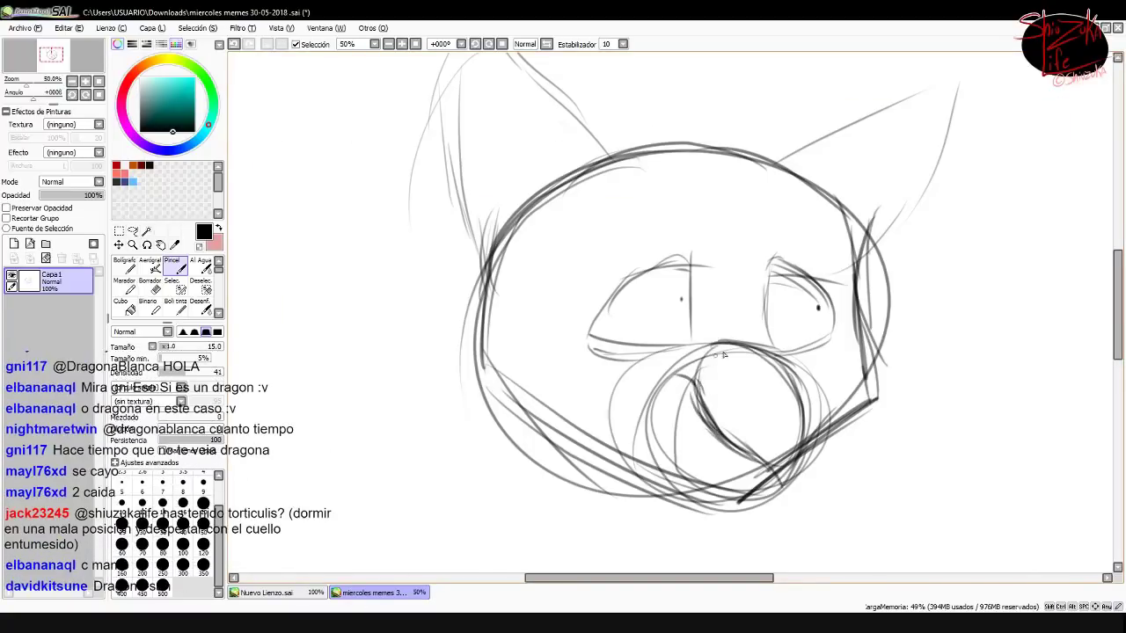
drag(808, 444, 853, 249)
Erase the half-closed eyes, redraw them as wide ovals with dividing lines, and add sweat drops on the forehead and cheek
drag(634, 308, 682, 260)
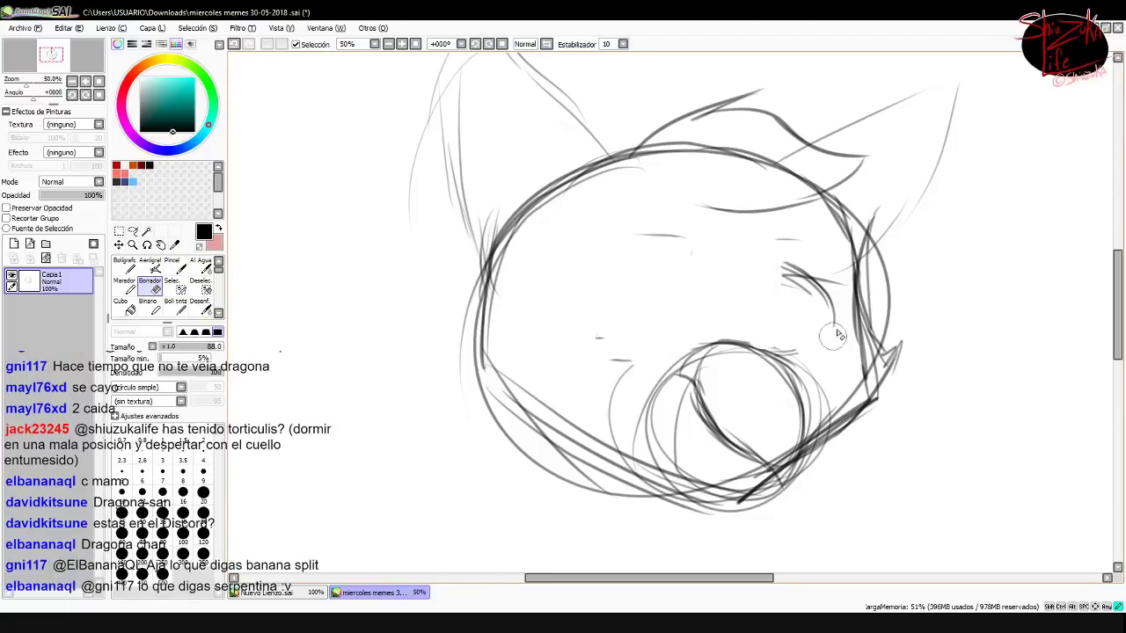
drag(802, 256, 791, 257)
mouse_move(552, 210)
mouse_down()
mouse_move(533, 264)
mouse_move(475, 334)
mouse_up()
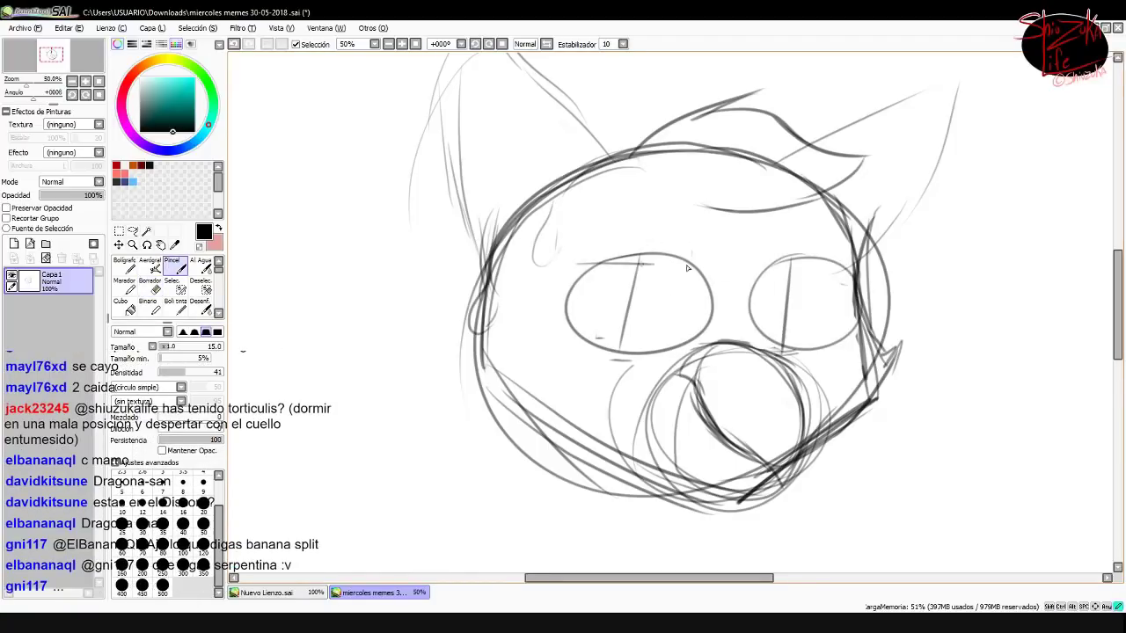
Redraw the beak smaller and pointed with short mouth-corner lines, and sketch a drop at the cheek
drag(670, 376, 693, 368)
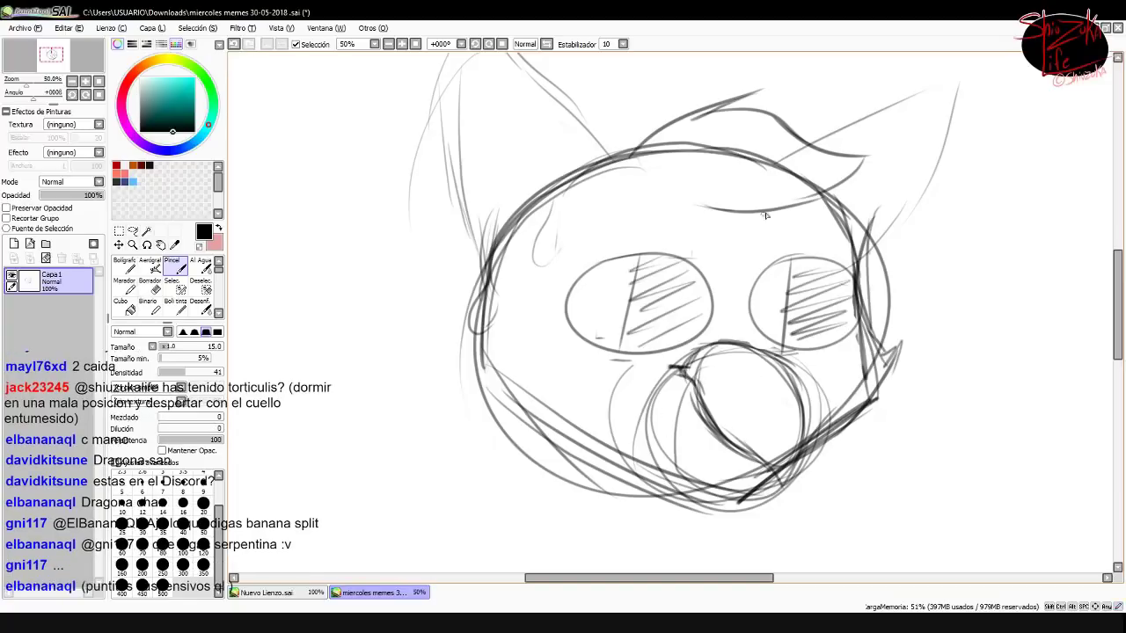
drag(496, 321, 483, 378)
drag(745, 494, 744, 532)
key(ctrl+z)
drag(695, 376, 737, 451)
drag(704, 394, 781, 448)
key(ctrl+z)
drag(646, 367, 774, 356)
drag(763, 435, 685, 378)
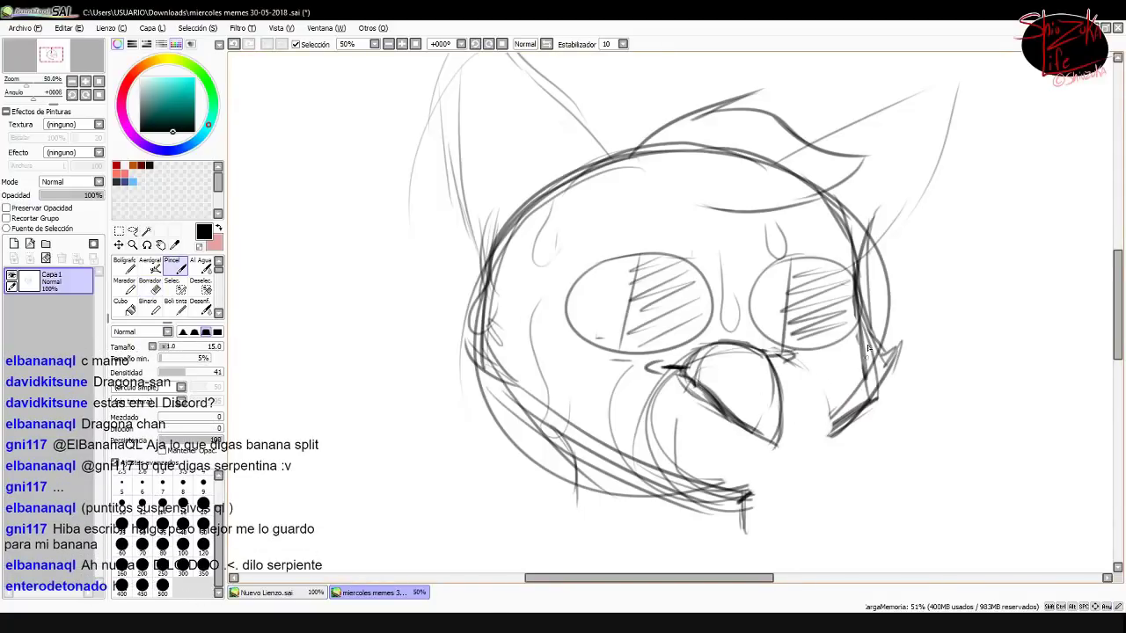
Sketch the furry neck and the shoulder lines below the head
drag(769, 466, 800, 528)
drag(508, 510, 568, 509)
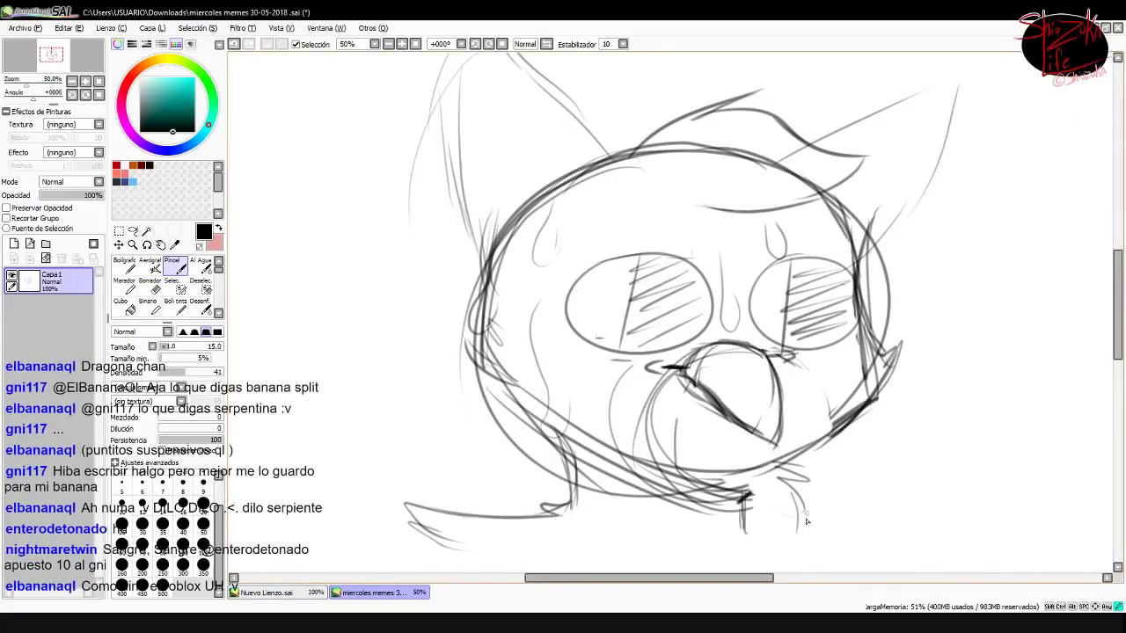
key(ctrl+z)
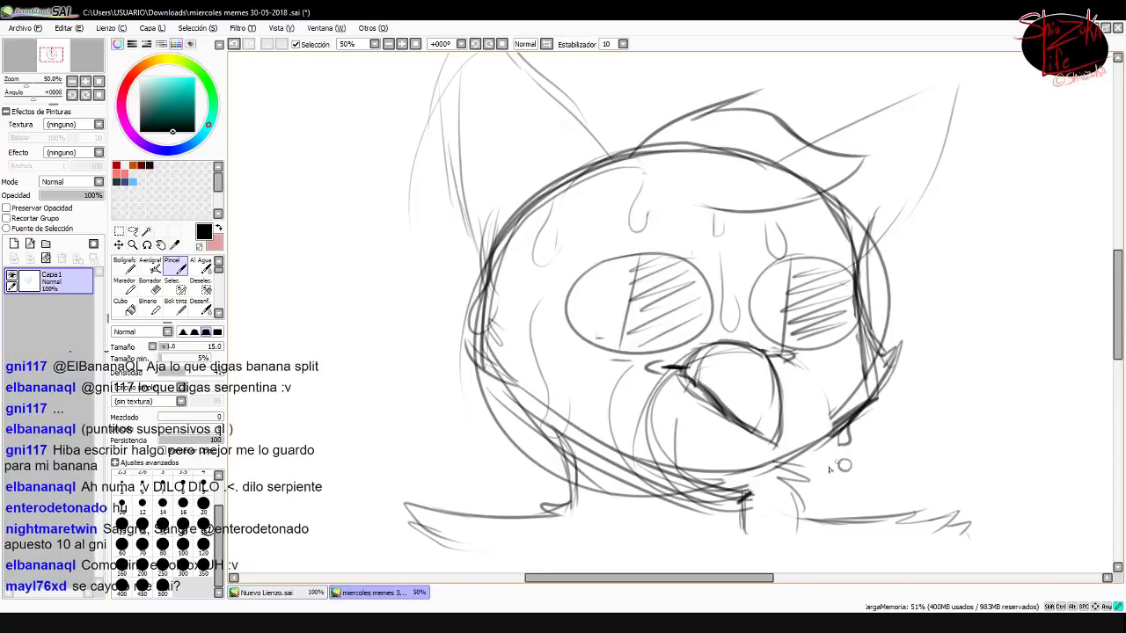
Sketch long, drooping ears extending sideways from both sides of the head
drag(839, 187, 1077, 215)
drag(640, 146, 353, 225)
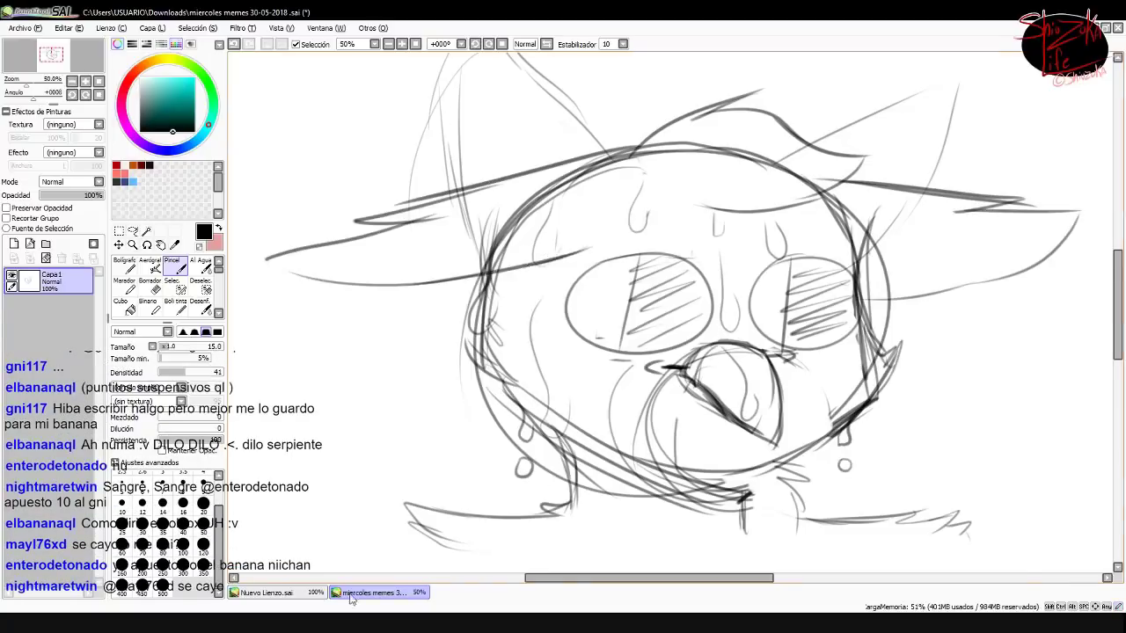
drag(266, 259, 589, 249)
drag(365, 266, 616, 151)
Lower the sketch layer's opacity to 52% and ink both oval eye outlines on a new layer
drag(103, 195, 73, 194)
click(13, 244)
drag(795, 255, 791, 254)
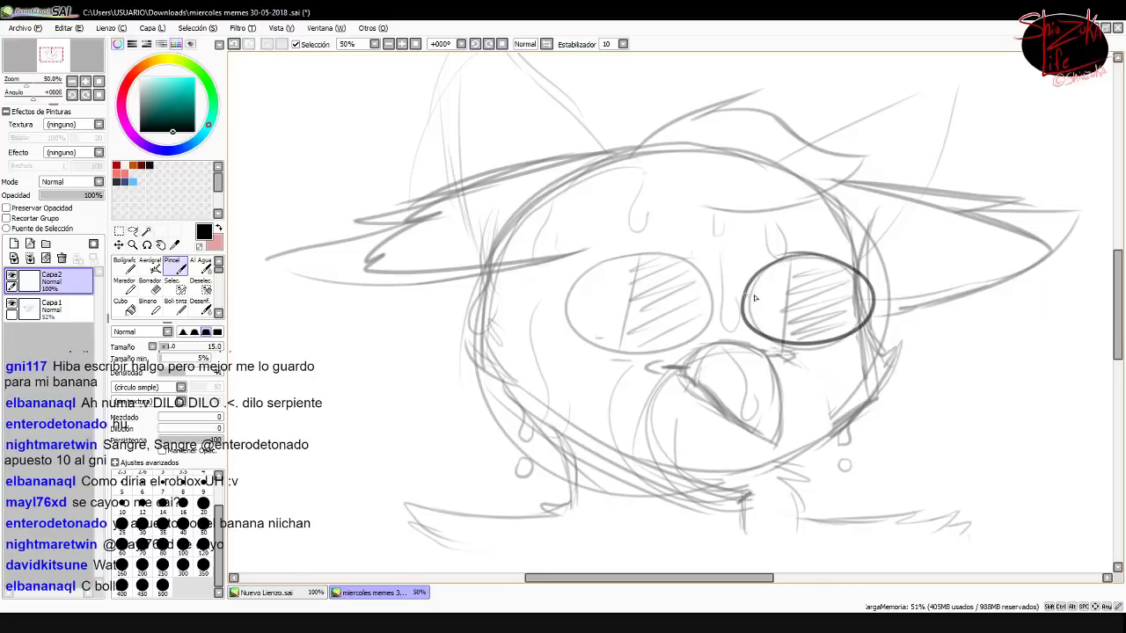
mouse_move(655, 253)
mouse_down()
mouse_move(671, 345)
mouse_move(677, 257)
mouse_up()
key(ctrl+z)
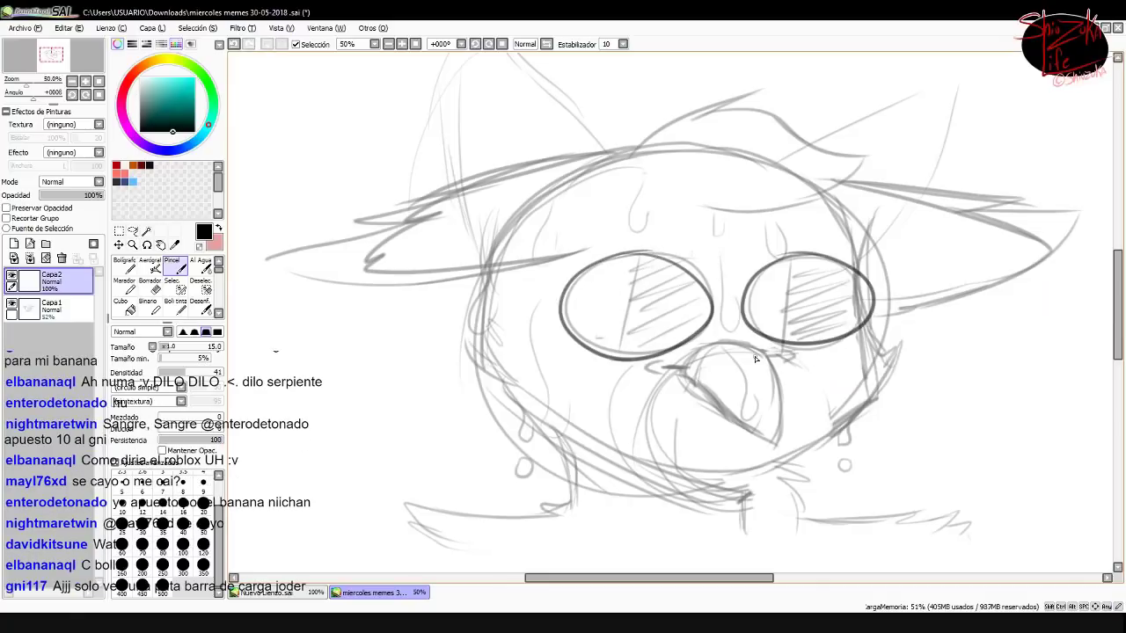
Ink the beak outline and fill the divided right part of both eyes with black
mouse_move(687, 370)
mouse_down()
mouse_move(786, 376)
mouse_move(796, 424)
mouse_up()
key(f)
click(669, 308)
key(ctrl+z)
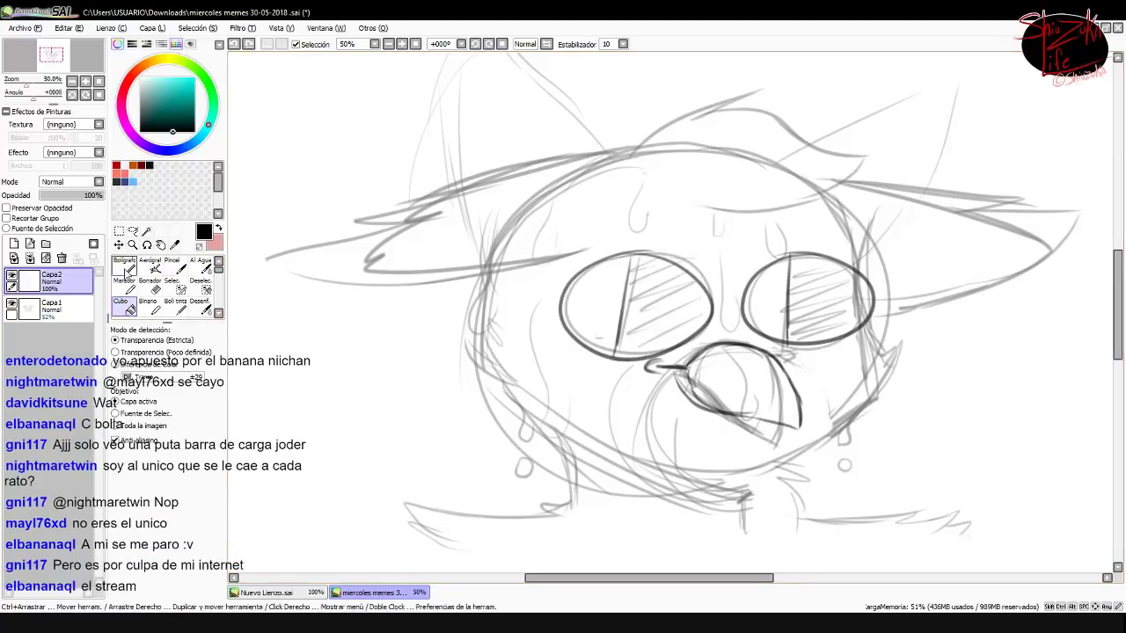
key(b)
key(f)
click(668, 307)
click(827, 299)
Ink the sweat drops and the cheek and neck fur around the face with the brush
key(b)
drag(735, 262, 717, 341)
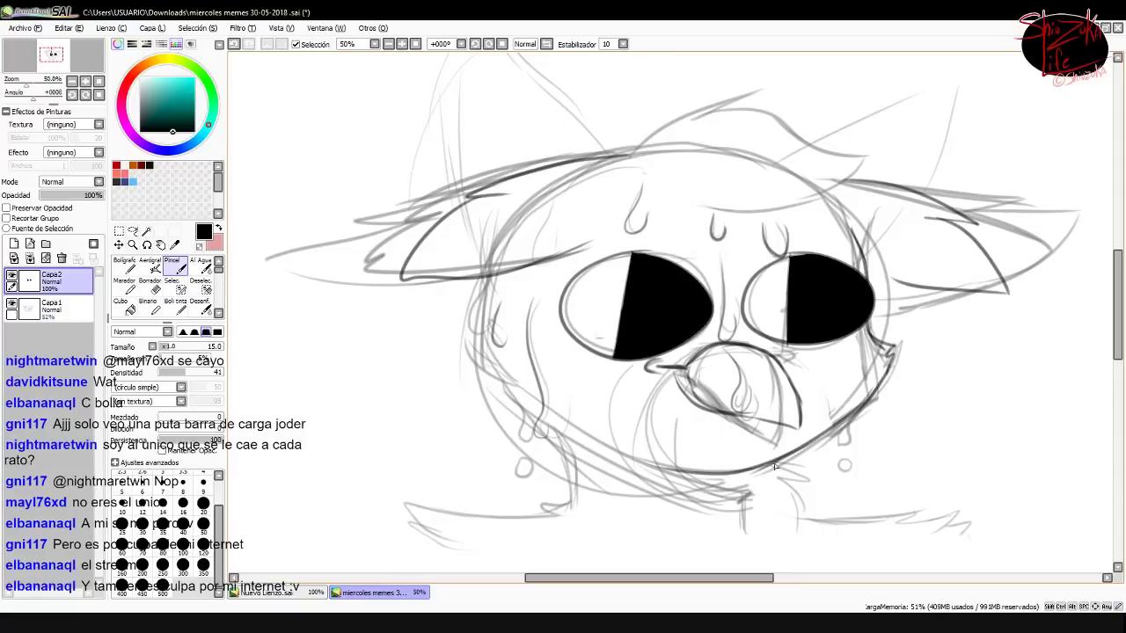
drag(488, 357, 466, 373)
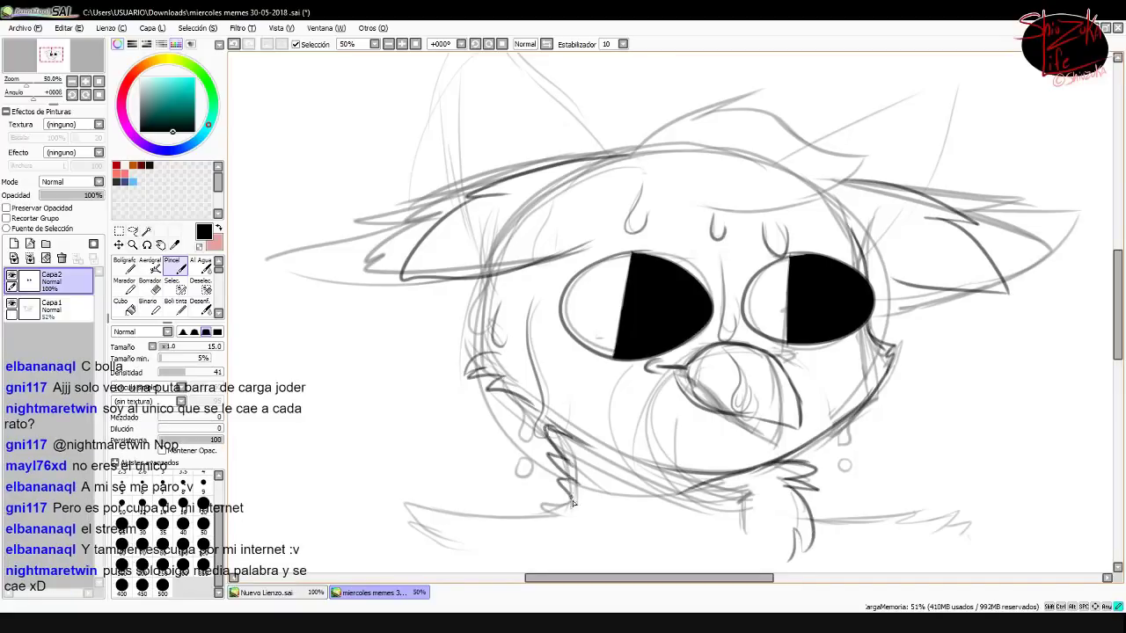
drag(570, 482, 567, 502)
drag(853, 413, 836, 447)
drag(858, 343, 846, 380)
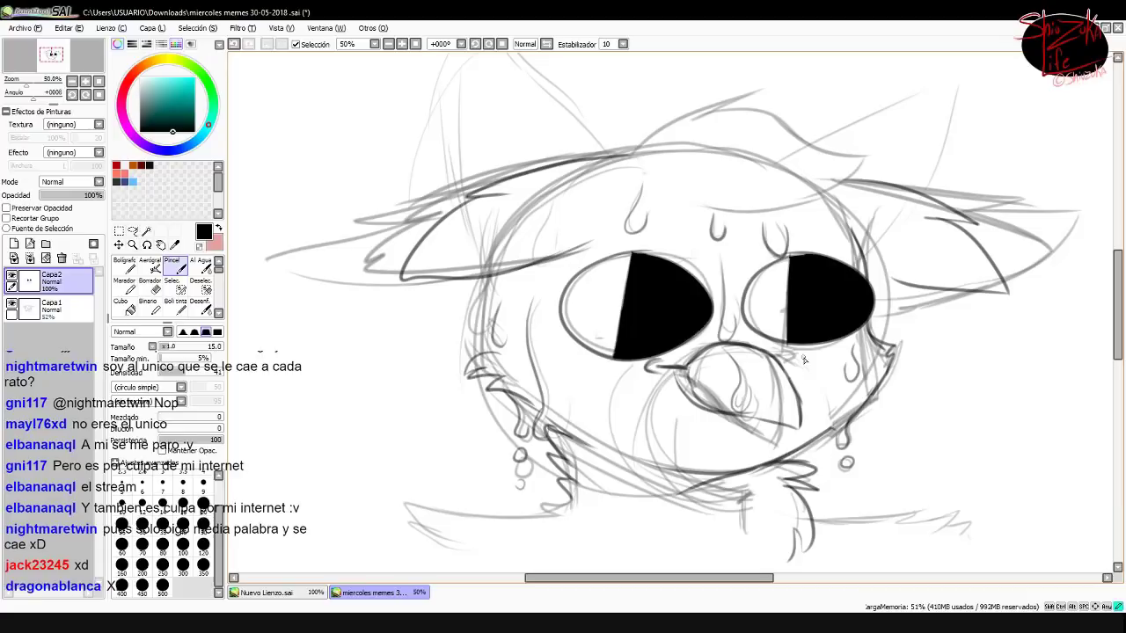
Ink the head tuft, the right ear's lines and the shoulder lines over the sketch
drag(759, 89, 628, 156)
drag(836, 214, 930, 258)
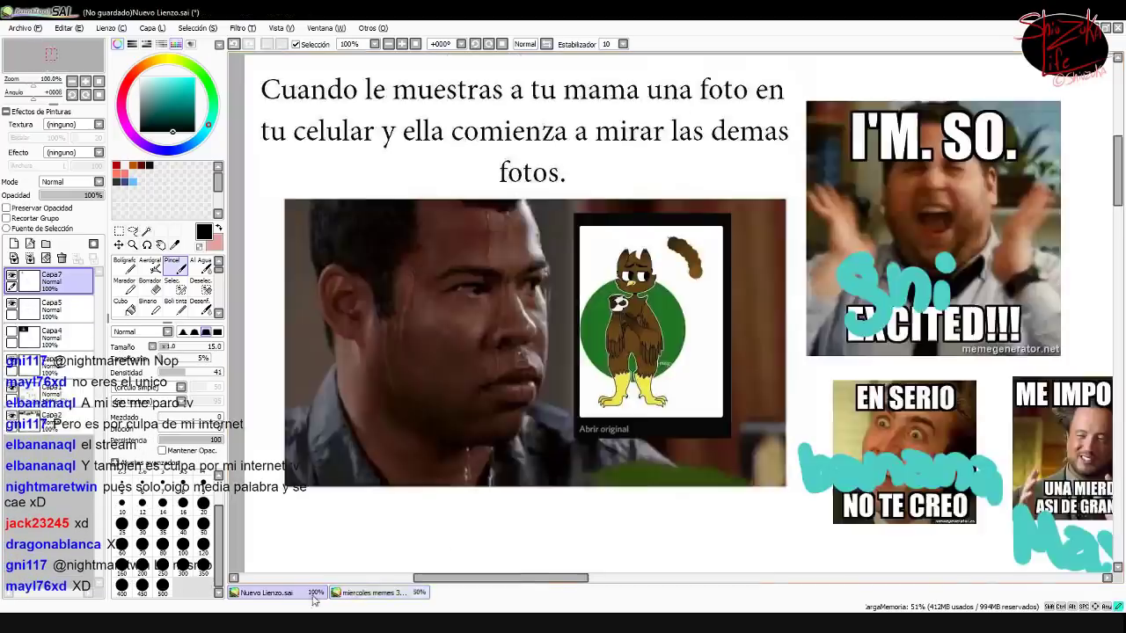
mouse_move(472, 503)
mouse_down()
mouse_move(567, 517)
mouse_move(387, 503)
mouse_up()
drag(811, 519, 992, 544)
Hide the sketch layer and draw more sweat drops on the ear and lower face
click(11, 304)
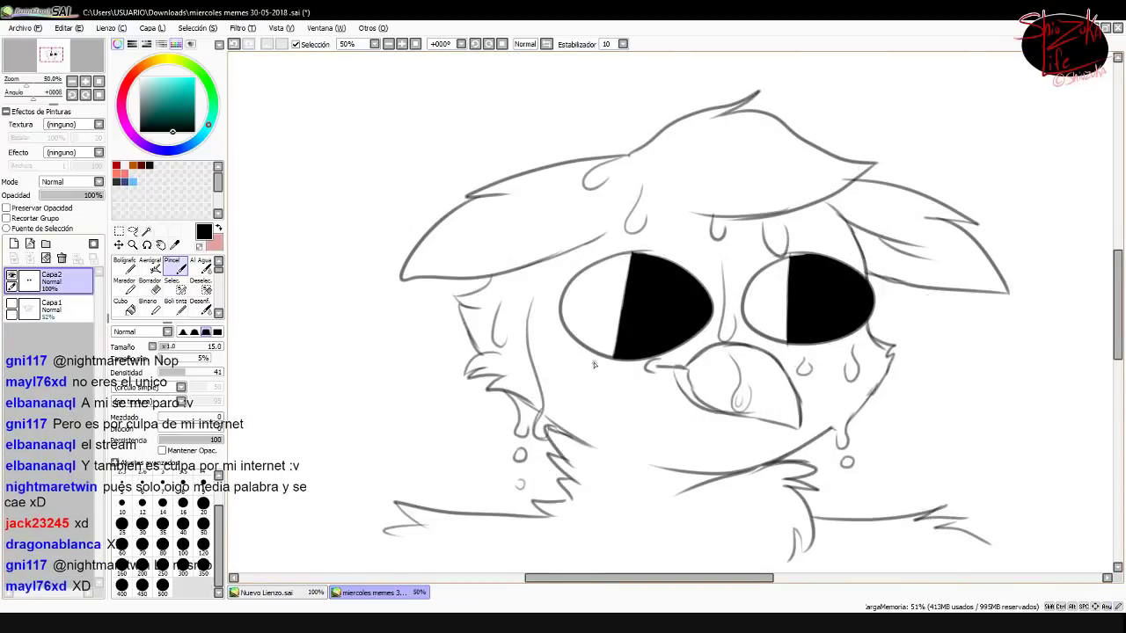
drag(582, 180, 616, 160)
drag(606, 413, 607, 433)
drag(673, 422, 673, 457)
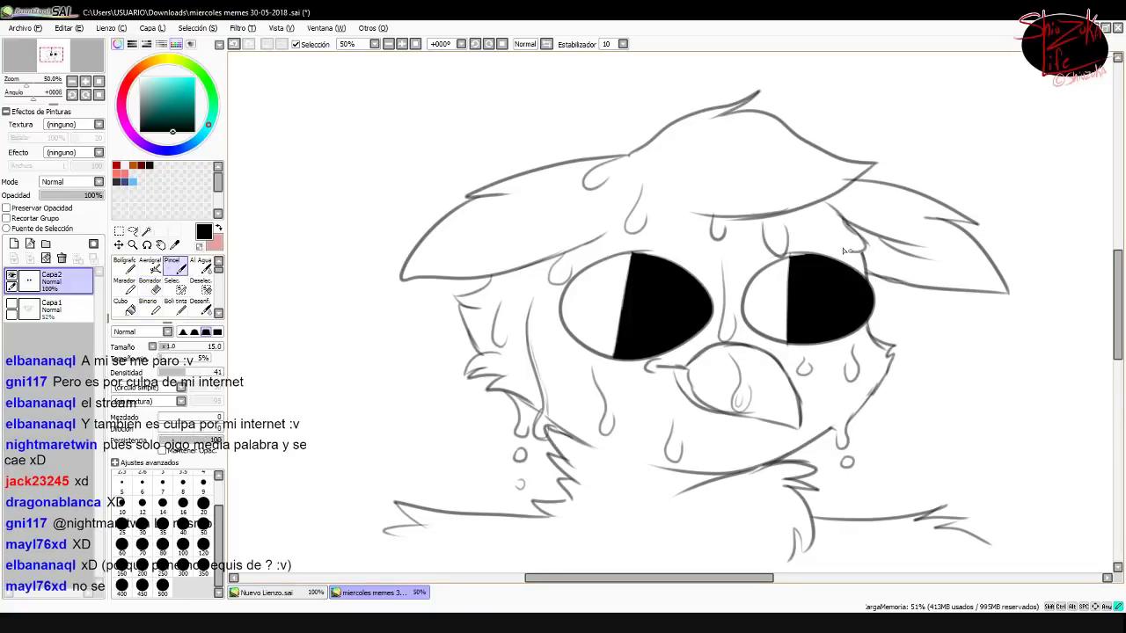
Remove the short line beside the beak and redraw the beak's left corner
key(h)
key(h)
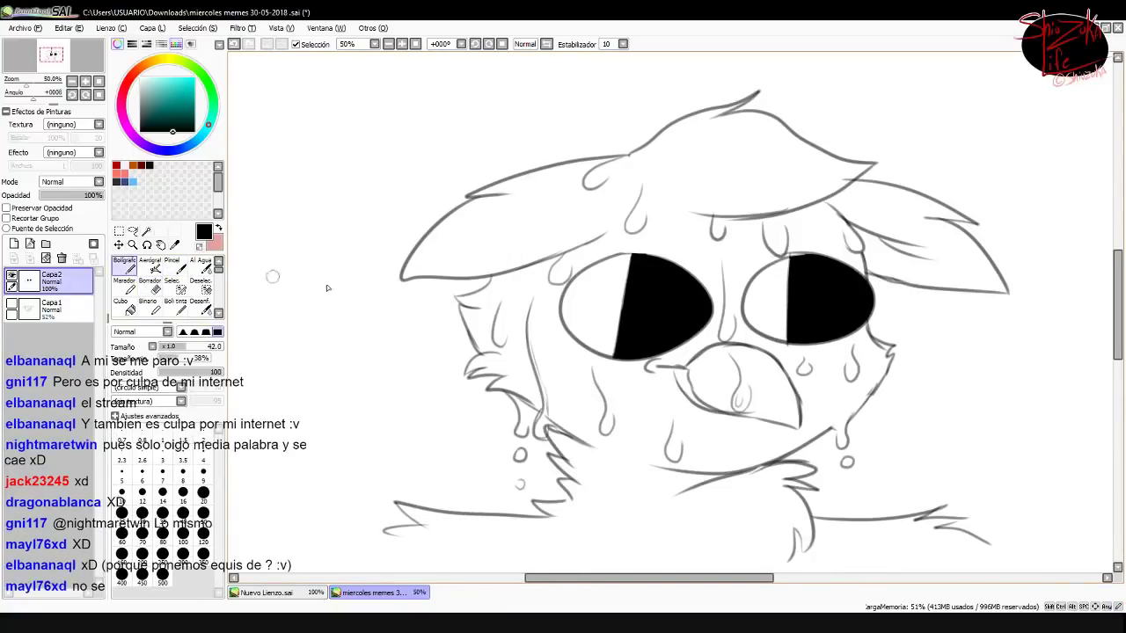
key(ctrl+z)
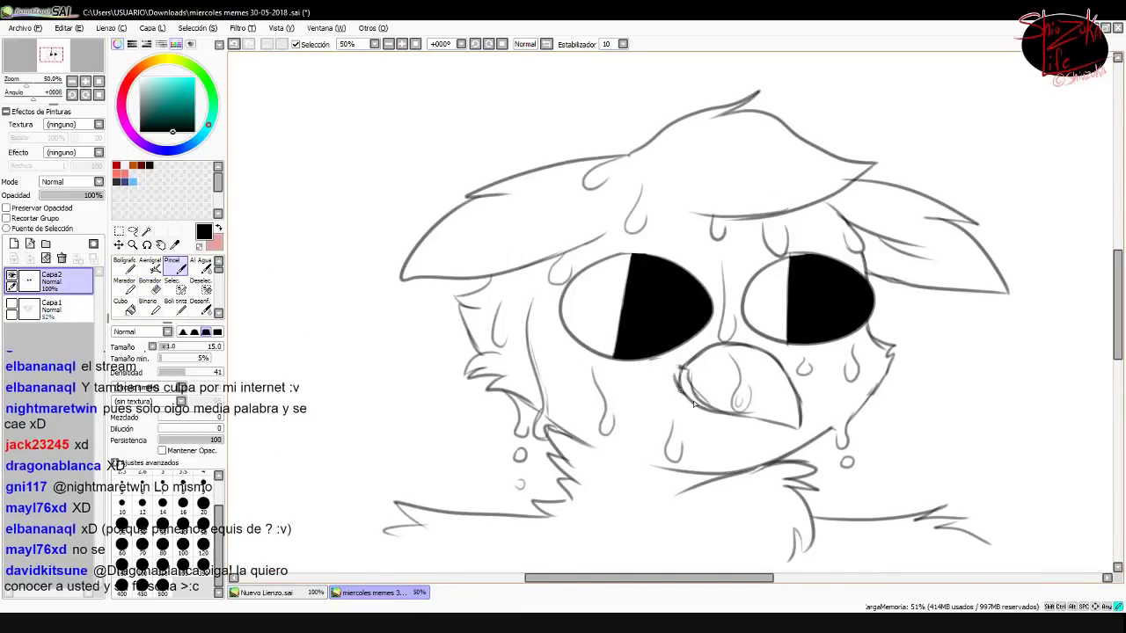
key(ctrl+z)
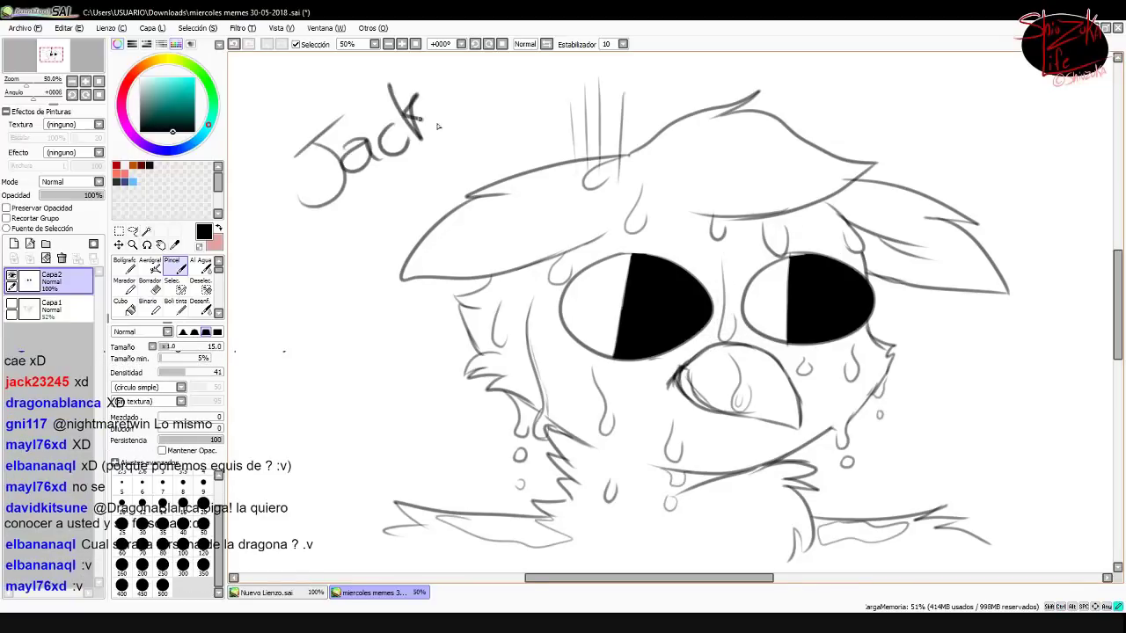
Sketch the pose of the man in the white tank top, with oval head, shoulder joints and raised arm
scroll(418, 96, down, 1)
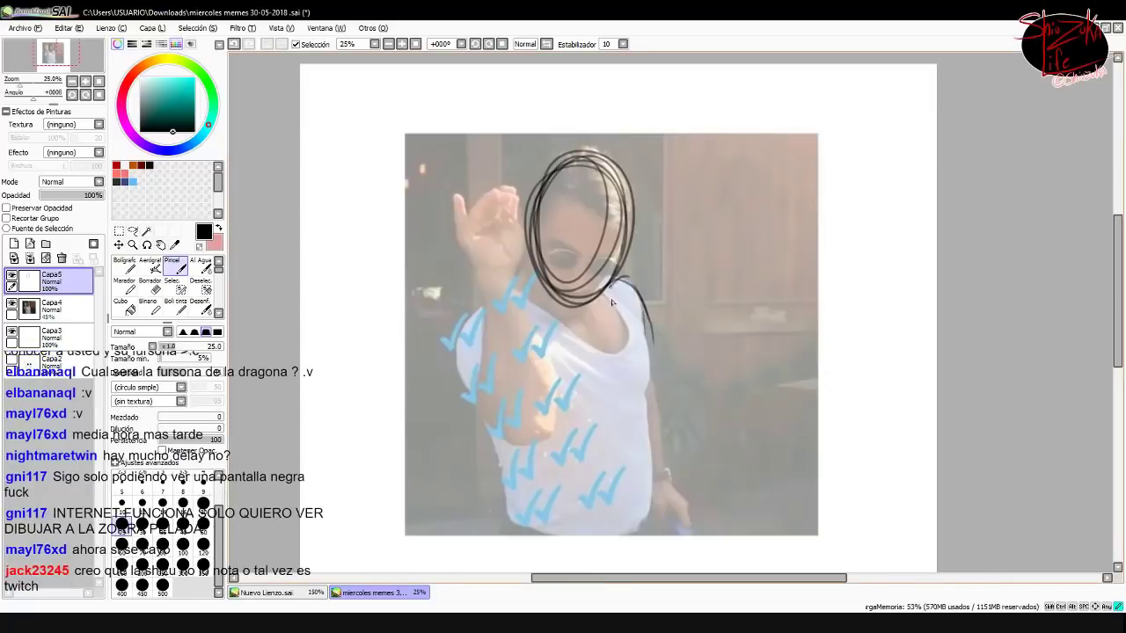
drag(536, 422, 479, 198)
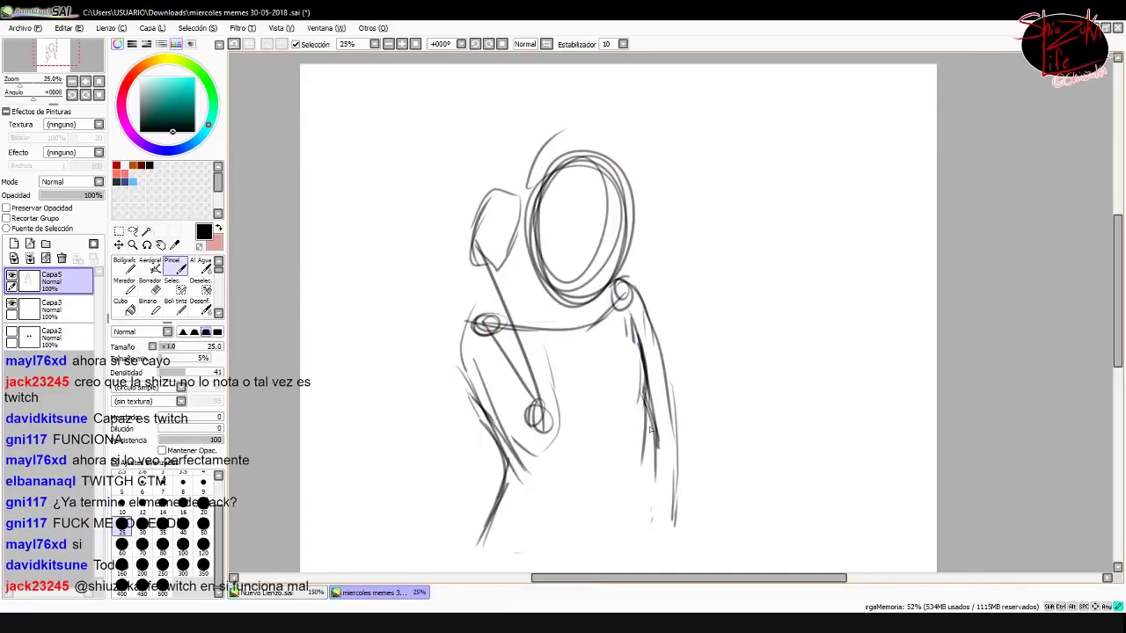
key(ctrl+plus)
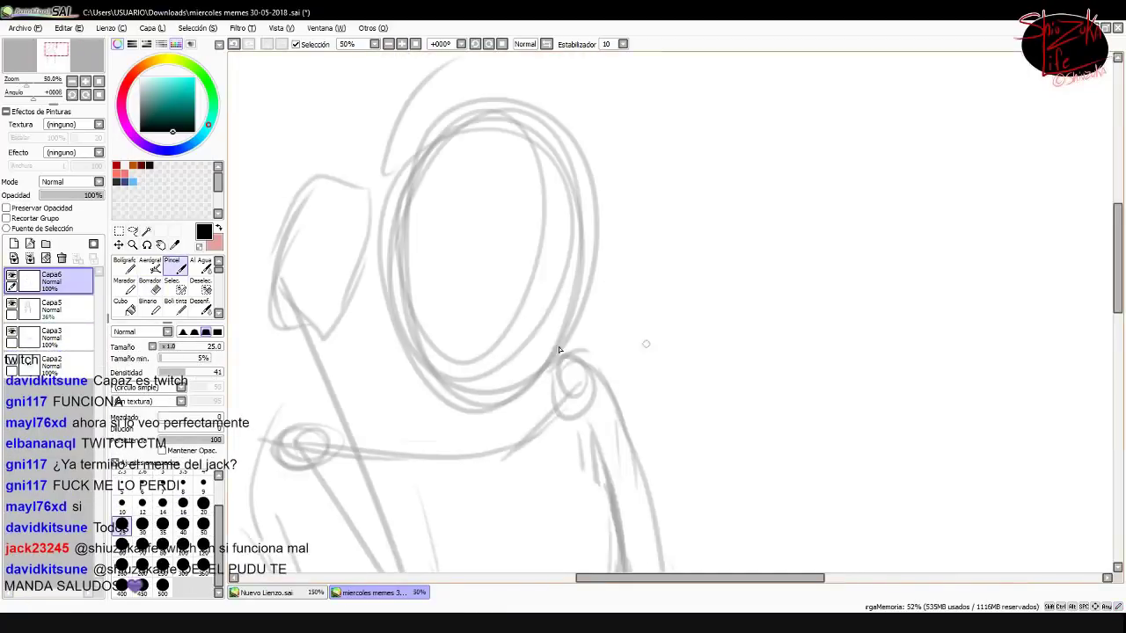
Sketch pointed ears, a cheek edge, glasses and a round muzzle with nose and mouth over the man's oval head
drag(1117, 281, 1118, 237)
drag(351, 264, 470, 137)
drag(594, 317, 602, 396)
drag(387, 369, 598, 378)
drag(422, 458, 492, 510)
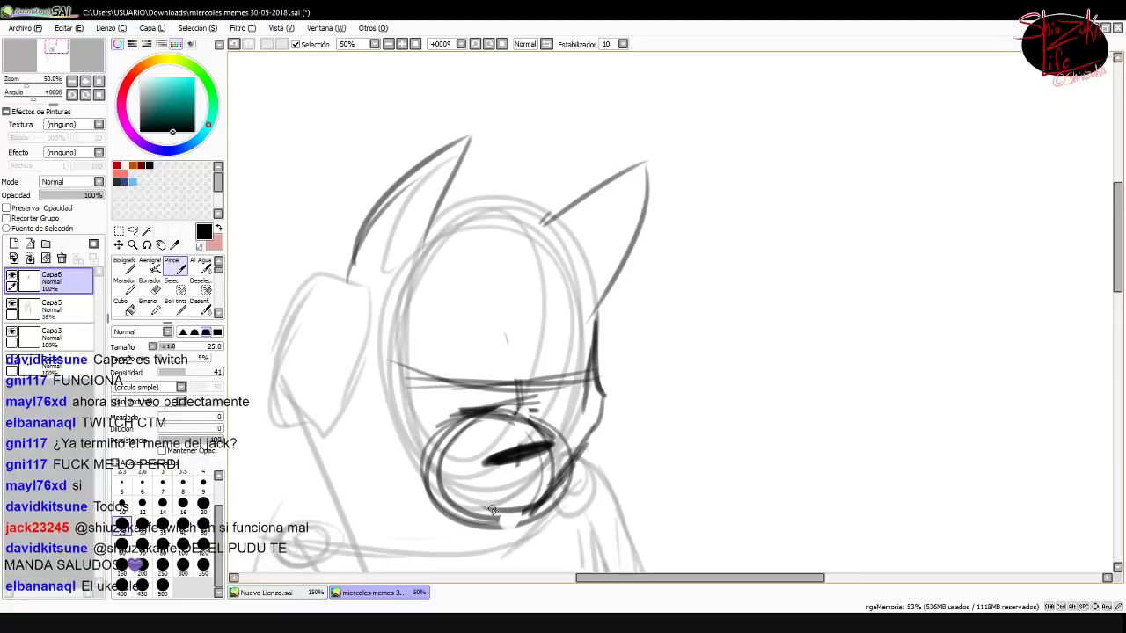
drag(602, 352, 387, 360)
drag(518, 481, 509, 511)
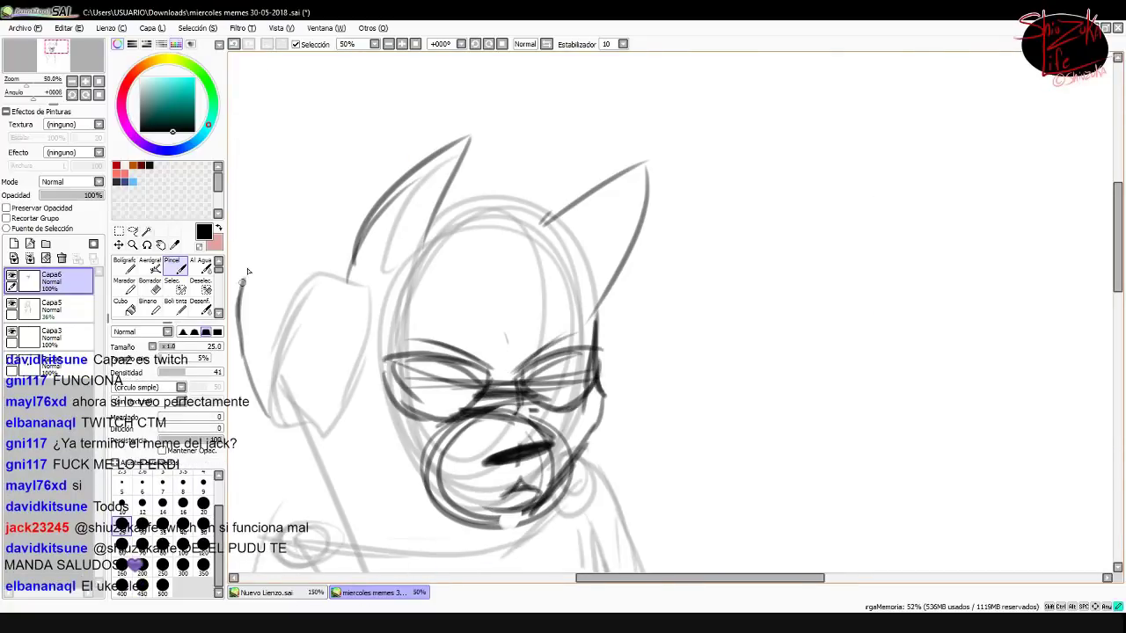
Sketch the raised hand with its fingers, the bent arm and the shoulder lines over the pose guide
drag(290, 230, 262, 327)
drag(347, 264, 321, 315)
drag(290, 233, 334, 338)
drag(373, 299, 264, 440)
scroll(489, 370, down, 2)
drag(461, 477, 453, 346)
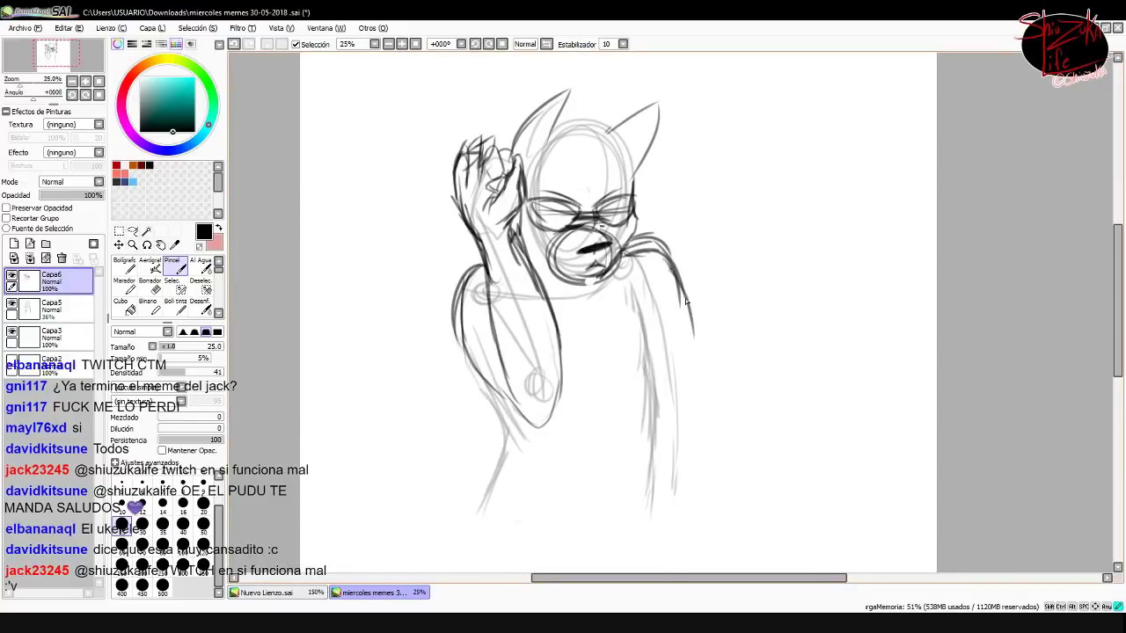
Select and adjust the head area of the sketch, and draw the neckline curve under the muzzle
drag(510, 97, 633, 220)
mouse_move(577, 276)
mouse_down()
mouse_move(570, 255)
mouse_move(607, 244)
mouse_move(617, 260)
mouse_up()
key(ctrl+d)
key(b)
drag(563, 308, 616, 255)
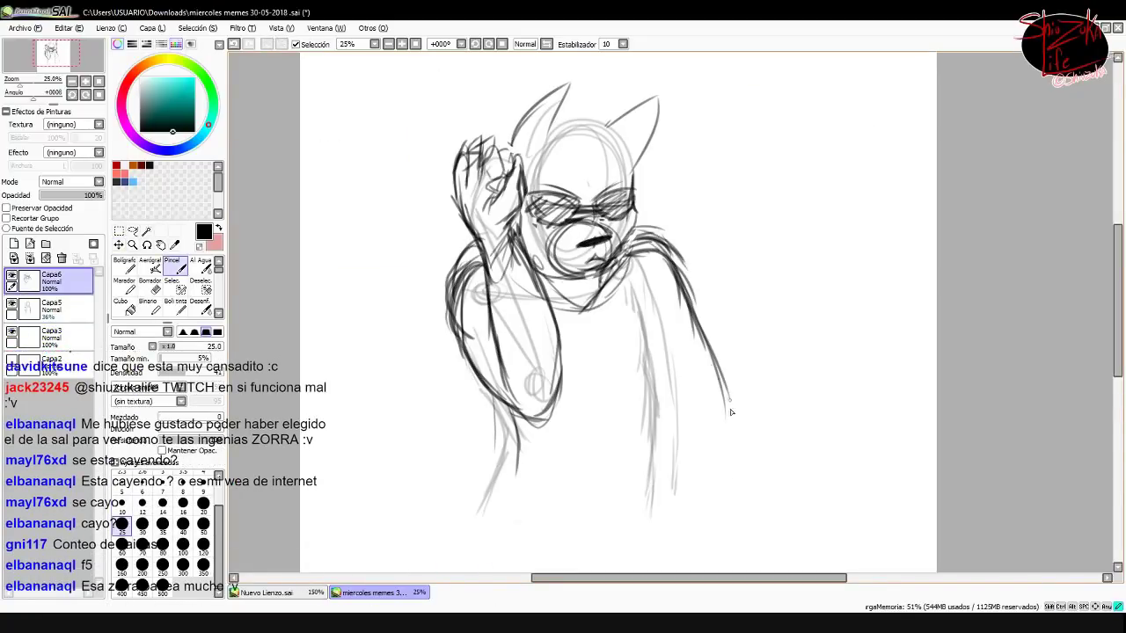
Lower the rough sketch layer's opacity to 39% and add a new layer above it
key(h)
drag(88, 195, 48, 195)
click(14, 243)
key(h)
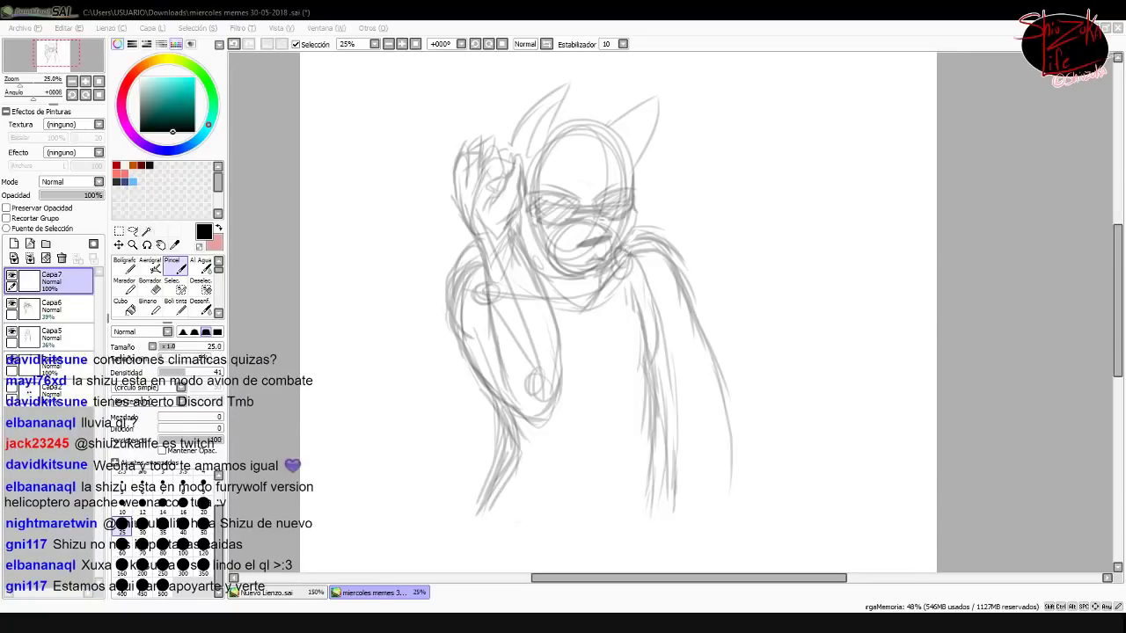
Draw the cleaner nose and mouth and the edge of the face on the new layer
key(ctrl+Tab)
scroll(627, 392, down, 5)
key(ctrl+Tab)
key(ctrl+Tab)
key(ctrl+Tab)
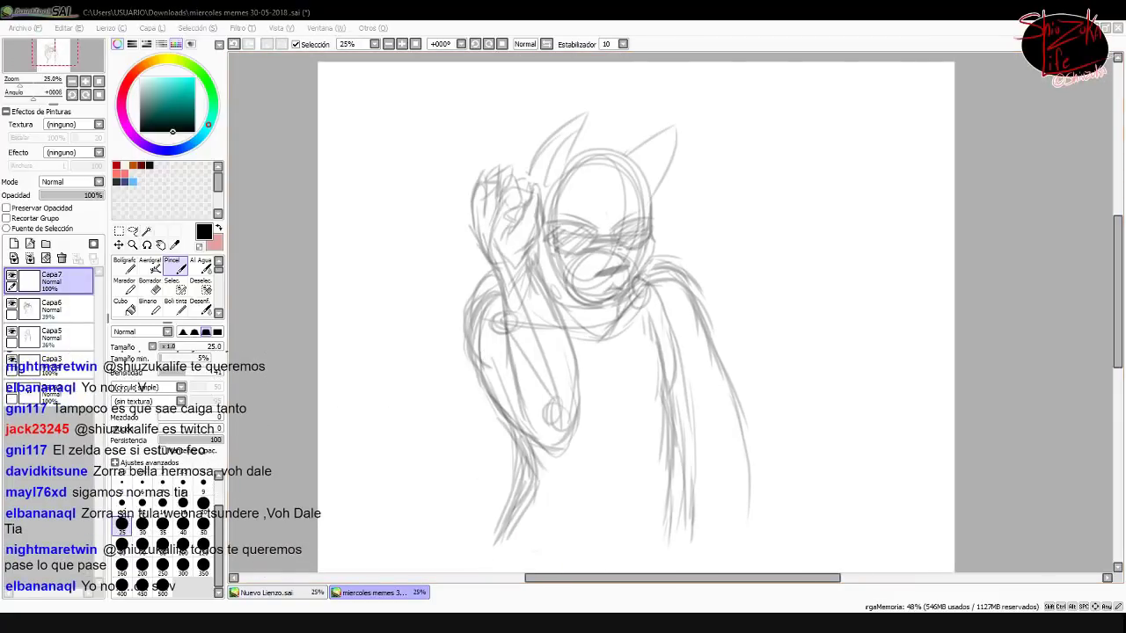
scroll(473, 100, up, 1)
scroll(474, 100, up, 1)
drag(580, 246, 633, 263)
drag(686, 181, 704, 250)
Draw the cheek fur, the pointed ears with inner tufts and the outlined glasses
scroll(665, 269, down, 1)
drag(501, 237, 466, 423)
drag(429, 201, 563, 77)
drag(615, 167, 735, 220)
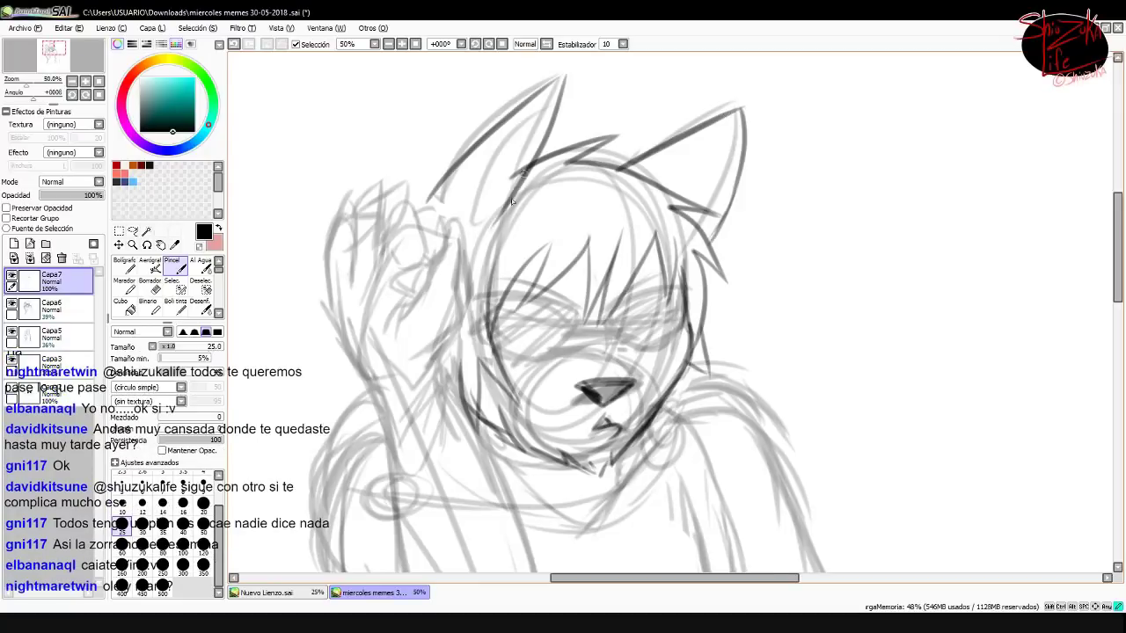
drag(668, 167, 704, 132)
drag(492, 233, 532, 162)
drag(602, 321, 650, 344)
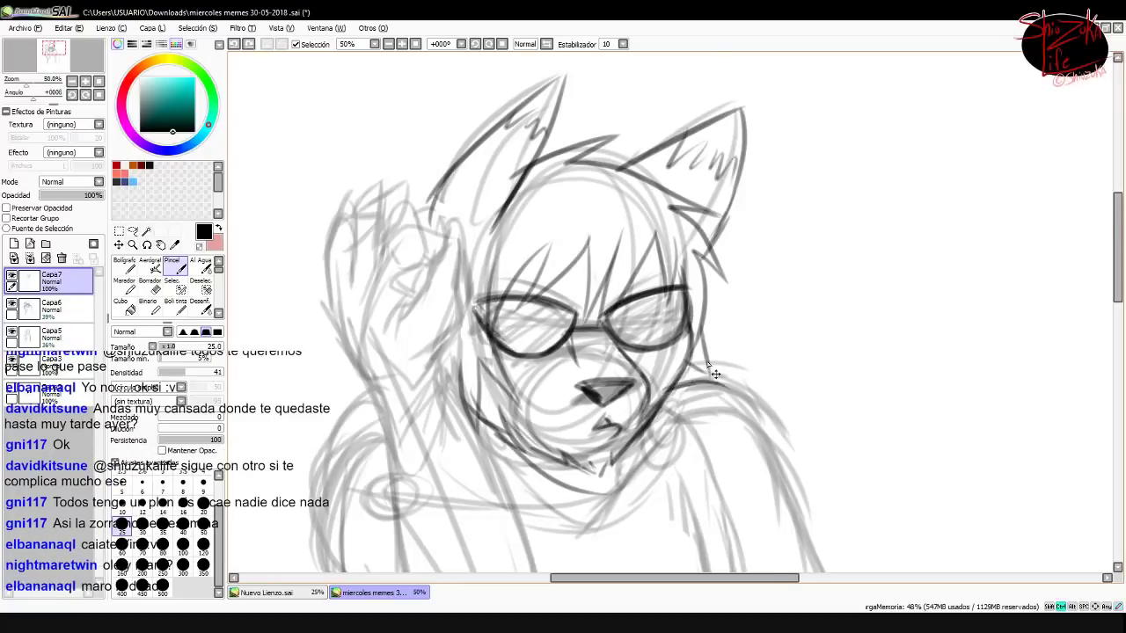
Draw the lowered arm's shoulder, the raised hand with fingers and wrist, and the neck line below the chin
scroll(737, 414, down, 3)
drag(668, 251, 780, 308)
scroll(654, 364, up, 2)
drag(326, 230, 362, 184)
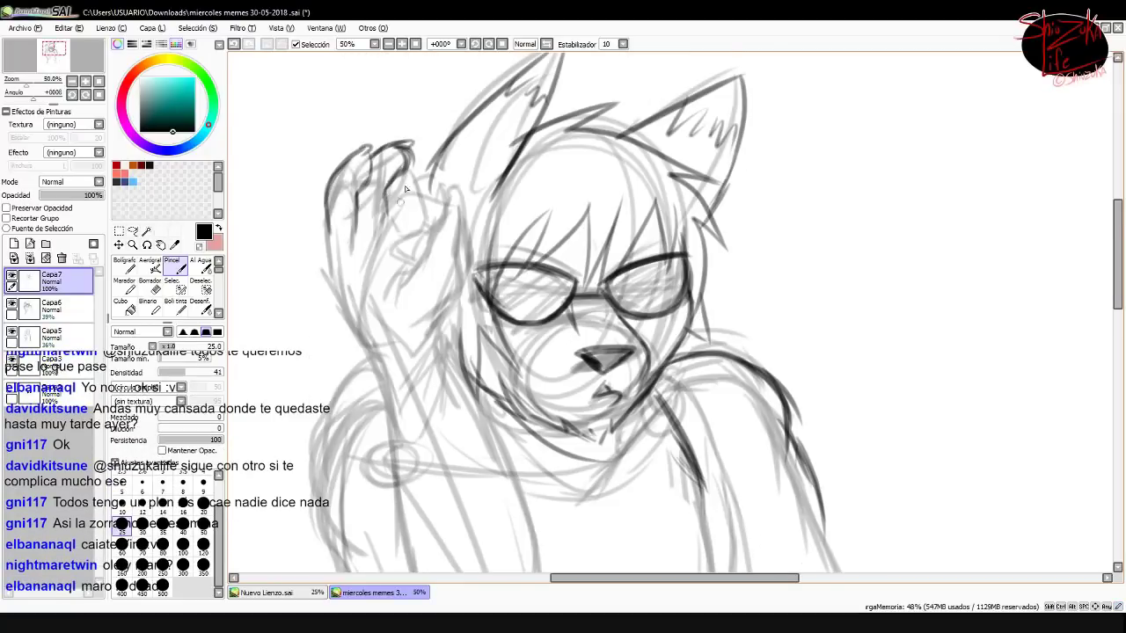
drag(447, 200, 421, 244)
drag(369, 211, 325, 361)
drag(485, 299, 434, 411)
scroll(699, 275, down, 2)
drag(567, 338, 598, 355)
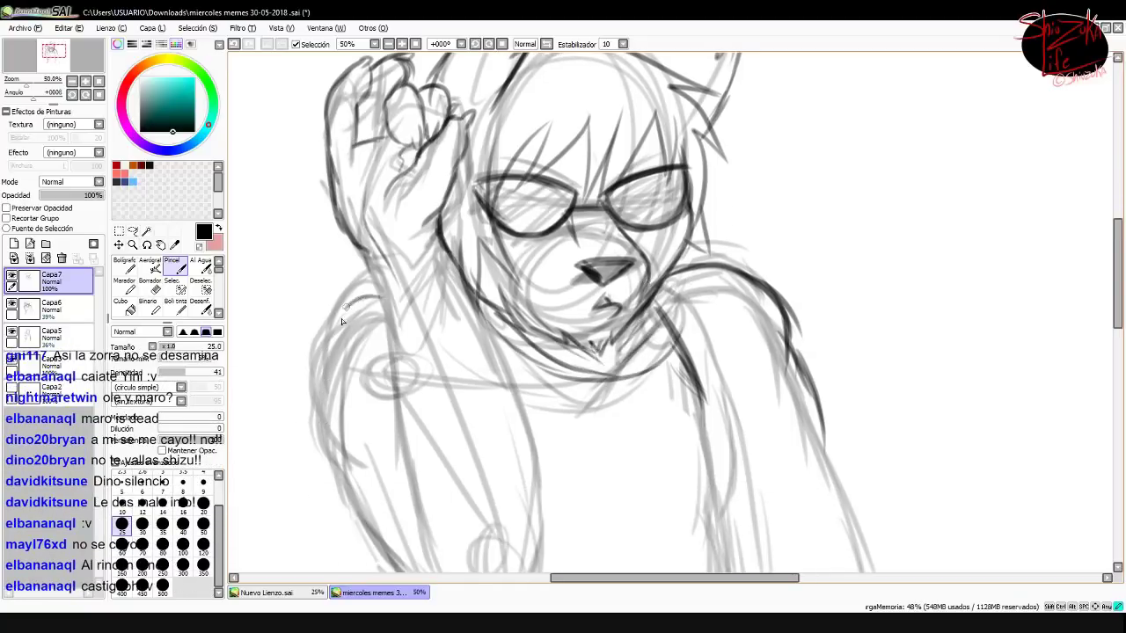
Draw the raised arm's upper arm, forearm and elbow, and start the torso's side beneath it
drag(361, 302, 321, 501)
drag(835, 344, 793, 508)
scroll(703, 352, down, 3)
drag(541, 361, 374, 503)
drag(541, 392, 412, 497)
key(minus)
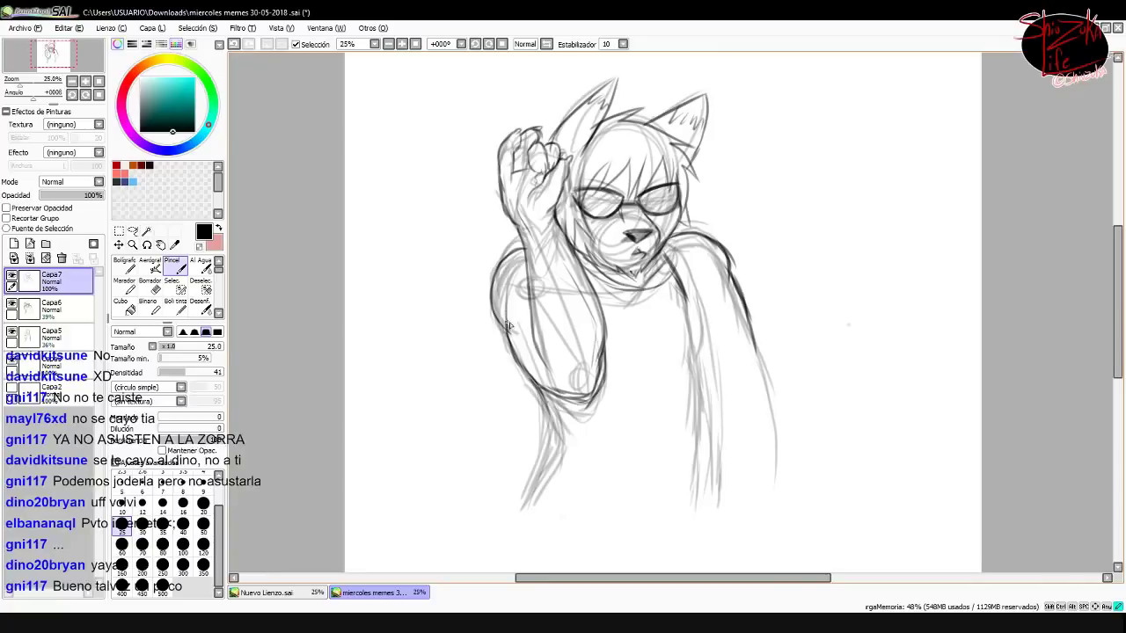
drag(509, 320, 552, 410)
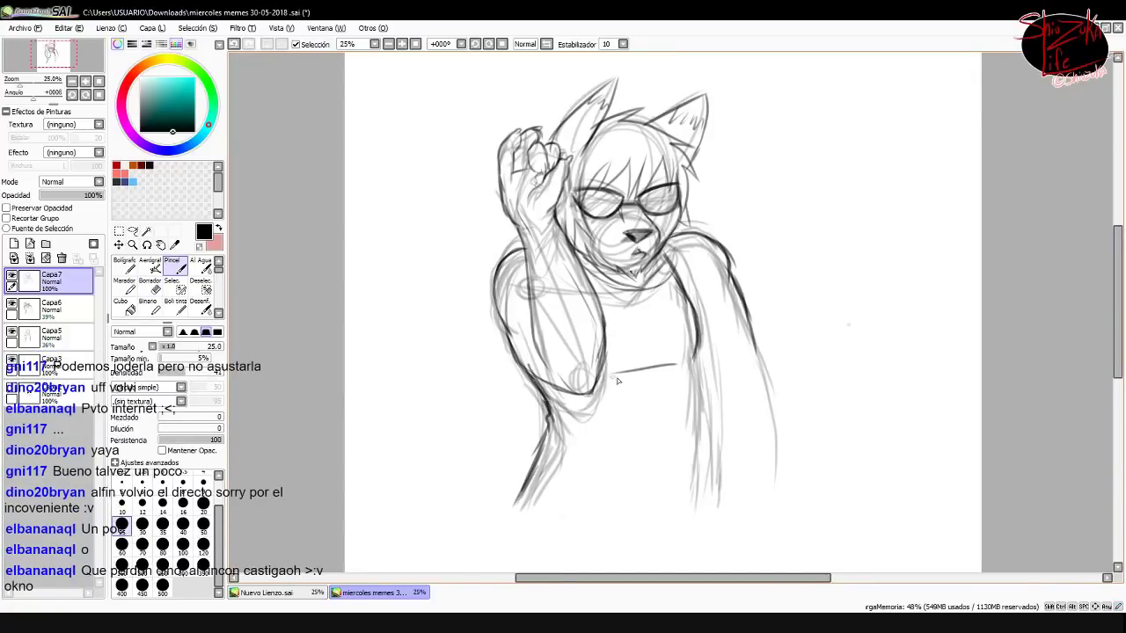
Draw the tank top's chest crease, side line and curved hem, and start the lowered arm
drag(613, 374, 677, 365)
drag(701, 316, 719, 510)
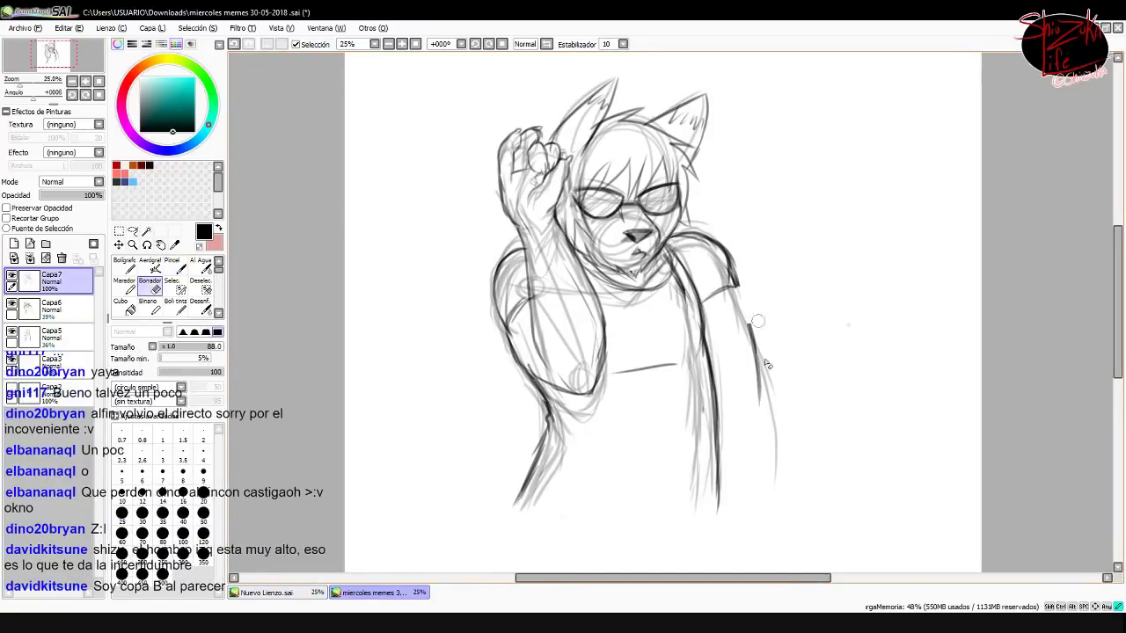
key(ctrl+z)
drag(732, 268, 730, 454)
key(ctrl+z)
drag(604, 387, 703, 361)
drag(709, 424, 720, 532)
drag(525, 526, 717, 532)
drag(737, 257, 748, 396)
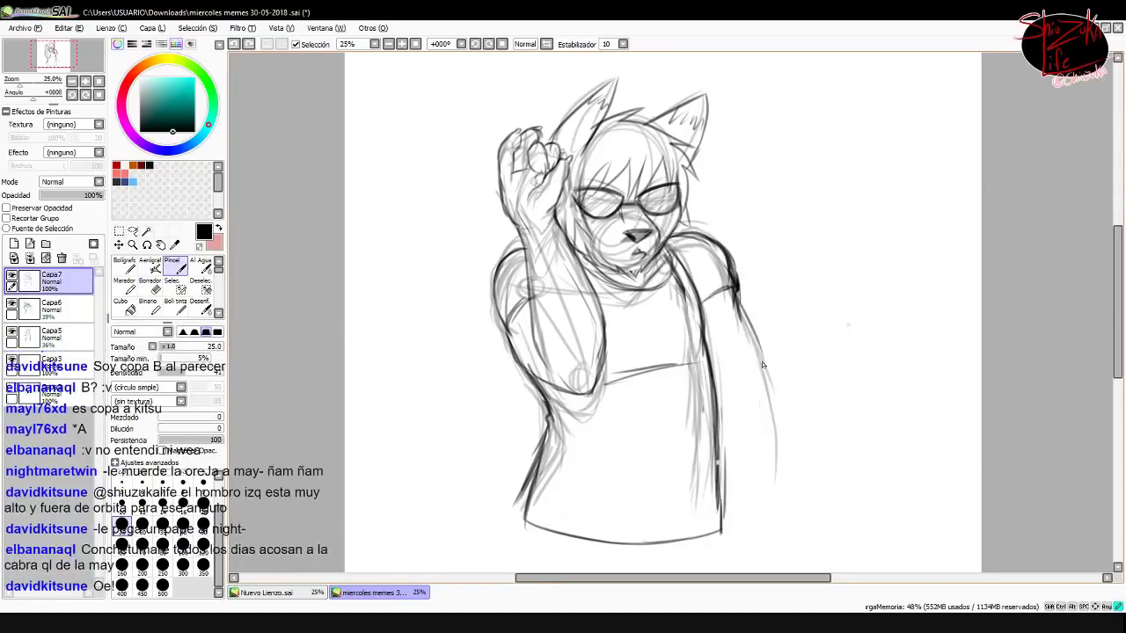
Undo the outward arm lines and redraw the lowered arm close to the torso with a hand at the hip
drag(746, 306, 731, 510)
key(ctrl+z)
key(ctrl+z)
drag(723, 472, 762, 567)
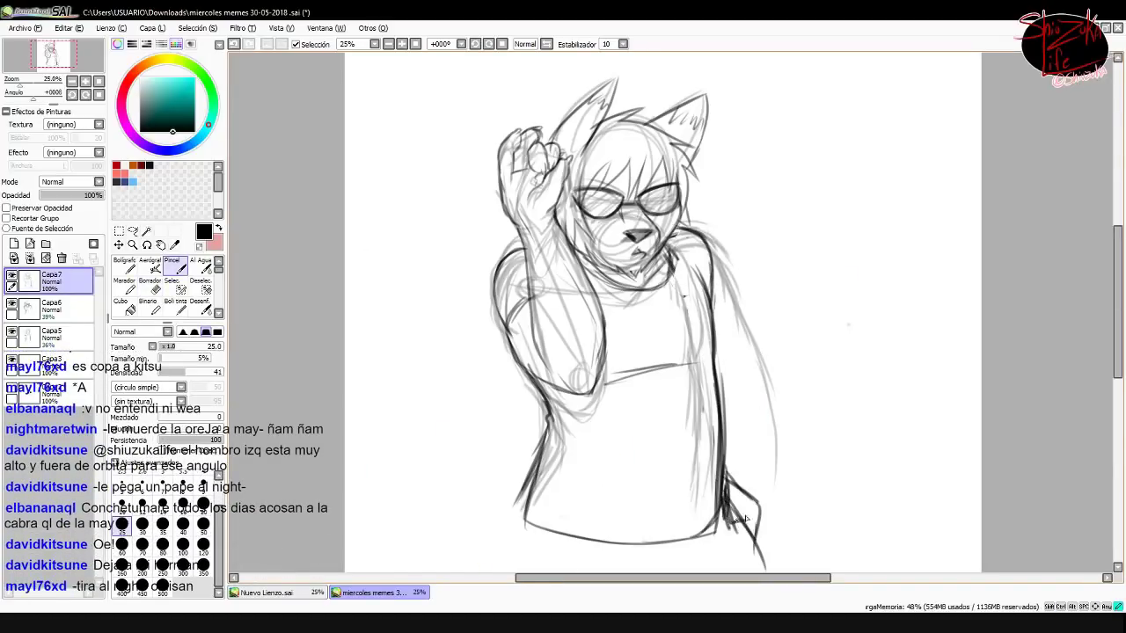
key(ctrl+z)
mouse_move(703, 267)
mouse_down()
mouse_move(712, 556)
mouse_move(709, 390)
mouse_up()
key(ctrl+z)
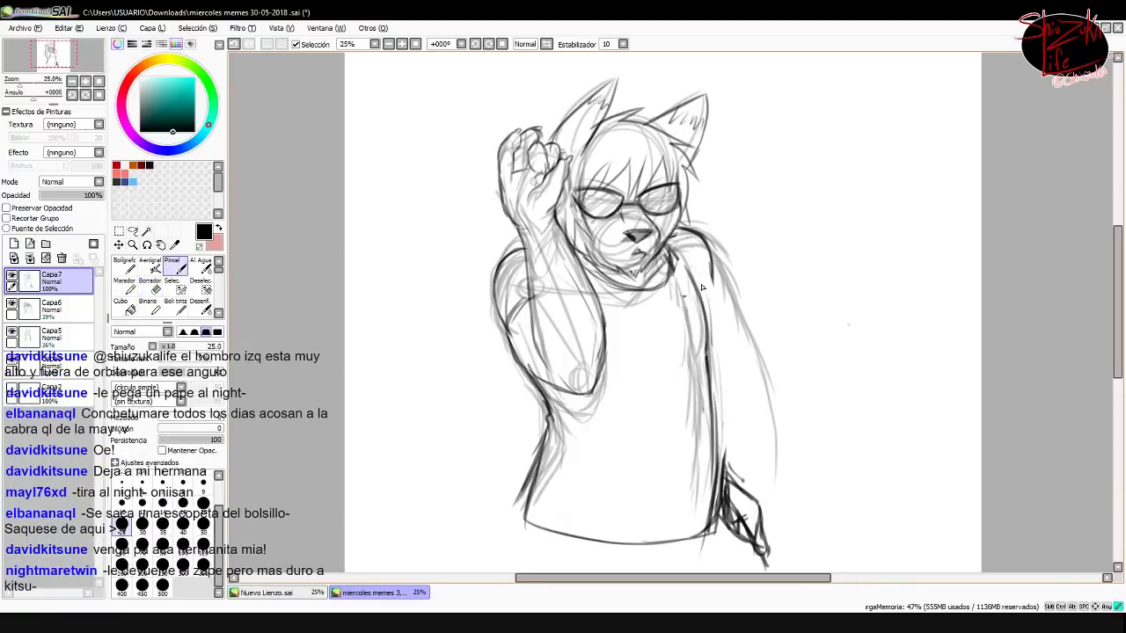
Draw the tank top's collar and armhole, and shade the sunglasses with the rough sketch layers hidden
drag(589, 290, 674, 271)
drag(669, 246, 712, 349)
click(12, 303)
drag(580, 176, 677, 211)
Redraw the torso's side lines and erase the hem at the bottom of the tank top
drag(709, 343, 714, 510)
drag(703, 378, 709, 537)
key(ctrl+z)
key(ctrl+z)
mouse_move(551, 383)
mouse_down()
mouse_move(526, 525)
mouse_move(537, 493)
mouse_up()
drag(554, 390, 519, 571)
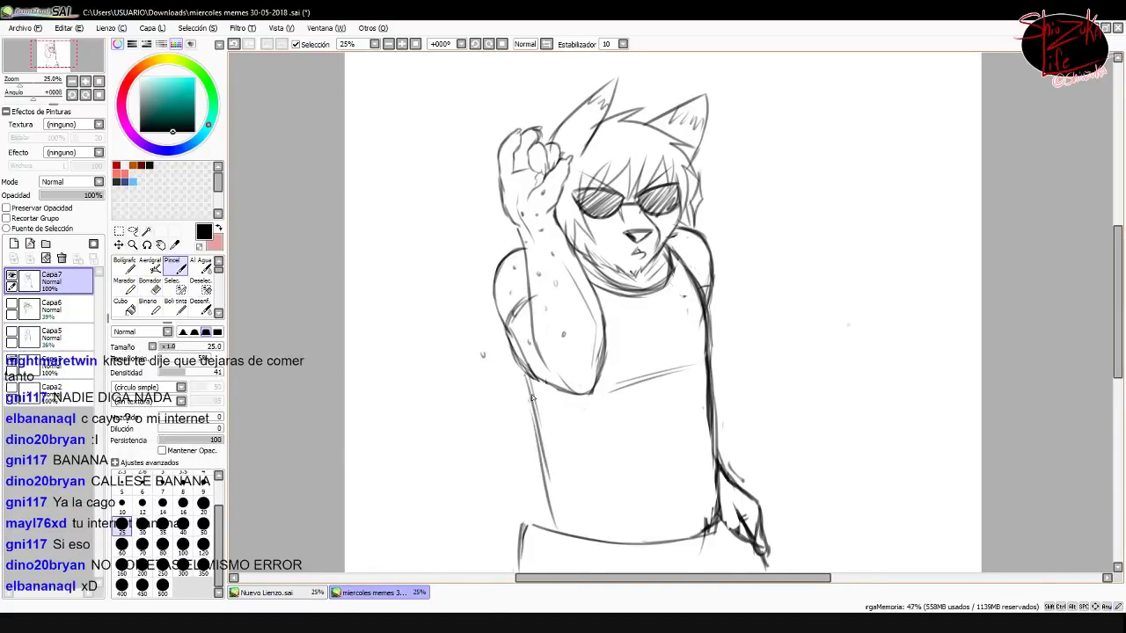
key(e)
mouse_move(547, 514)
mouse_down()
mouse_move(714, 519)
mouse_move(757, 563)
mouse_up()
scroll(593, 344, down, 2)
scroll(628, 356, up, 2)
scroll(628, 356, up, 3)
scroll(616, 290, down, 3)
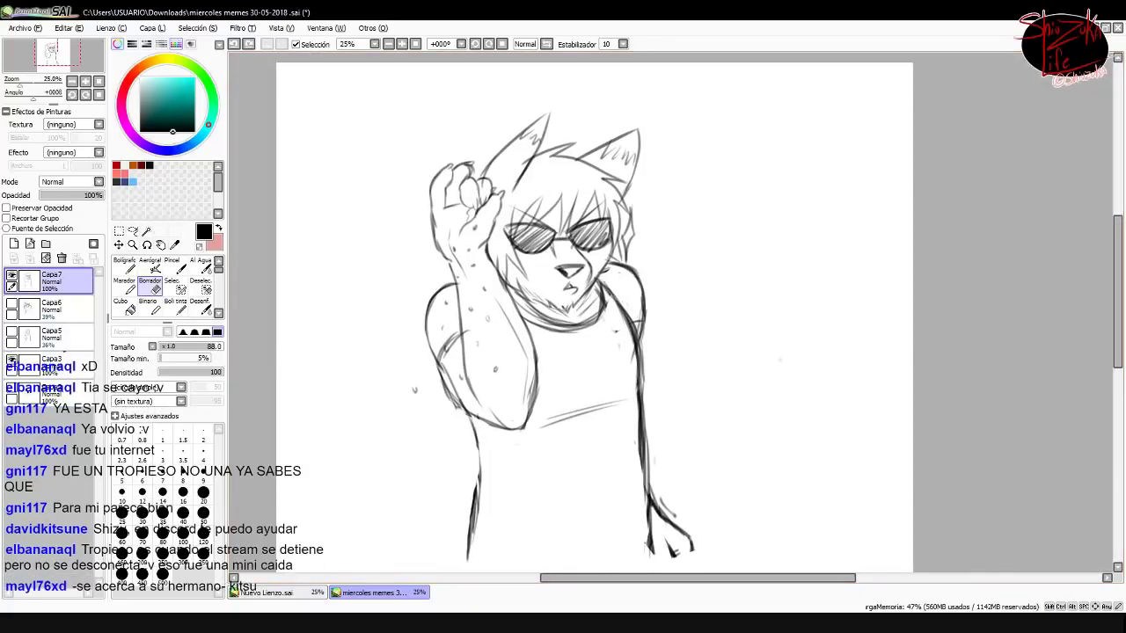
Try new torso sides and a different lowered arm, undoing the slanted waist lines
scroll(554, 255, up, 1)
key(b)
scroll(615, 352, down, 5)
drag(796, 431, 870, 487)
scroll(791, 439, down, 2)
scroll(714, 417, down, 1)
key(e)
key(ctrl+z)
key(ctrl+z)
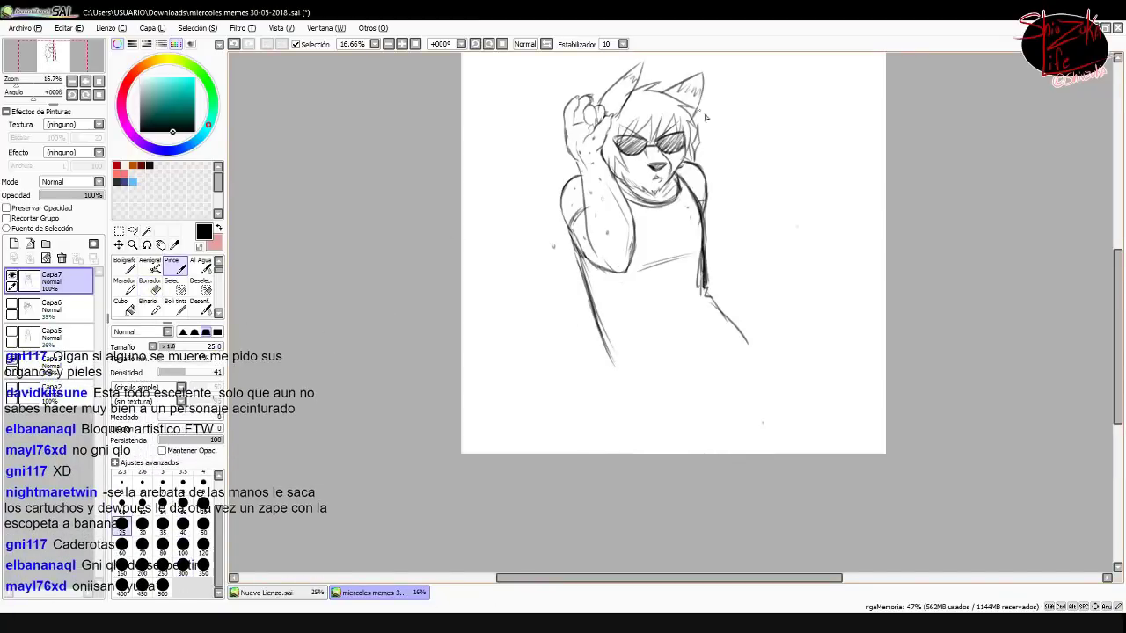
key(ctrl+z)
key(b)
key(ctrl+y)
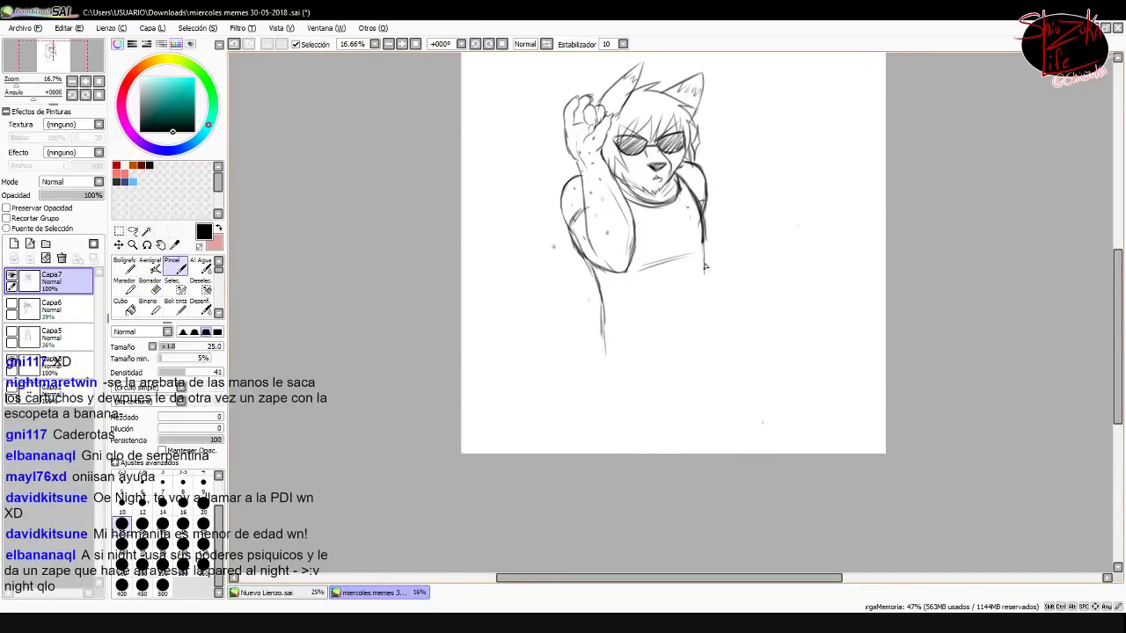
Redraw the lowered forearm and hand, and try leg lines below the torso
drag(681, 405, 628, 370)
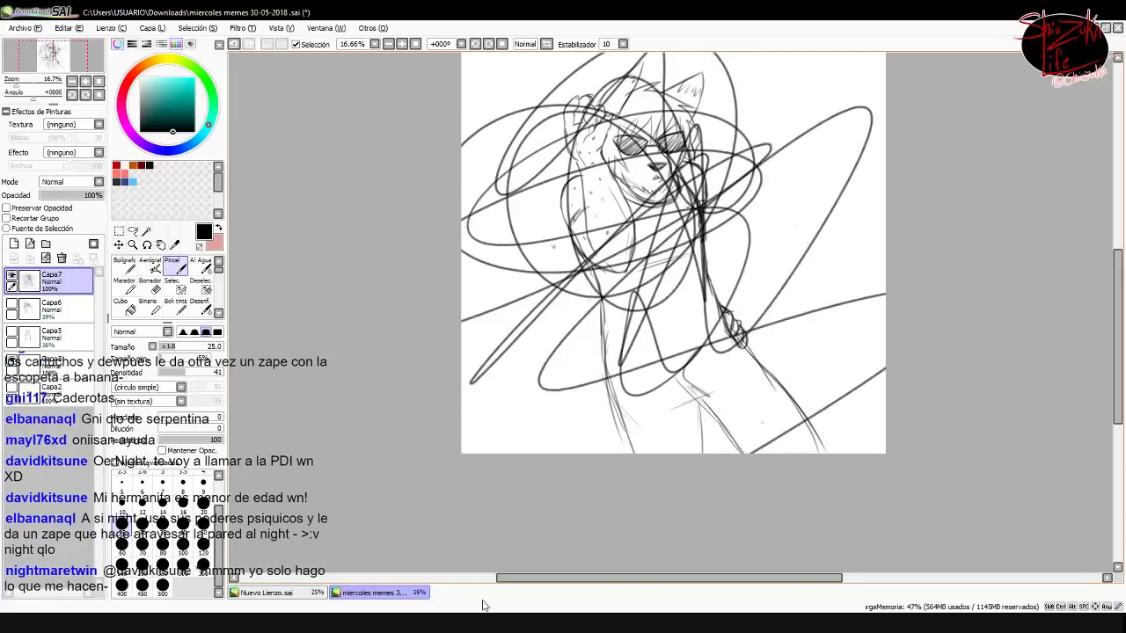
scroll(628, 369, up, 10)
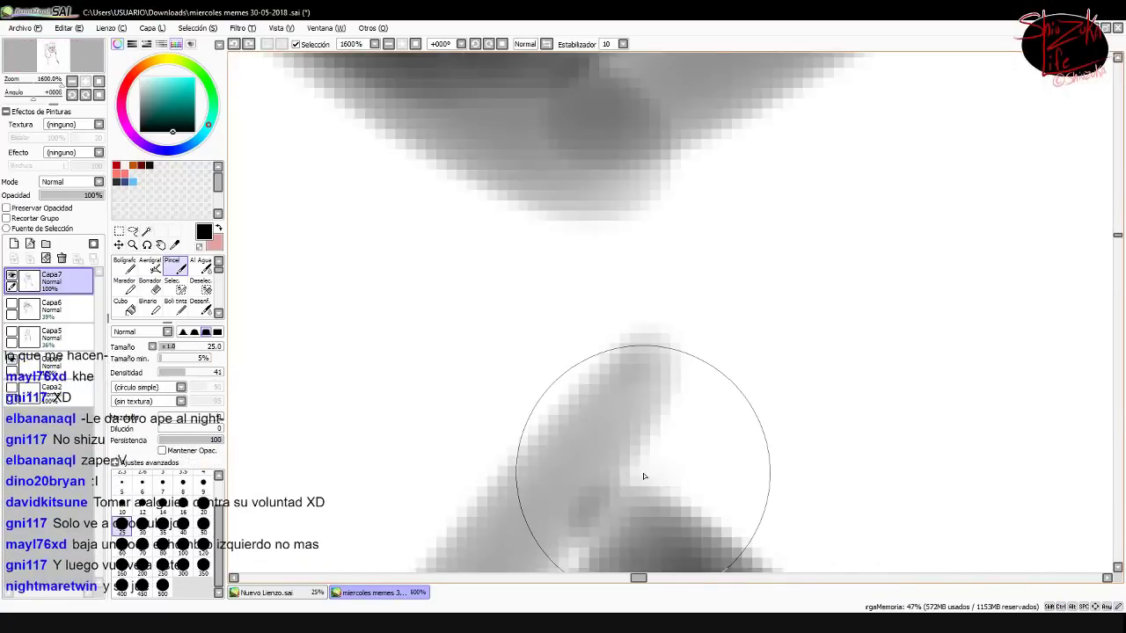
scroll(643, 476, down, 10)
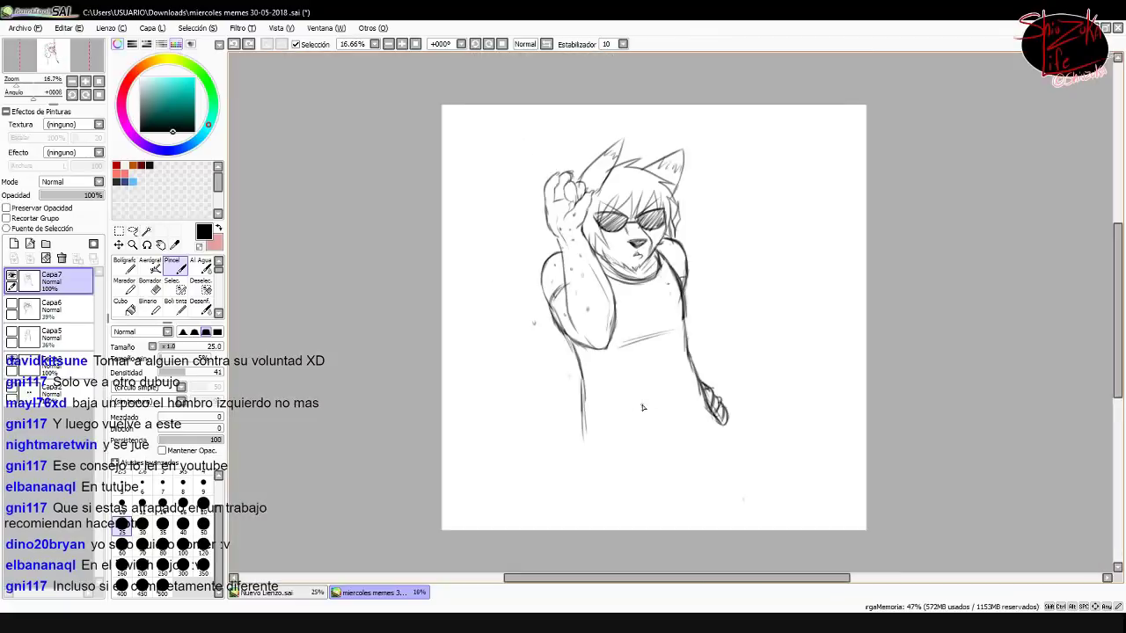
scroll(641, 402, up, 2)
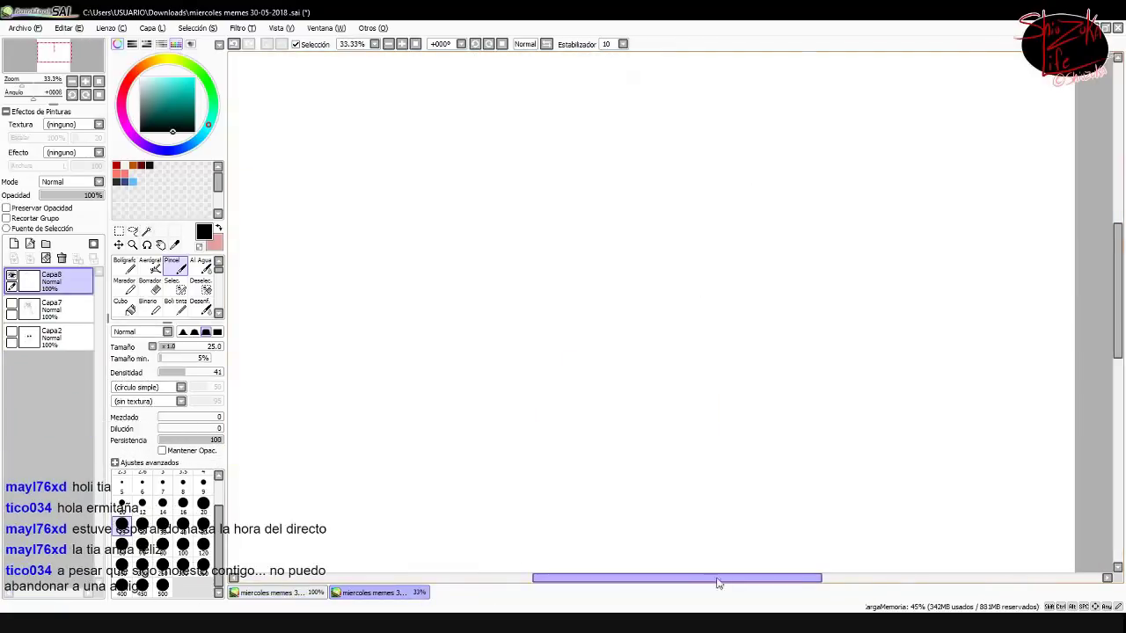
Sketch a new pose with a round head, neck, shoulders and two raised hands
drag(493, 132, 666, 372)
drag(682, 409, 827, 449)
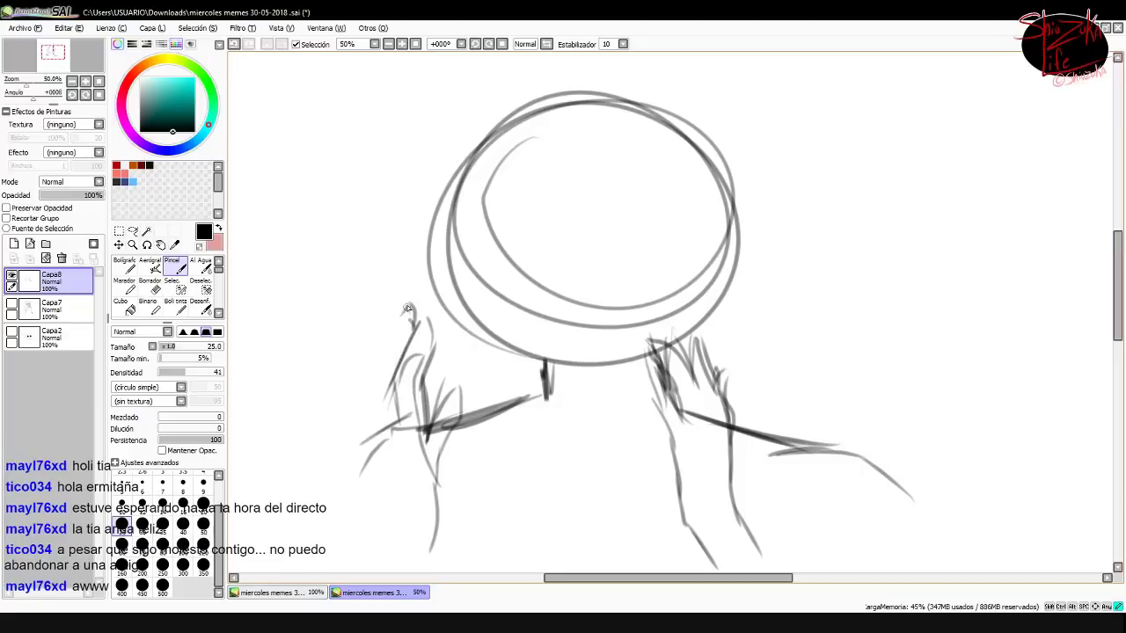
drag(416, 319, 346, 383)
Reposition the sketched left-side hand and redraw both raised hands in detail on a new layer over the faded sketch
key(ctrl+t)
mouse_move(396, 431)
mouse_down()
mouse_move(606, 462)
mouse_move(448, 420)
mouse_up()
key(Return)
mouse_move(662, 380)
mouse_down()
mouse_move(695, 444)
mouse_move(670, 514)
mouse_up()
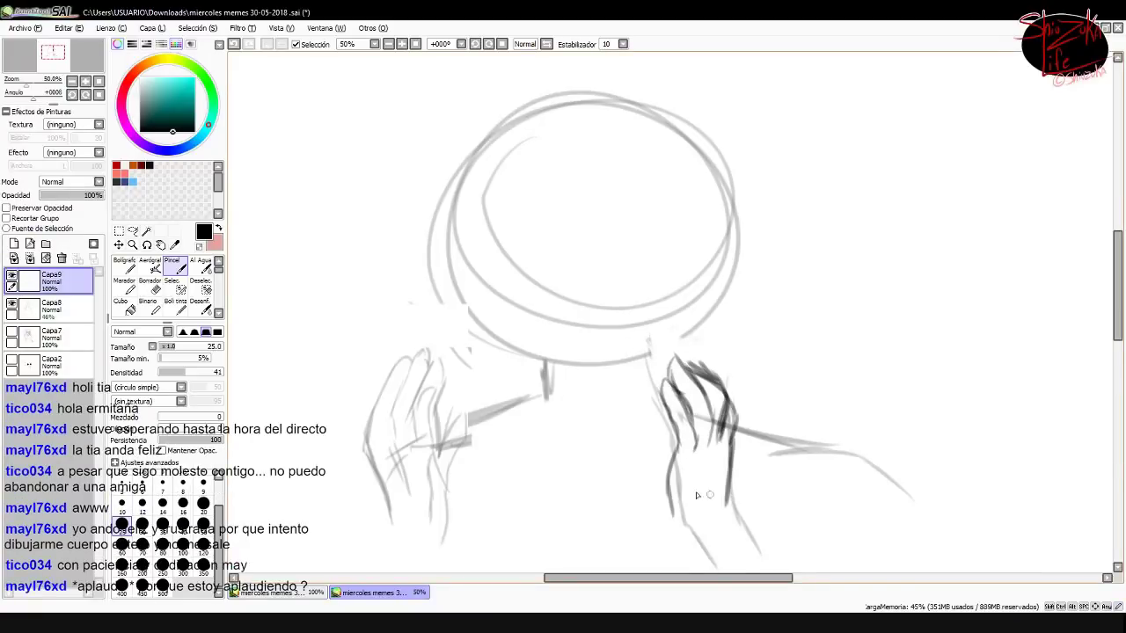
key(ctrl+Tab)
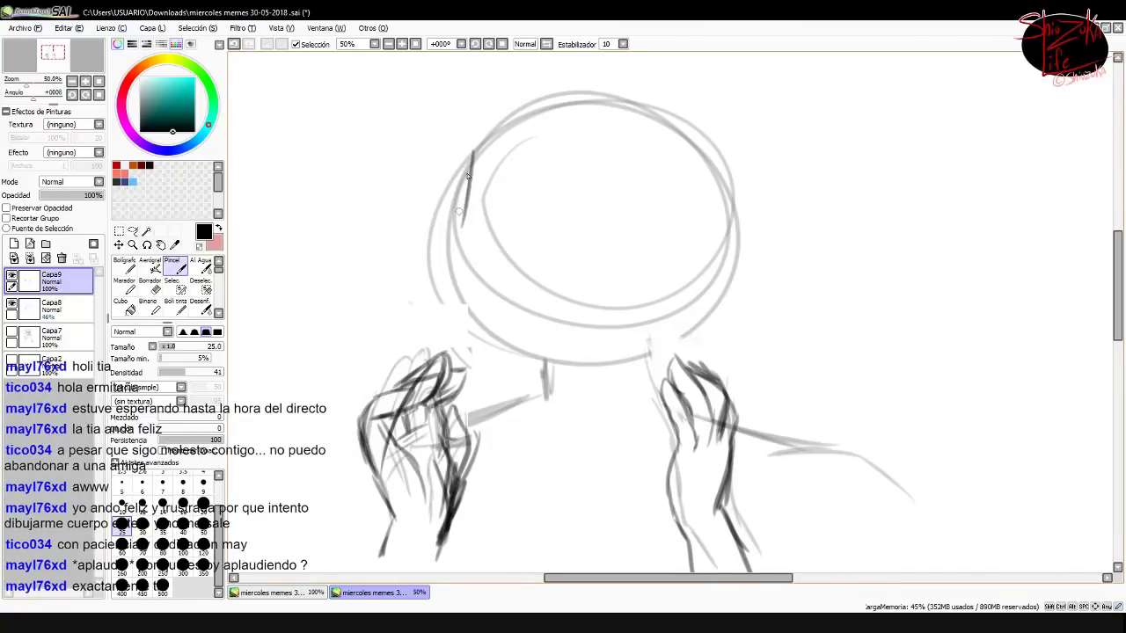
Draw the face outline, nose, smirking mouth and half-closed eyes on the round head
drag(474, 152, 731, 284)
drag(532, 290, 646, 297)
mouse_move(523, 319)
mouse_down()
mouse_move(636, 300)
mouse_move(695, 265)
mouse_up()
drag(596, 256, 605, 202)
key(ctrl+z)
drag(534, 201, 531, 239)
drag(600, 238, 607, 261)
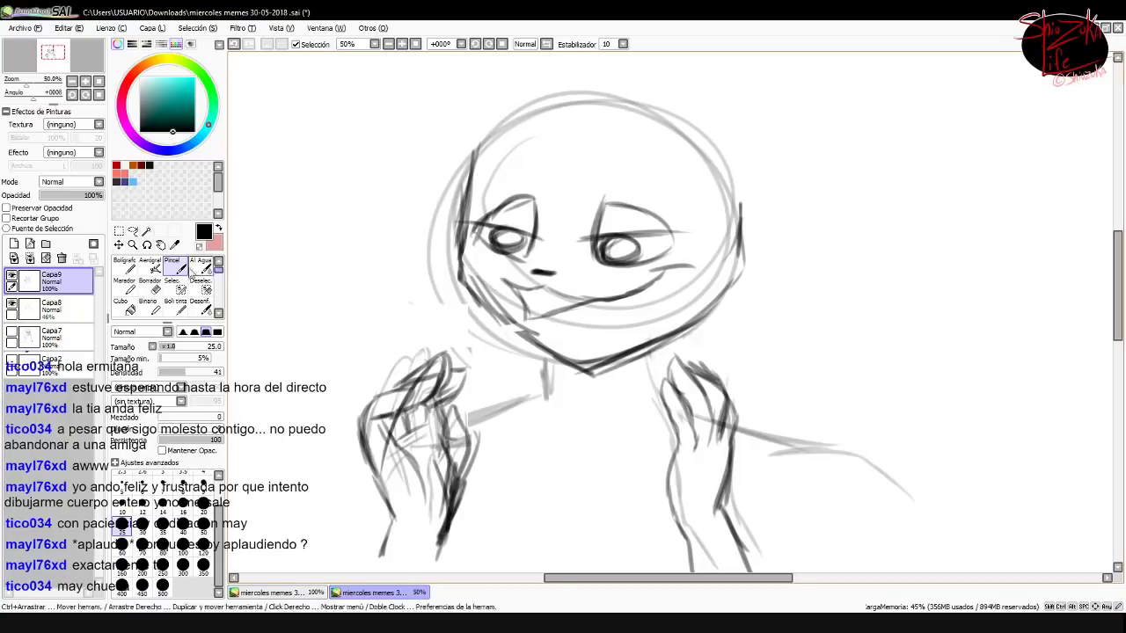
Undo the wide mouth, and draw a smaller smirk and a new jaw line
key(ctrl+z)
key(ctrl+z)
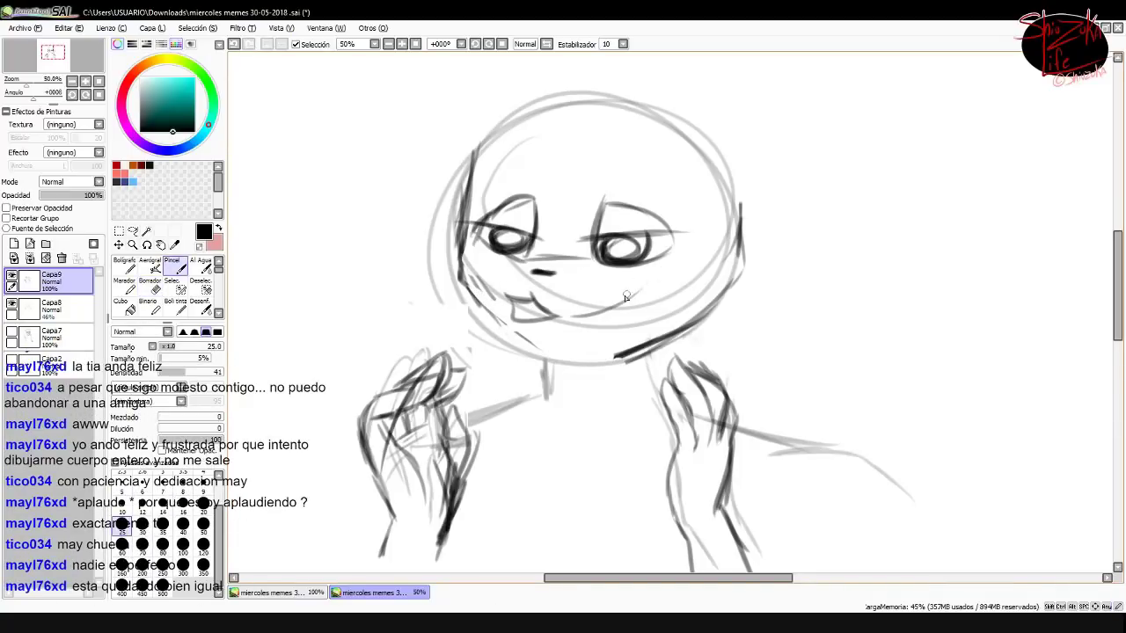
key(e)
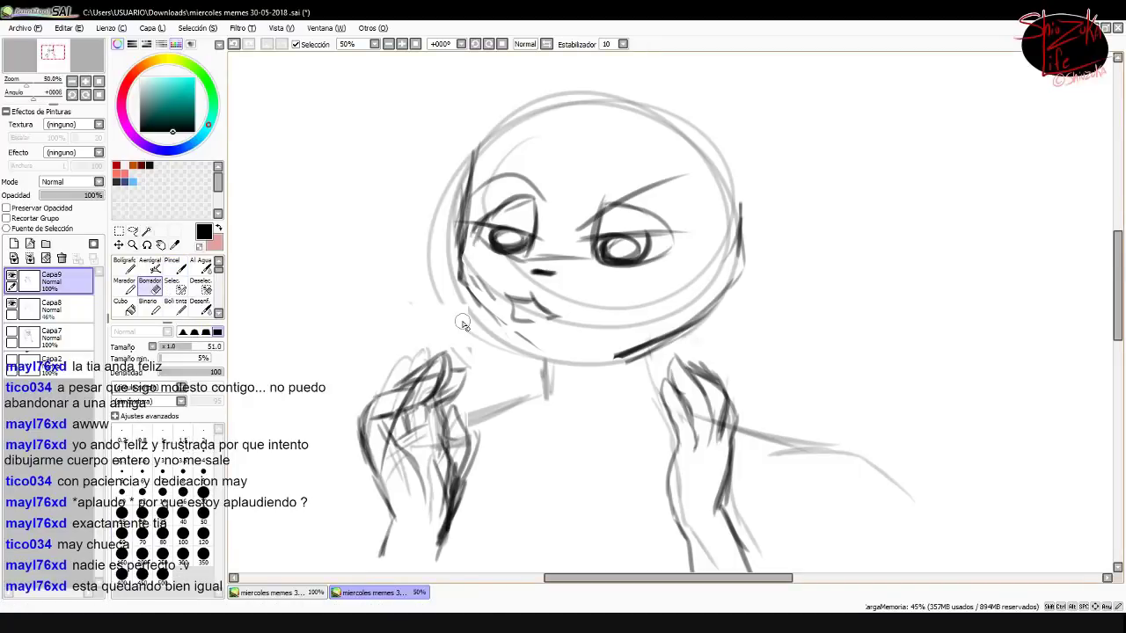
key(b)
drag(517, 304, 633, 283)
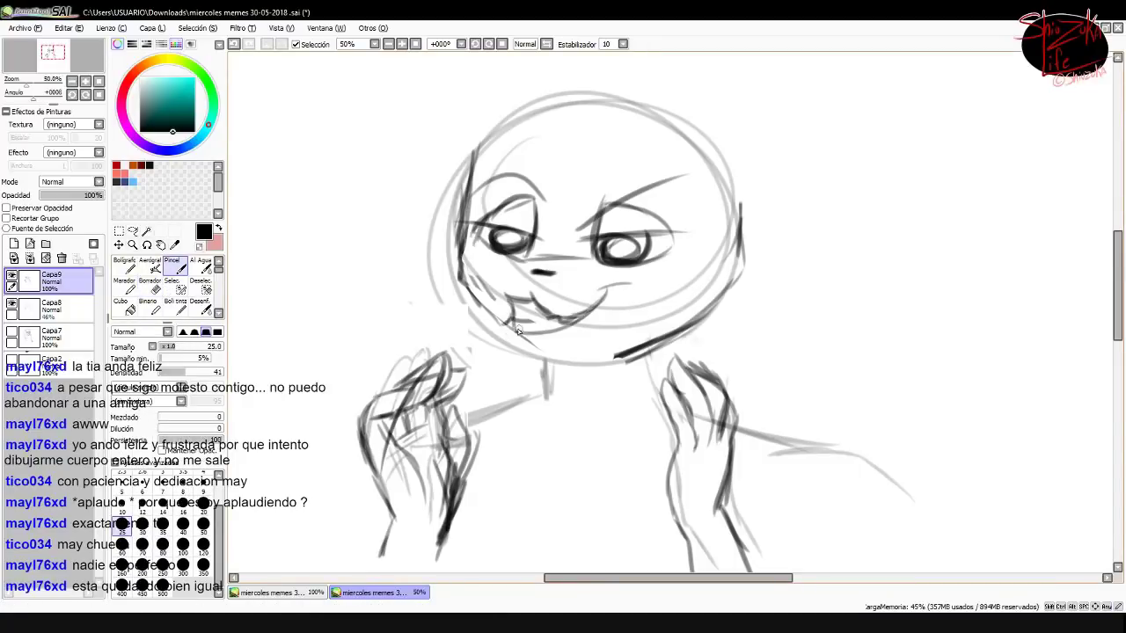
drag(462, 239, 617, 359)
drag(713, 296, 556, 375)
Add tall pointed ears, more wrist and arm lines at the right-side hand, and strokes around the muzzle
click(272, 592)
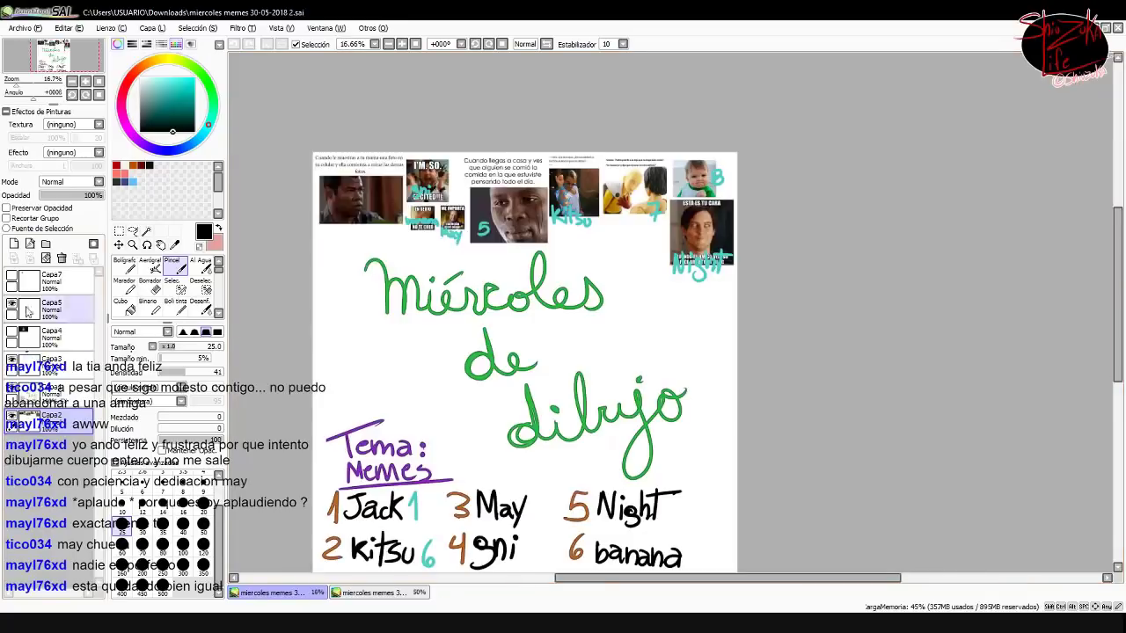
click(374, 592)
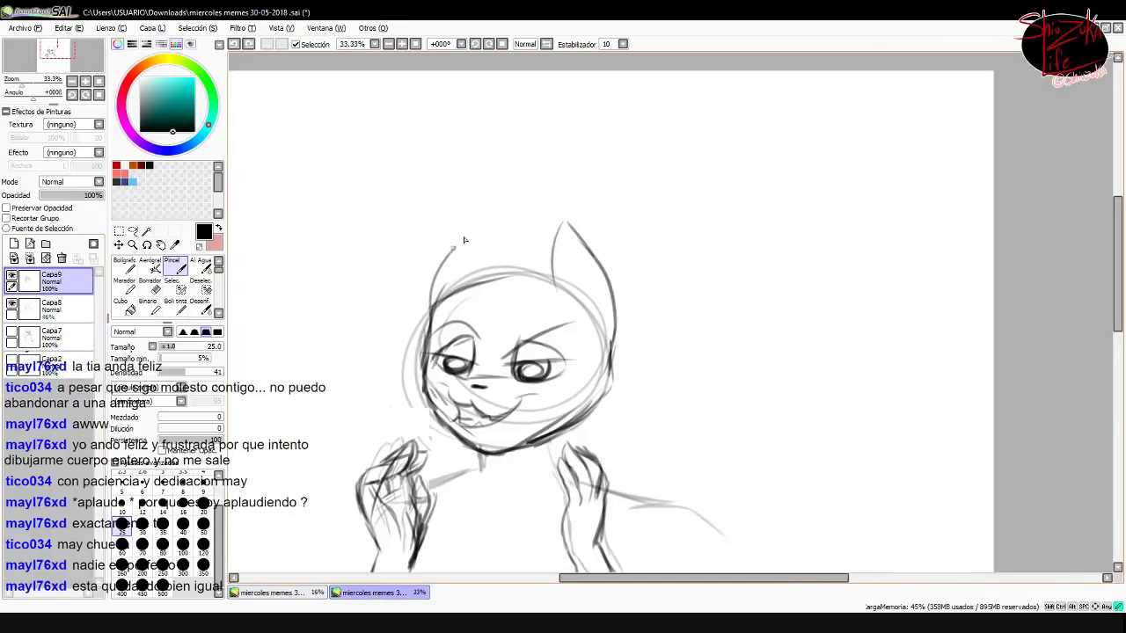
scroll(430, 332, up, 3)
drag(737, 368, 726, 461)
drag(783, 387, 767, 513)
drag(791, 443, 802, 516)
scroll(832, 379, down, 5)
scroll(832, 379, up, 5)
drag(666, 322, 612, 357)
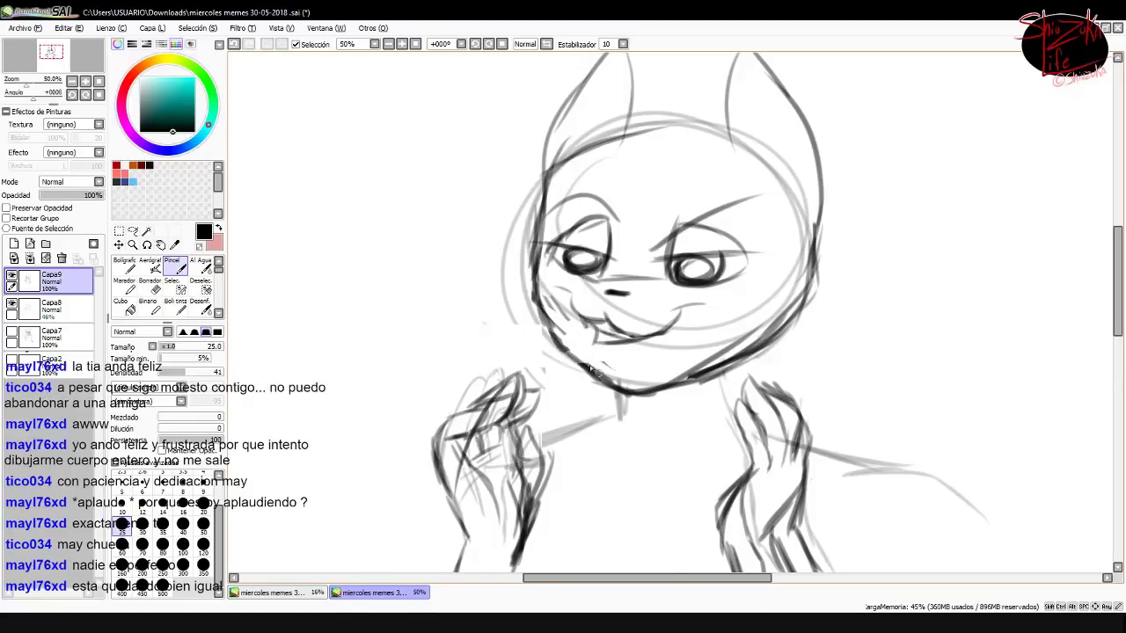
Examine the pose and hands in the 'ME IMPORTA UNA MIERDA ASI DE GRANDE' reference meme
click(272, 592)
scroll(556, 403, up, 3)
scroll(556, 403, up, 4)
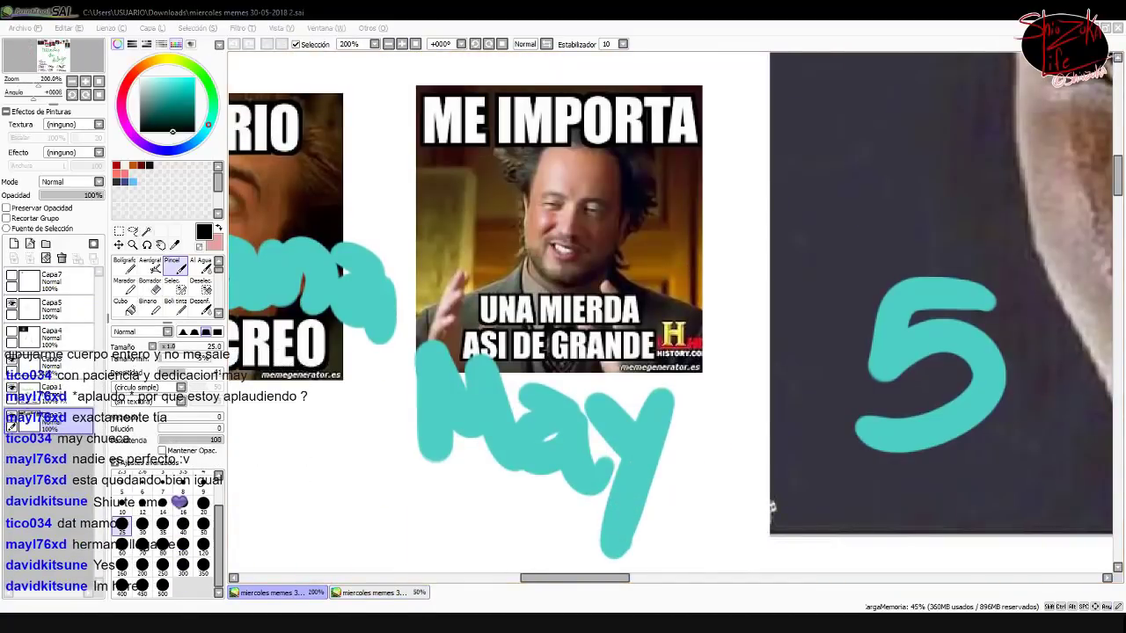
Return to the sketch document and redraw the half-closed eyes with flat lids, slanted brows and a parted fringe on the forehead
key(alt+Tab)
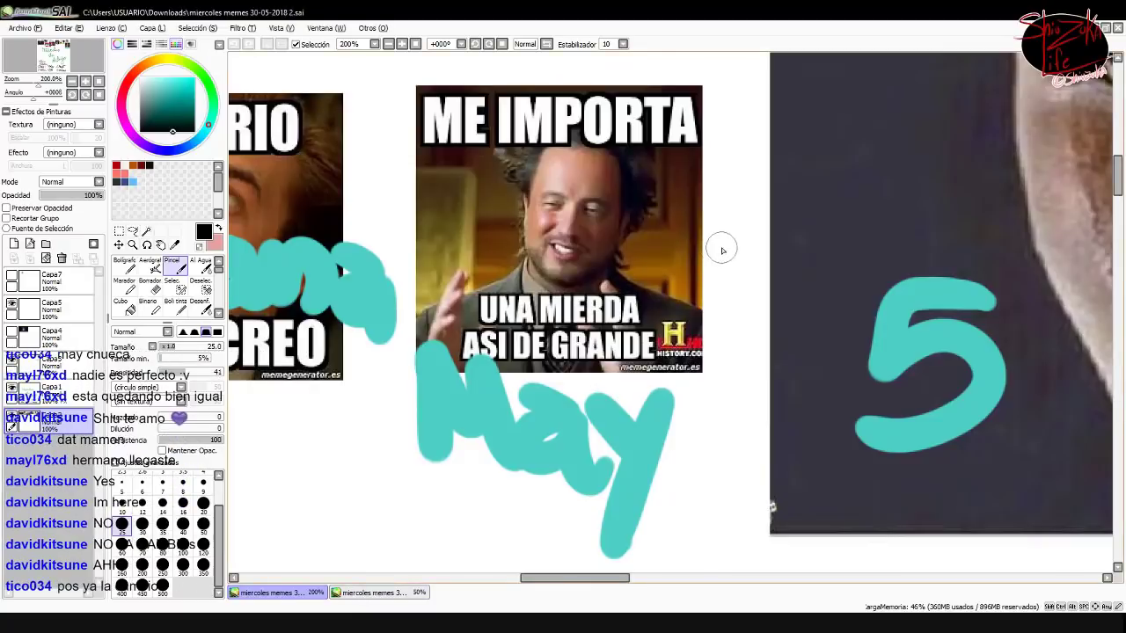
click(380, 595)
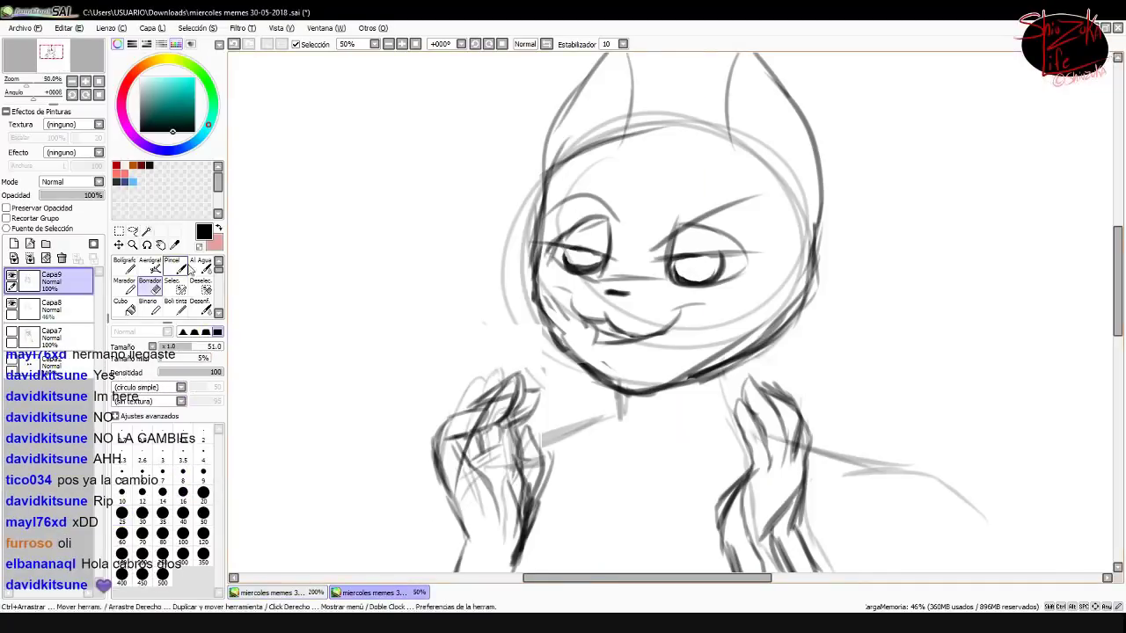
key(b)
drag(661, 244, 723, 233)
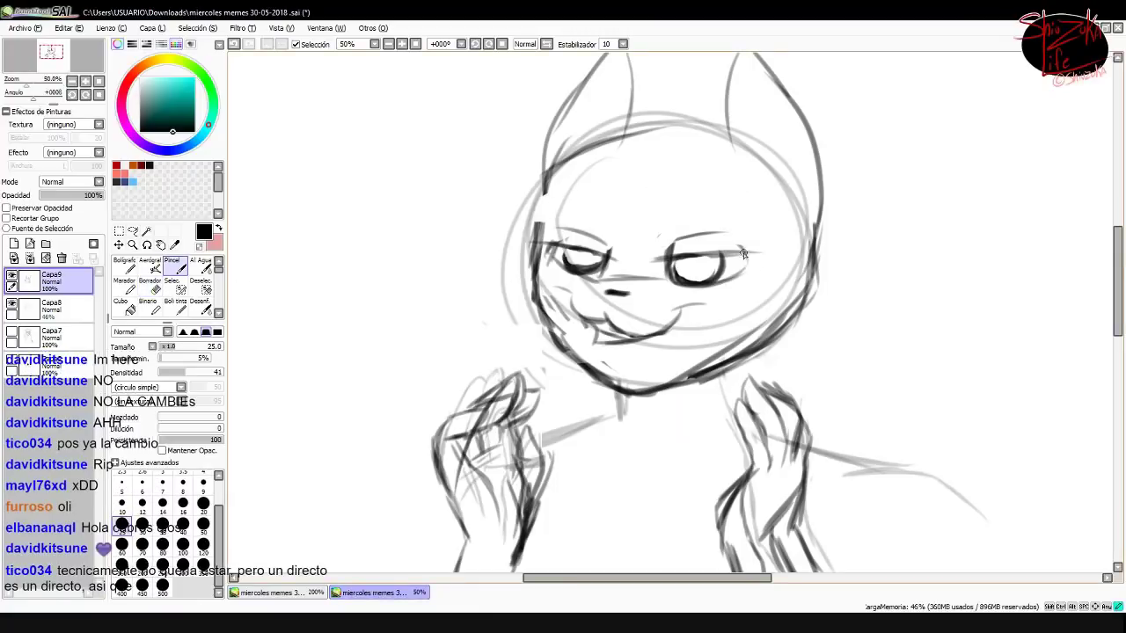
drag(545, 239, 567, 271)
drag(570, 304, 603, 322)
key(ctrl+y)
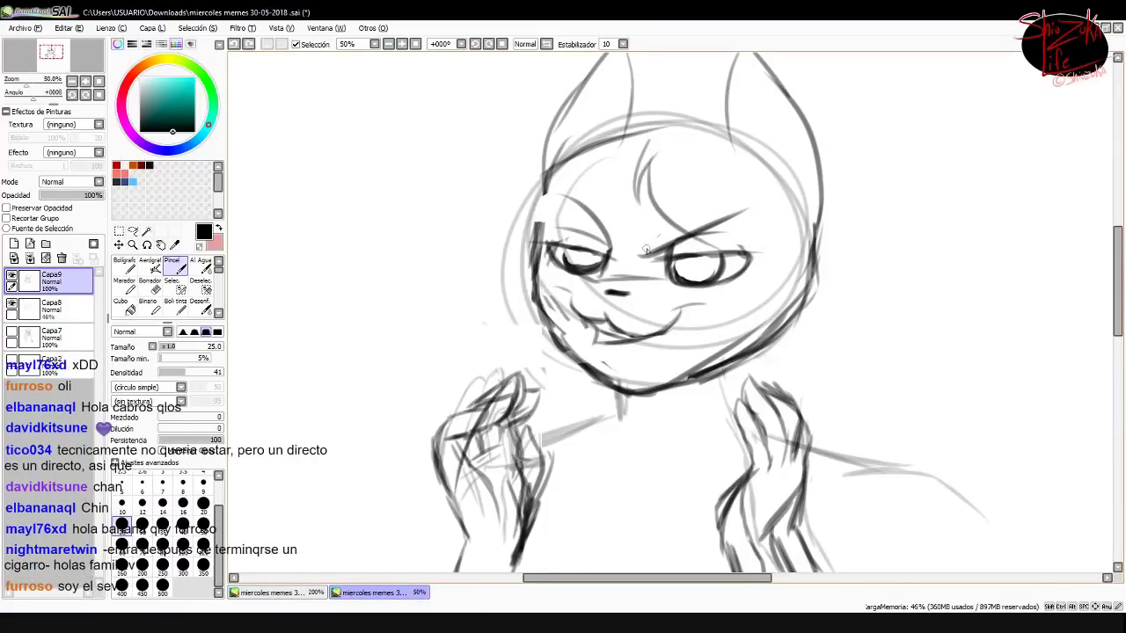
drag(576, 241, 526, 247)
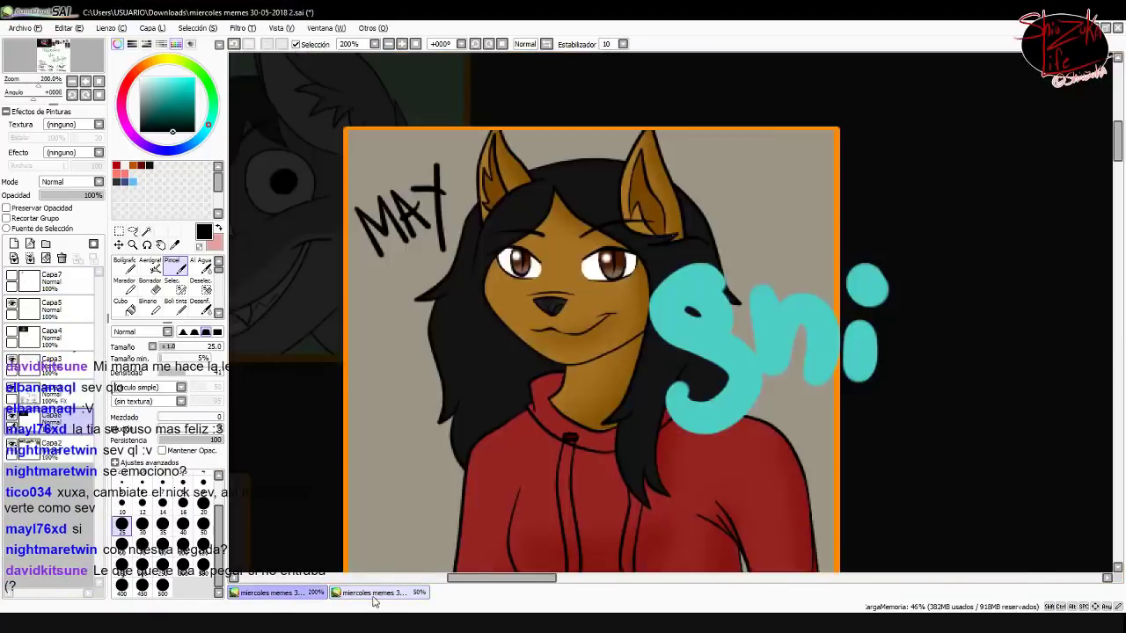
Consult the character's reference portrait and sketch the long, pointed hair locks on both sides of the head and over the shoulder
drag(716, 453, 647, 149)
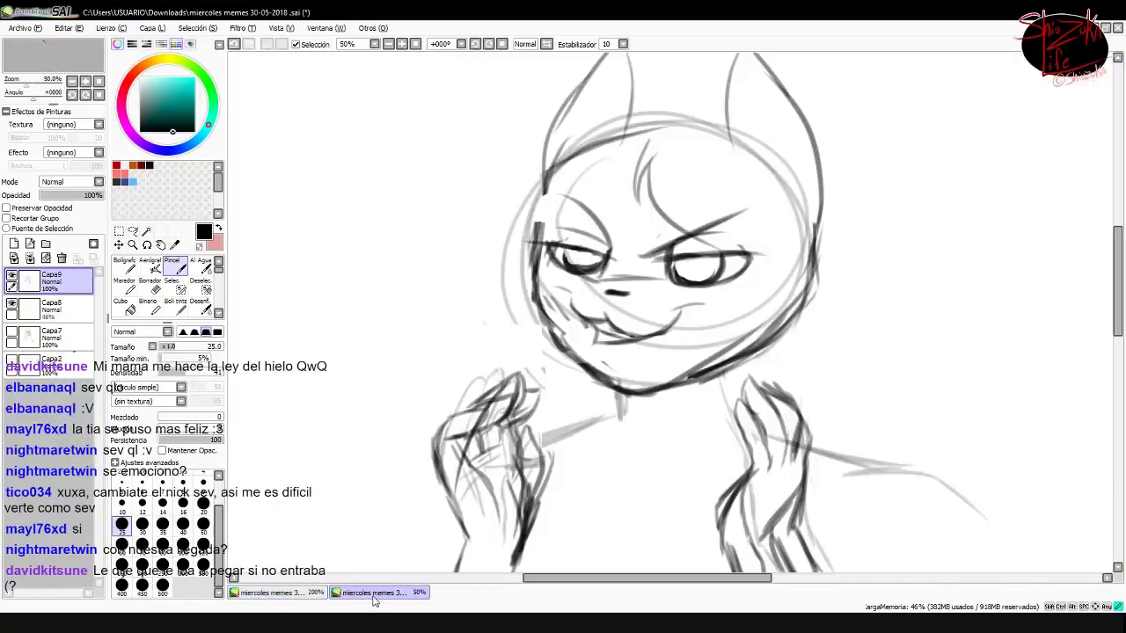
drag(543, 180, 433, 274)
drag(827, 195, 849, 268)
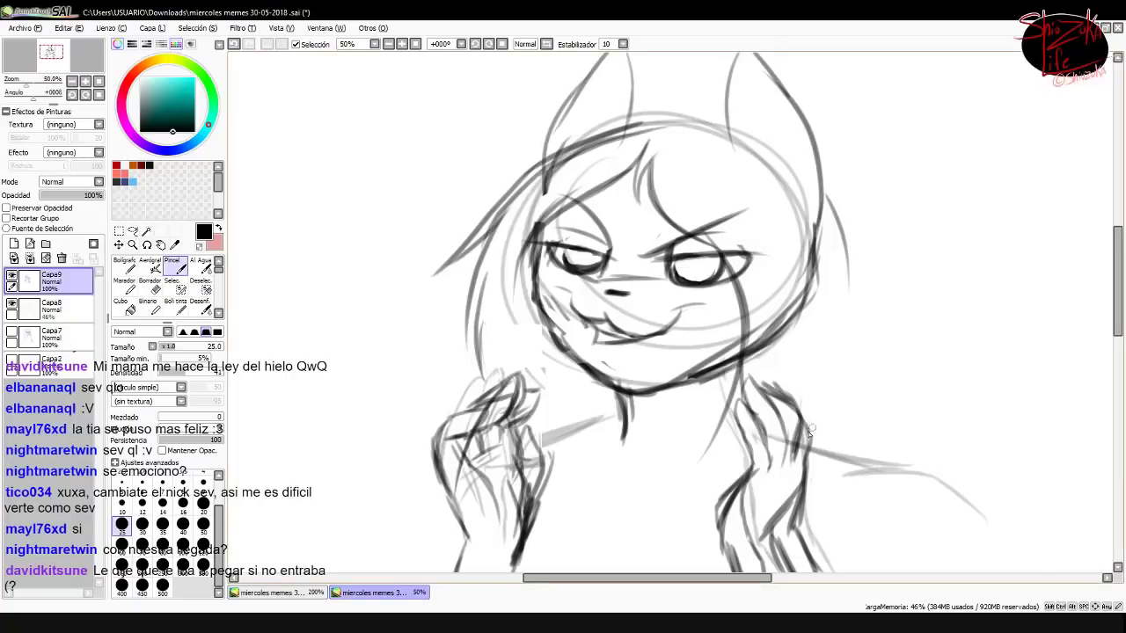
drag(890, 451, 954, 570)
mouse_move(832, 211)
mouse_down()
mouse_move(891, 308)
mouse_move(855, 438)
mouse_up()
Sketch the neck, hoodie collar and hanging drawstrings below the chin
scroll(703, 396, down, 3)
drag(660, 306, 615, 376)
drag(537, 327, 603, 308)
drag(607, 368, 579, 458)
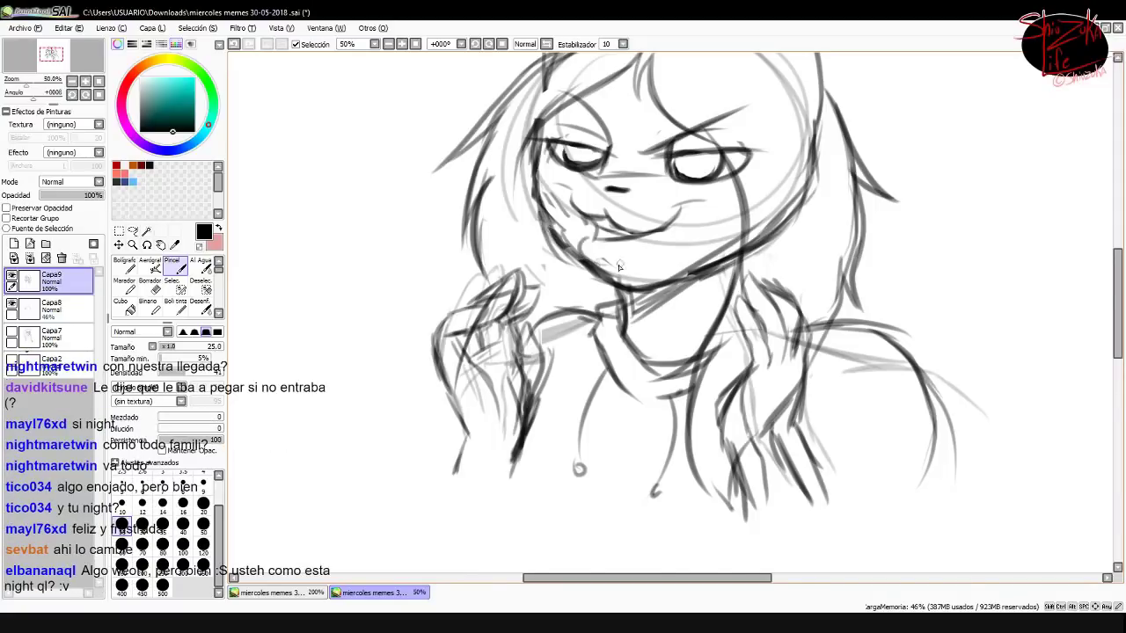
Erase excess lines around the wrists and sketch the sleeve cuffs and forearms below both hands
scroll(779, 221, up, 5)
scroll(762, 318, down, 6)
key(e)
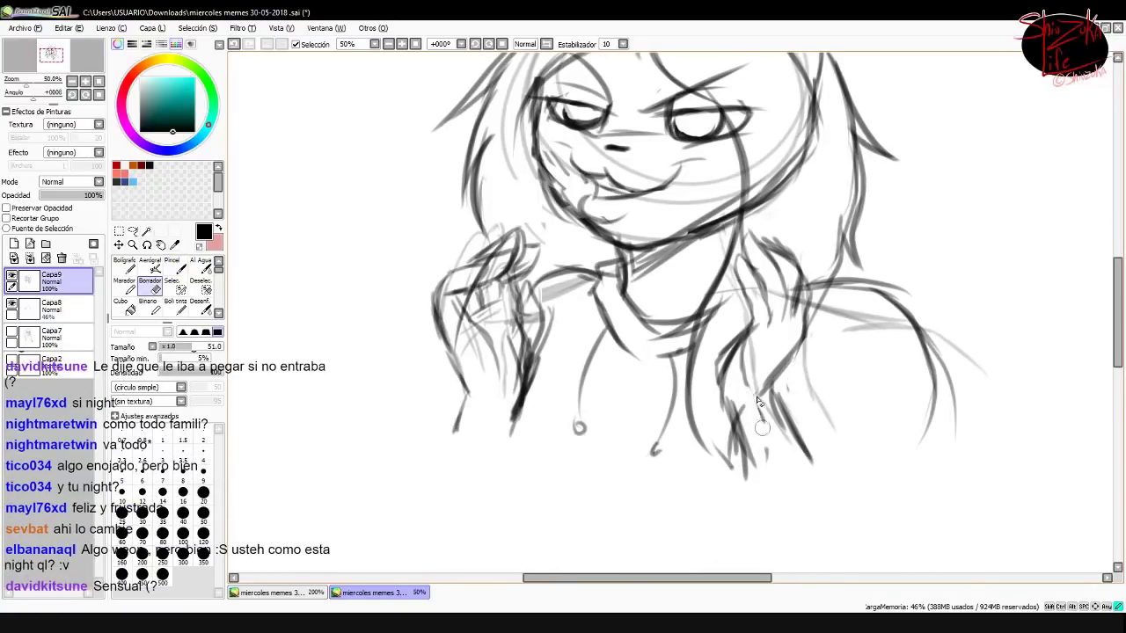
scroll(792, 277, up, 1)
key(b)
drag(796, 411, 729, 473)
drag(796, 431, 844, 533)
mouse_move(527, 418)
mouse_down()
mouse_move(435, 470)
mouse_move(523, 471)
mouse_move(503, 541)
mouse_up()
drag(761, 467, 730, 554)
drag(805, 440, 875, 572)
Redraw the slanted brows, fade the sketch layer to 42% opacity and add a new layer above it
scroll(703, 368, up, 4)
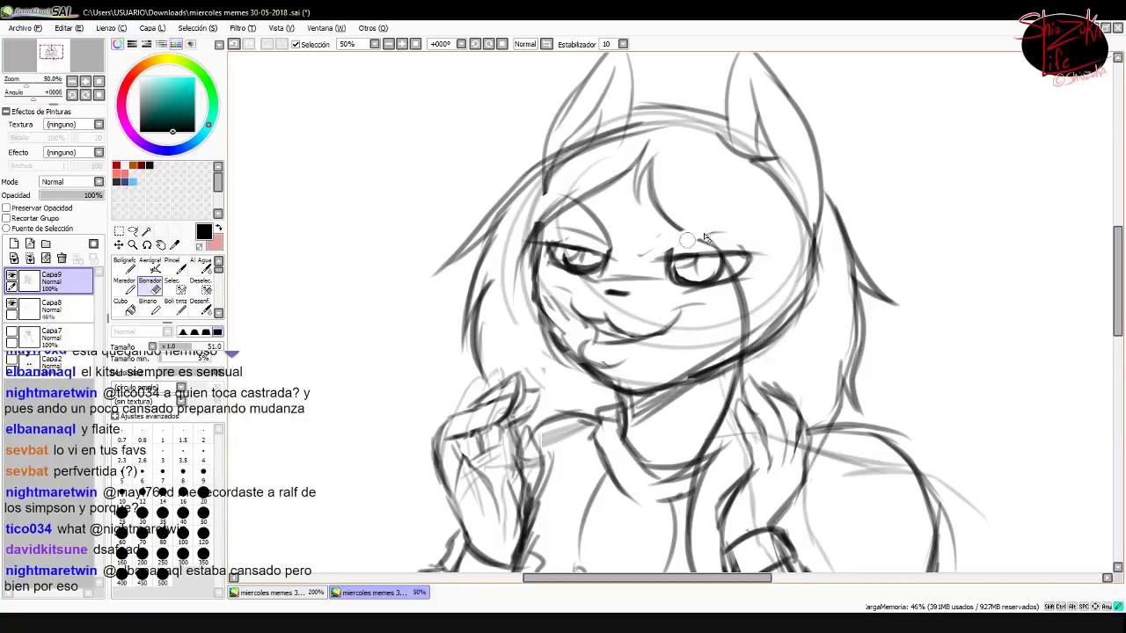
drag(659, 241, 723, 235)
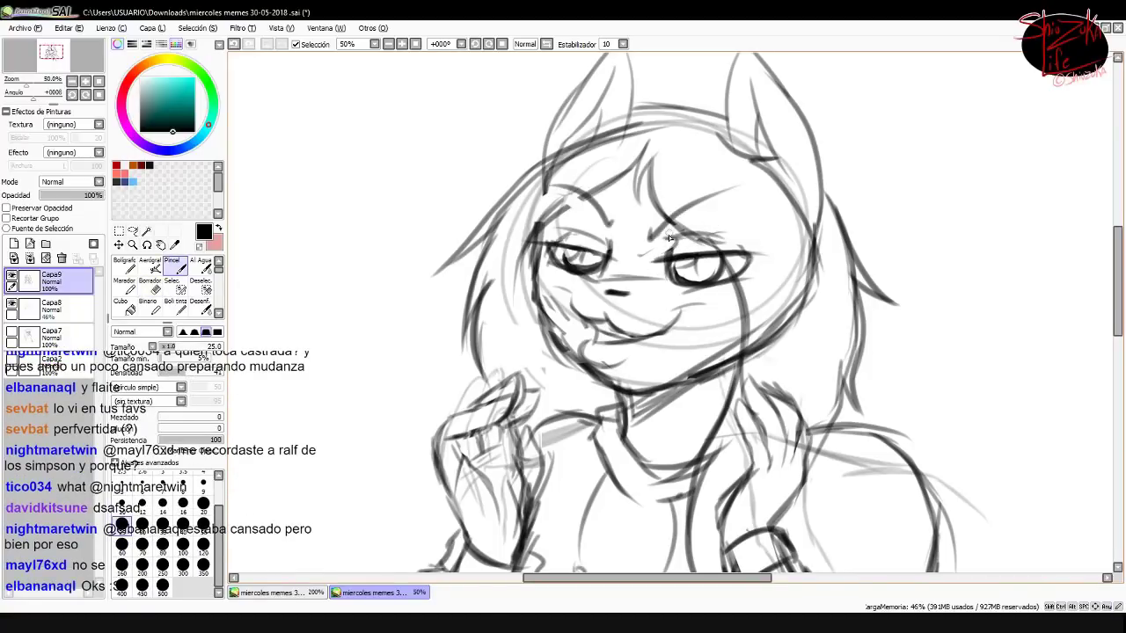
drag(88, 194, 39, 195)
click(13, 244)
Outline the right-side eye, the smirking mouth and the lower lip with a size 17 brush on the new layer
scroll(695, 290, up, 2)
drag(632, 211, 879, 186)
drag(832, 199, 773, 250)
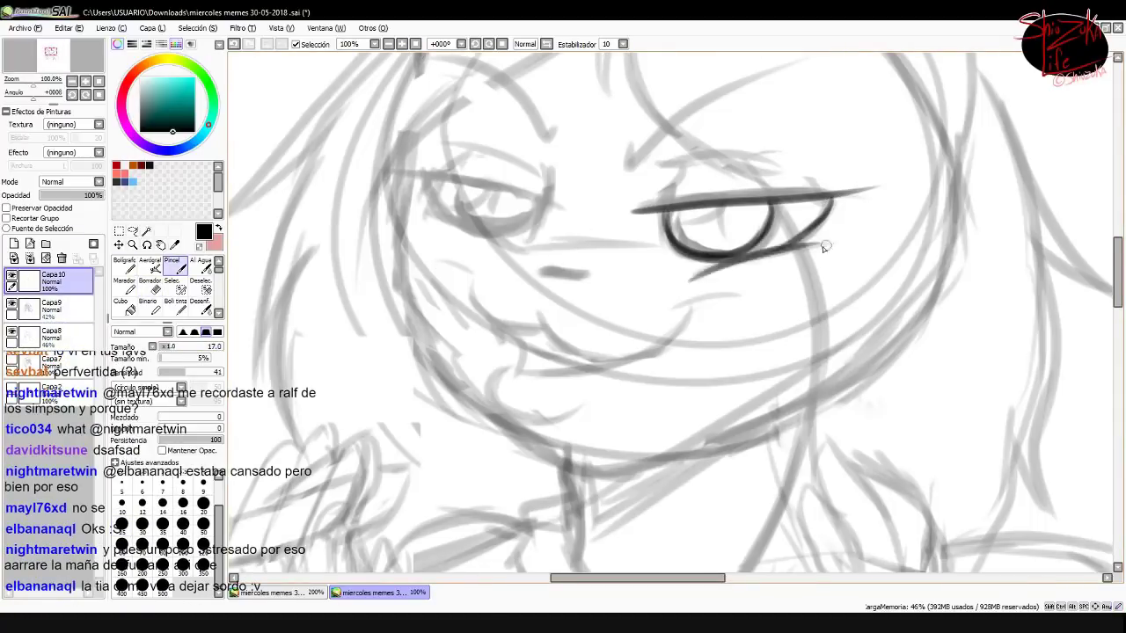
mouse_move(471, 280)
mouse_down()
mouse_move(607, 356)
mouse_move(690, 321)
mouse_up()
drag(690, 321, 527, 368)
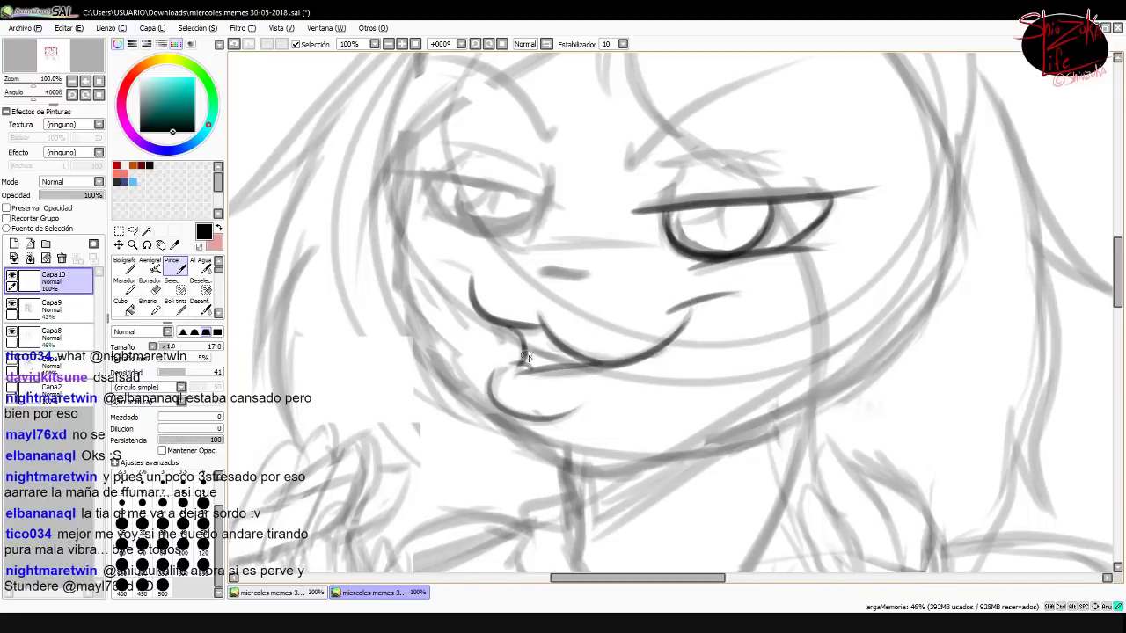
Outline the triangular nose, the muzzle bridge and the left-side half-closed eye with its slit pupil
drag(527, 262, 550, 290)
drag(517, 239, 598, 248)
drag(365, 167, 549, 176)
drag(420, 180, 501, 239)
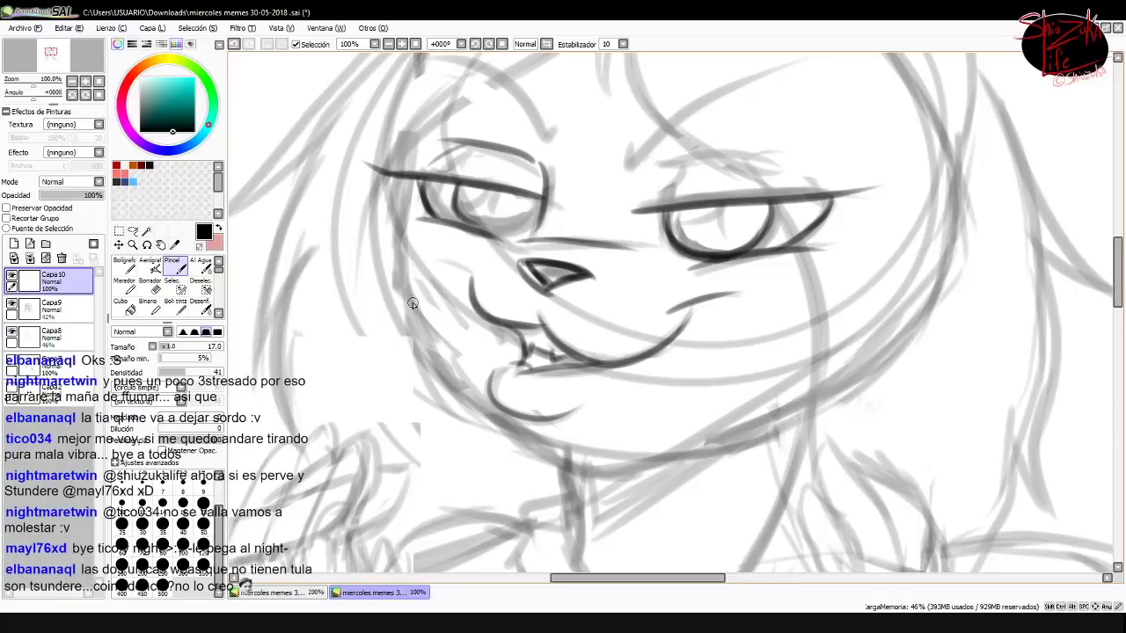
mouse_move(457, 190)
mouse_down()
mouse_move(459, 201)
mouse_move(538, 220)
mouse_up()
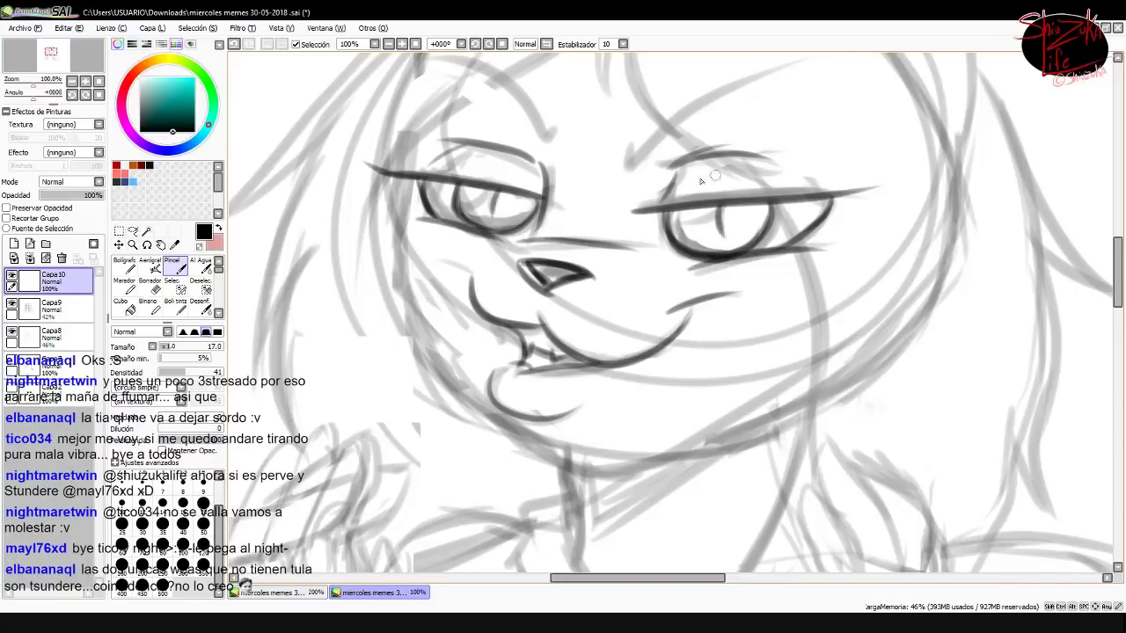
Outline the slanted brows, the cheek and jaw, and the fringe falling across the forehead
scroll(771, 170, down, 1)
drag(462, 236, 584, 303)
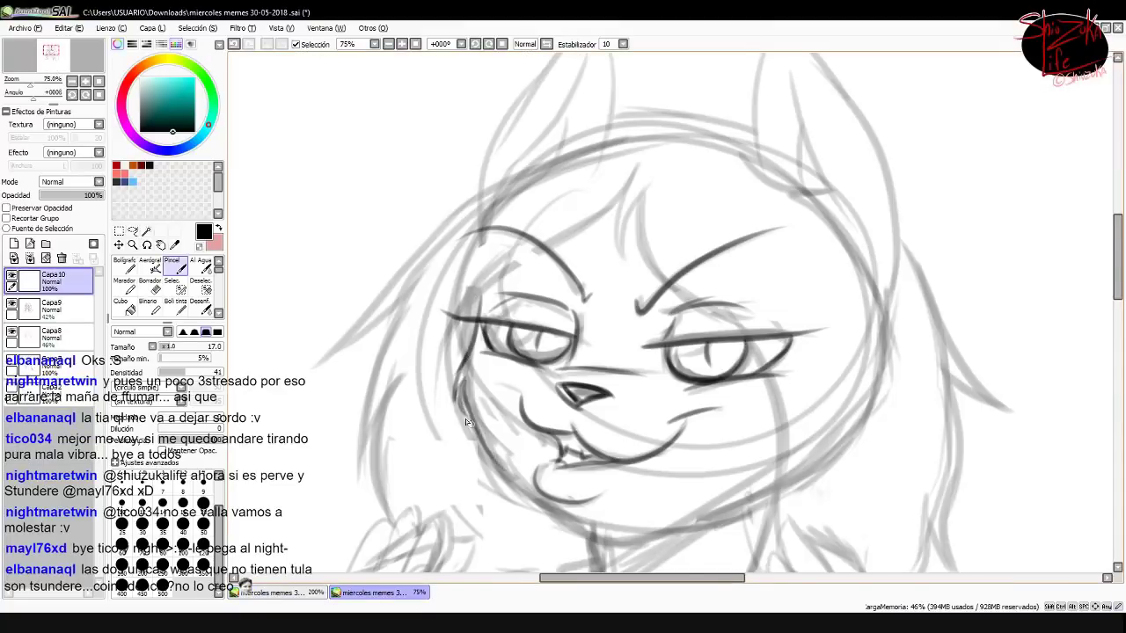
drag(462, 379, 601, 528)
drag(657, 160, 438, 322)
Outline the long front hair lock, the neck, and the hoodie collar with its drawstrings
scroll(722, 287, down, 5)
mouse_move(742, 245)
mouse_down()
mouse_move(590, 283)
mouse_move(660, 411)
mouse_up()
drag(765, 290, 621, 459)
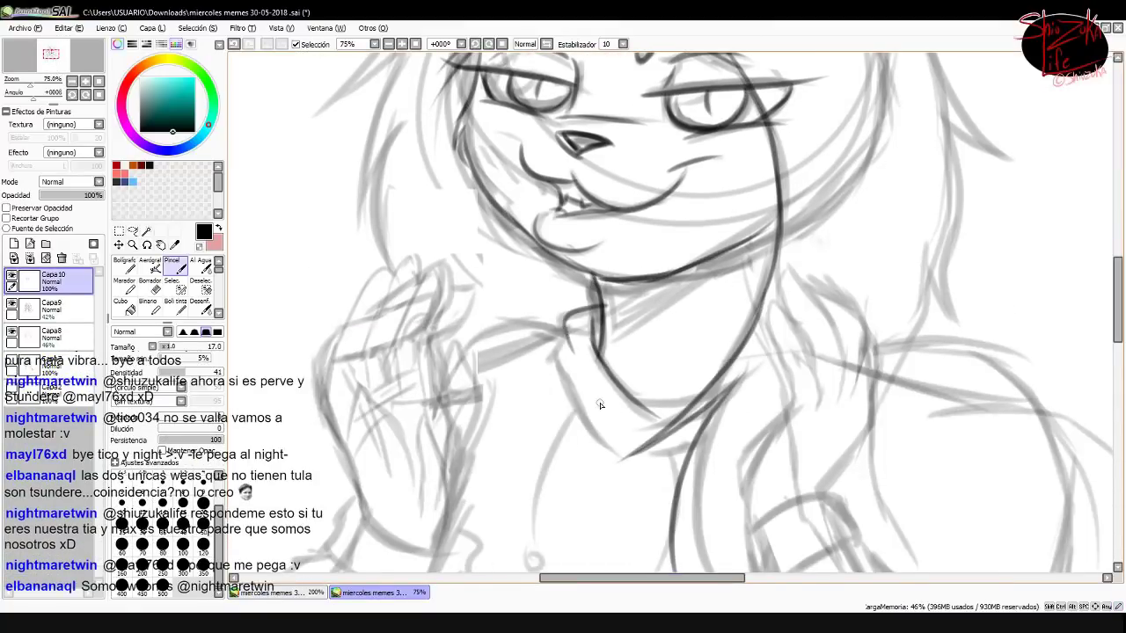
scroll(600, 405, down, 3)
drag(714, 322, 677, 449)
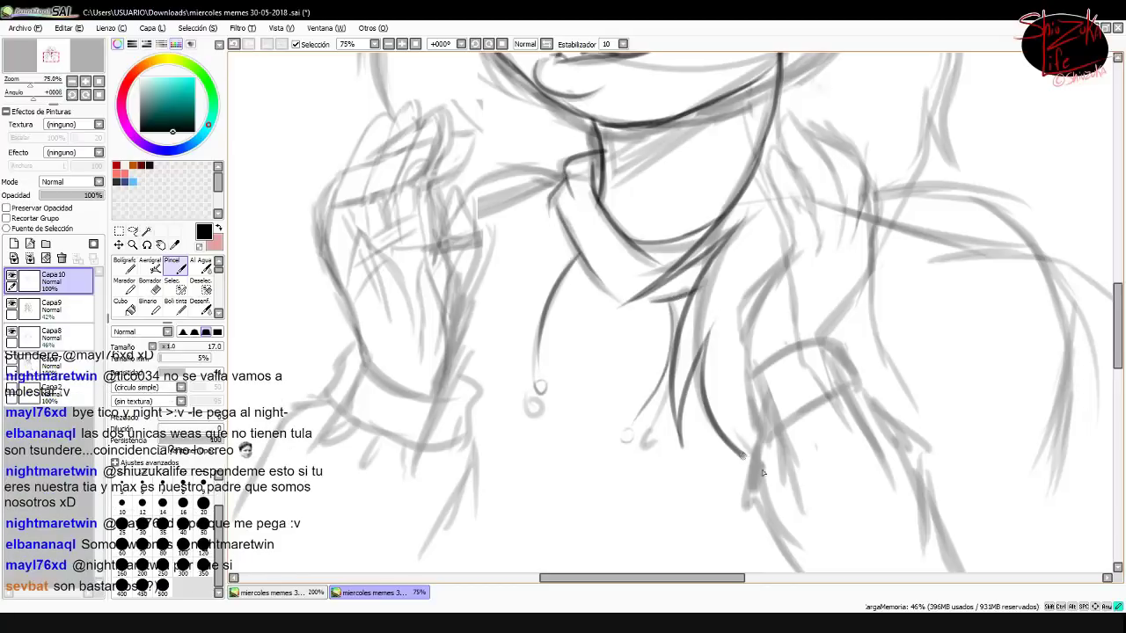
Outline both pointed ears and the outer hair locks on each side of the head
key(n)
scroll(811, 413, up, 5)
key(b)
drag(906, 404, 803, 103)
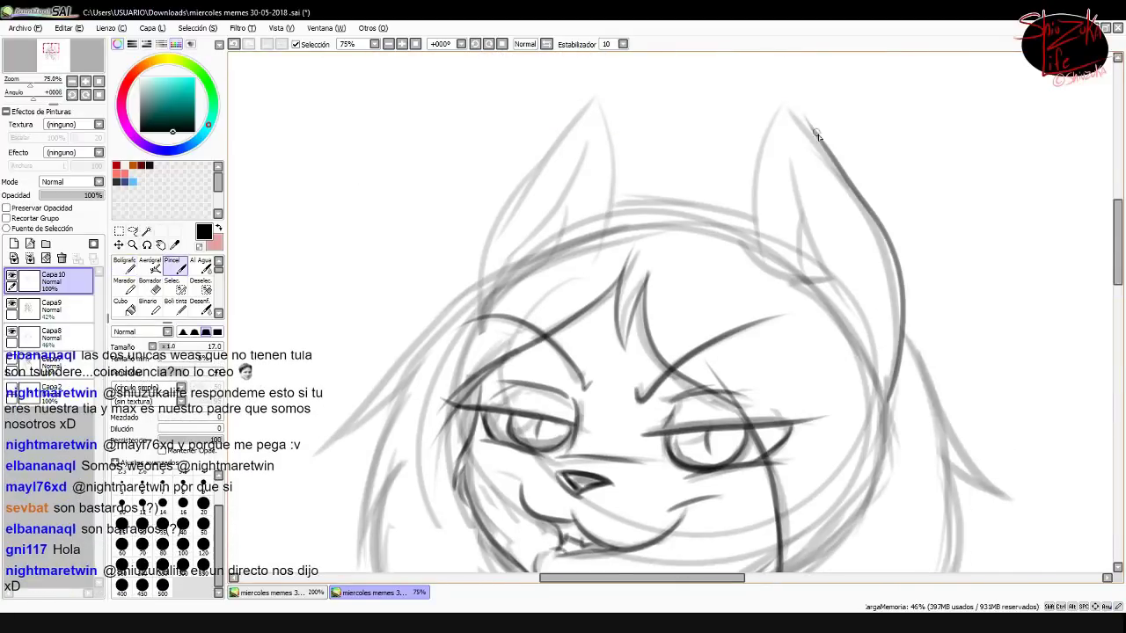
drag(504, 203, 598, 95)
drag(586, 146, 475, 317)
scroll(668, 352, down, 3)
drag(414, 222, 357, 431)
mouse_move(904, 165)
mouse_down()
mouse_move(1016, 329)
mouse_move(920, 498)
mouse_up()
Outline the left-side shoulder and the raised left-side hand with its palm, thumb and bent fingers
scroll(765, 248, down, 3)
drag(563, 339, 459, 389)
drag(438, 561, 456, 475)
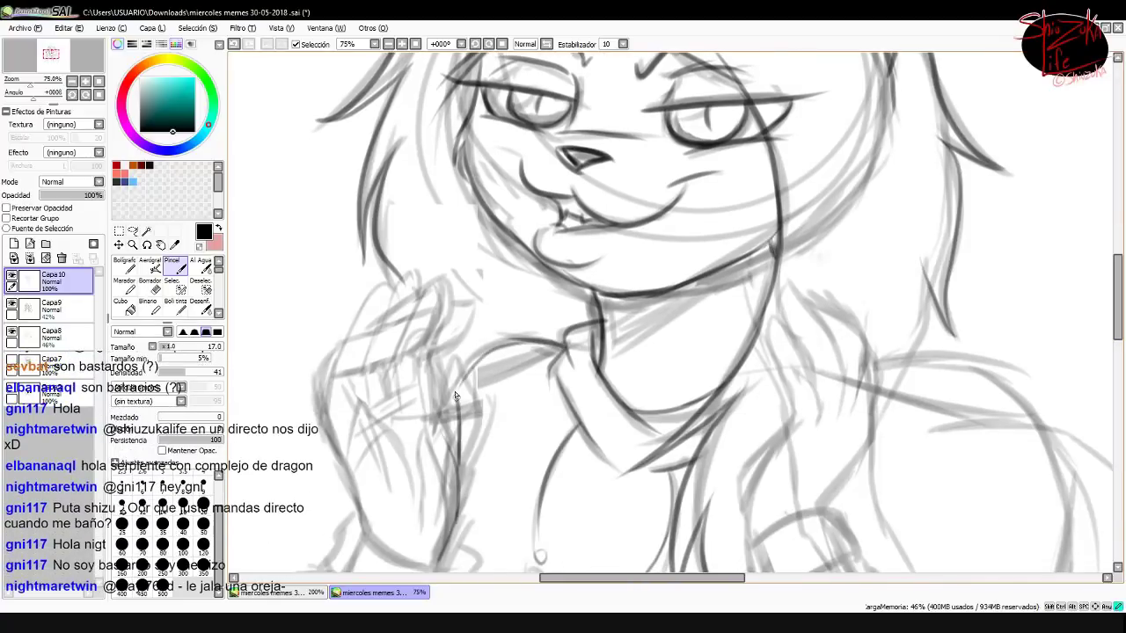
drag(432, 414, 426, 471)
drag(437, 303, 332, 354)
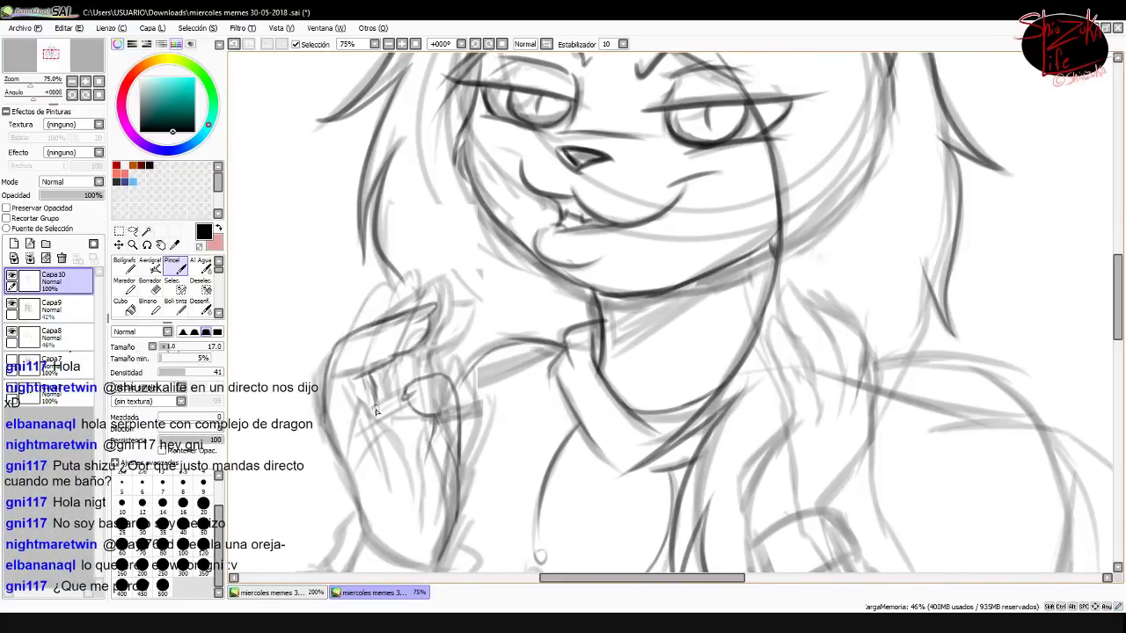
drag(453, 278, 355, 328)
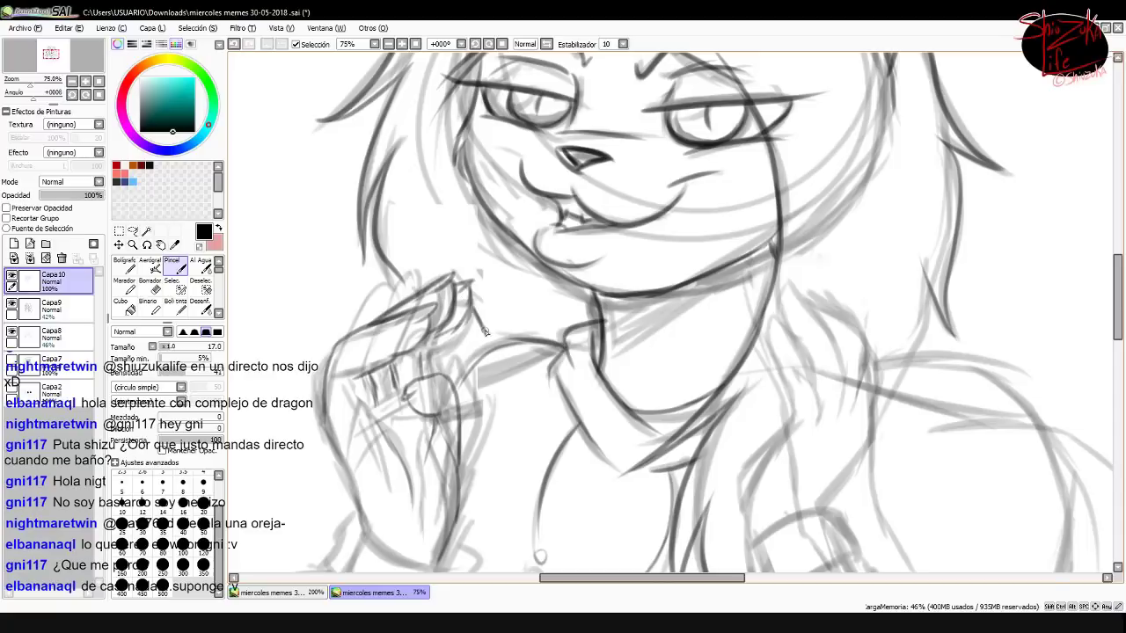
Outline the raised right-side hand with its fingers and wrist beside the front hair lock
scroll(475, 321, right, 5)
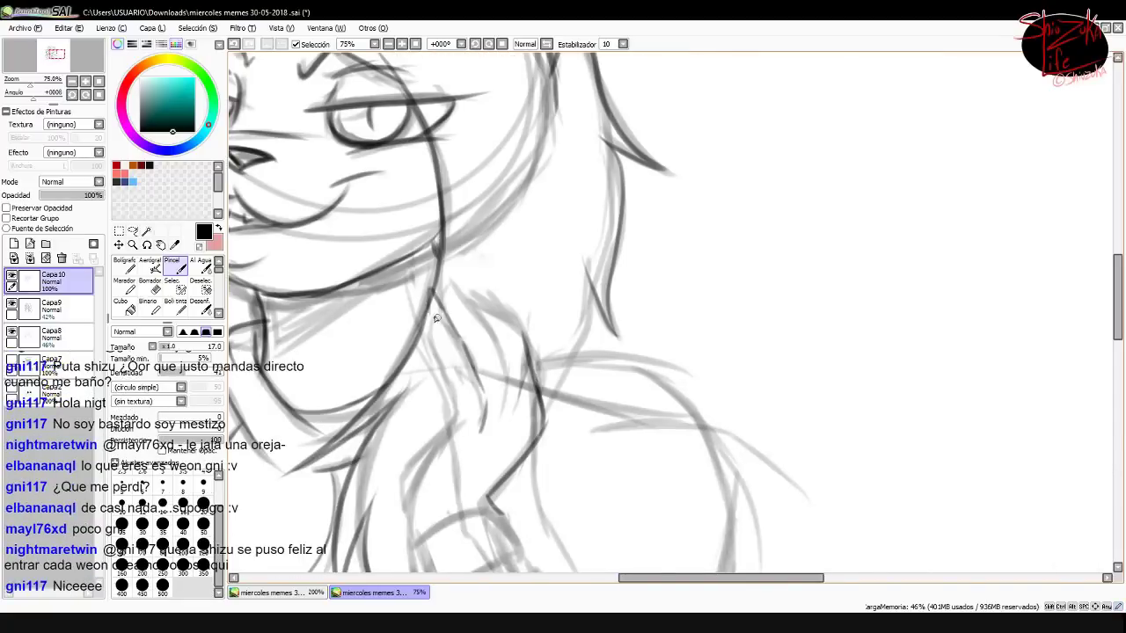
scroll(430, 288, left, 4)
drag(786, 428, 759, 317)
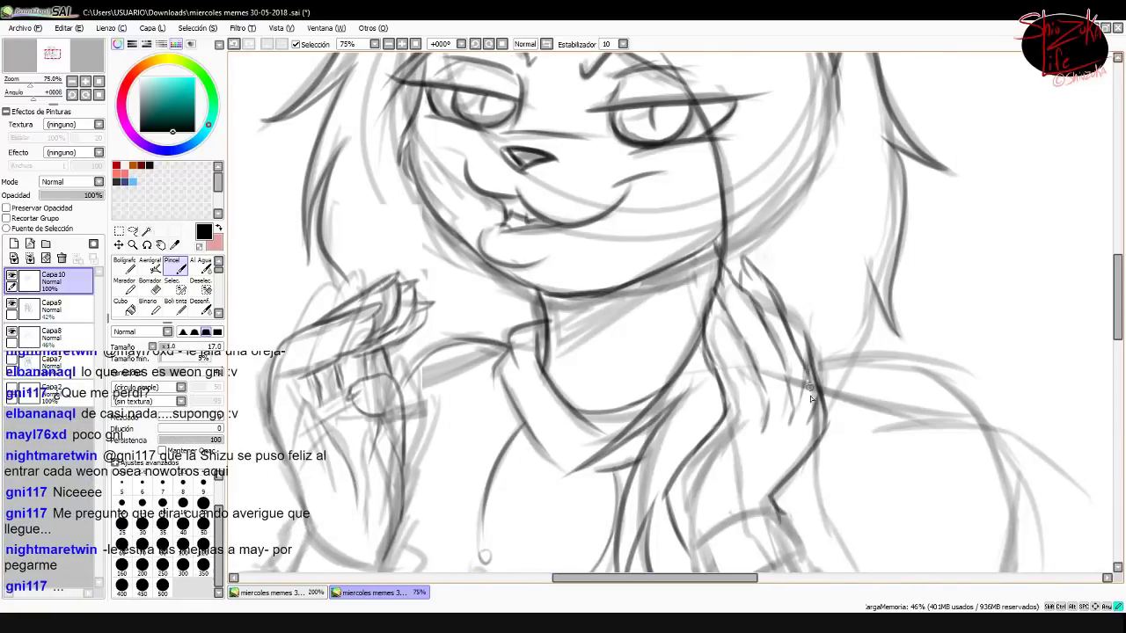
drag(800, 419, 781, 305)
Outline the sleeve cuffs at both wrists and the forearms below them
scroll(784, 264, down, 5)
mouse_move(682, 312)
mouse_down()
mouse_move(833, 264)
mouse_move(932, 440)
mouse_up()
scroll(555, 207, left, 4)
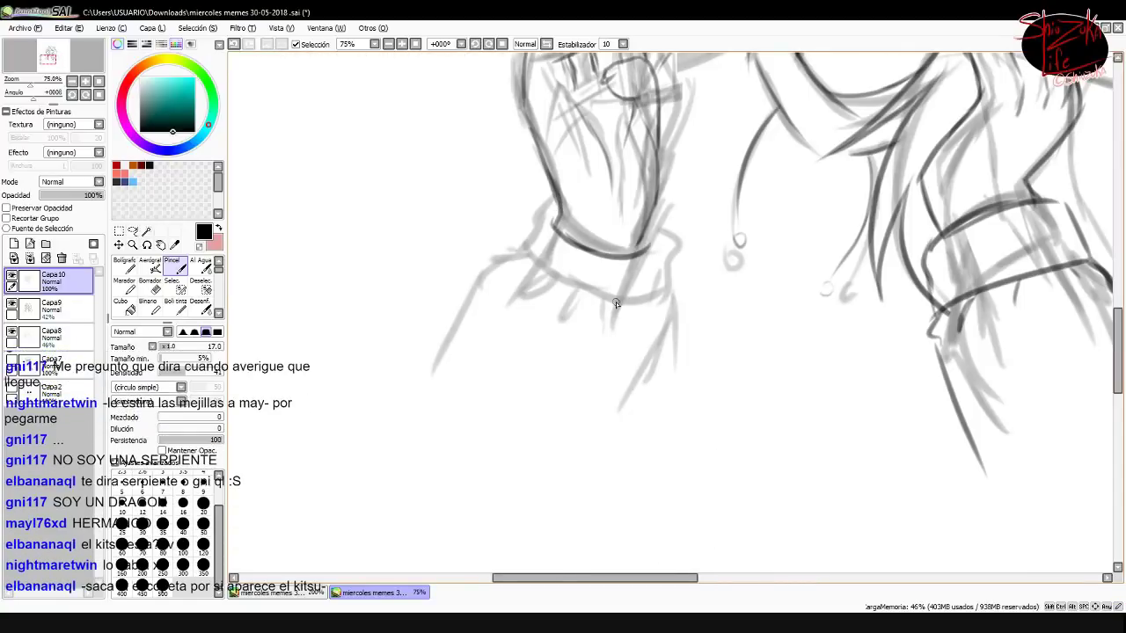
scroll(615, 302, down, 3)
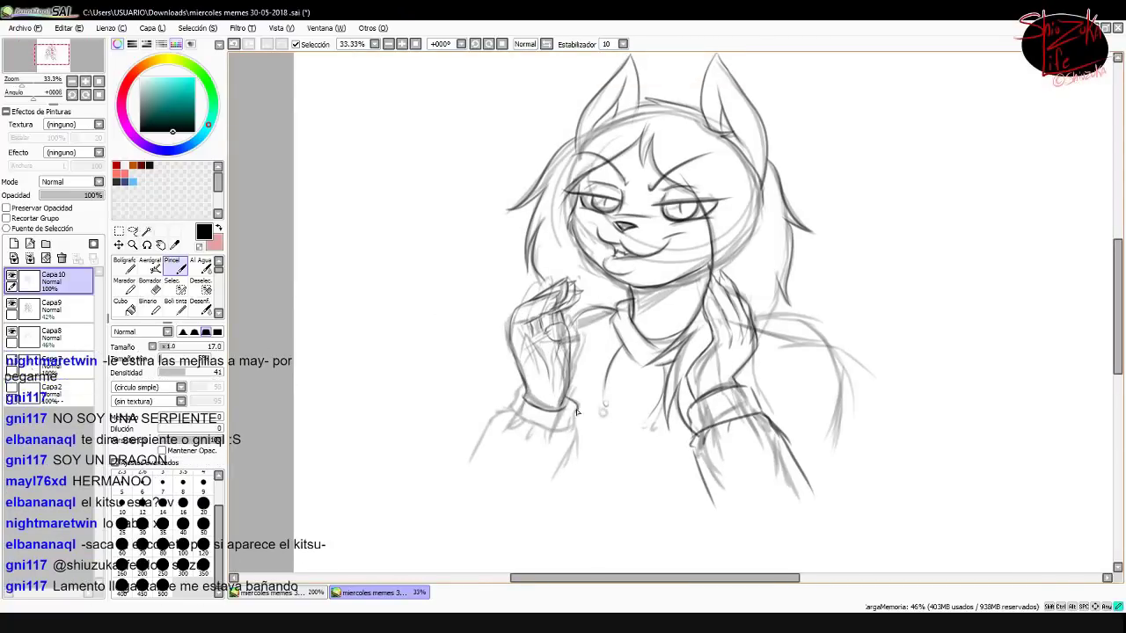
drag(525, 427, 533, 452)
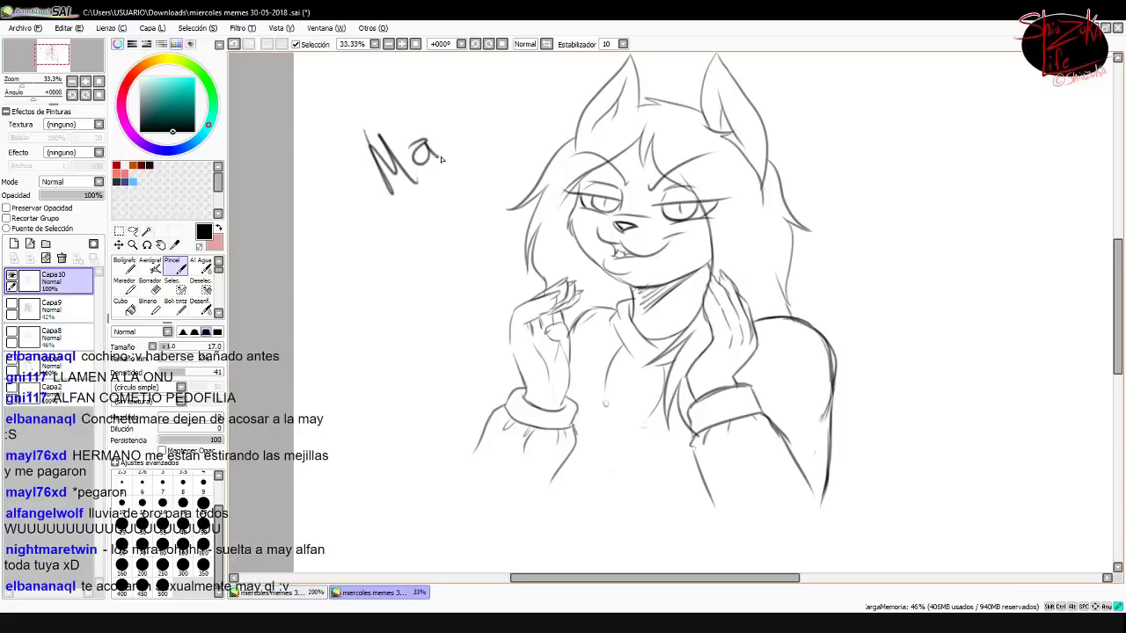
Hand-letter the character's name and 'Furros' diagonally beside the finished drawing, separated by a slanted line
drag(413, 176, 510, 299)
scroll(1118, 306, up, 3)
scroll(1118, 306, down, 4)
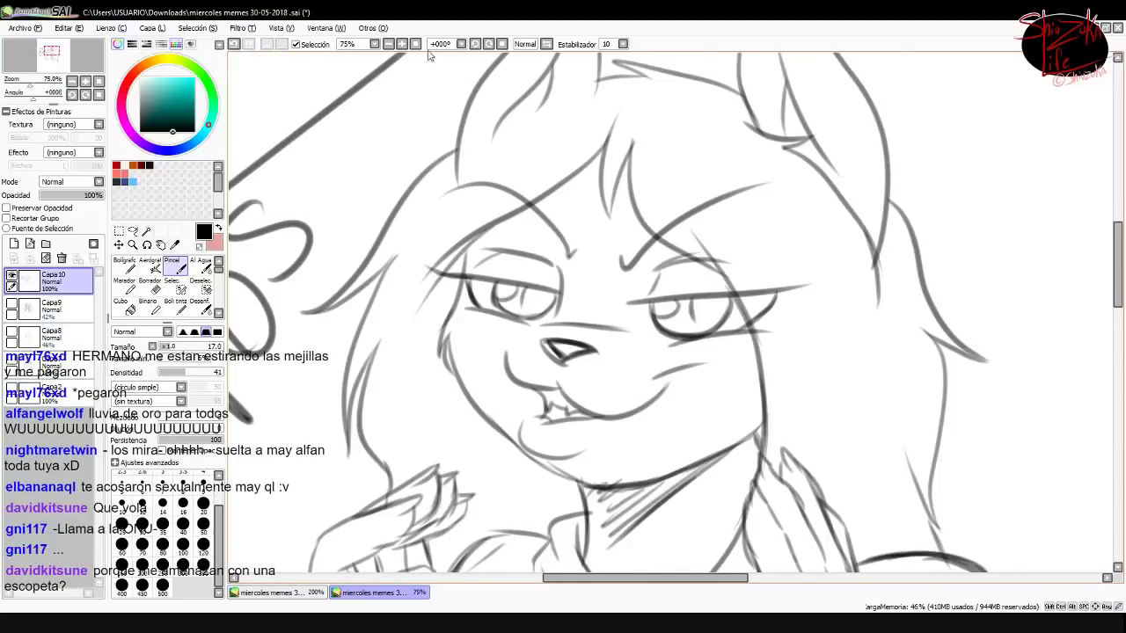
scroll(723, 380, up, 1)
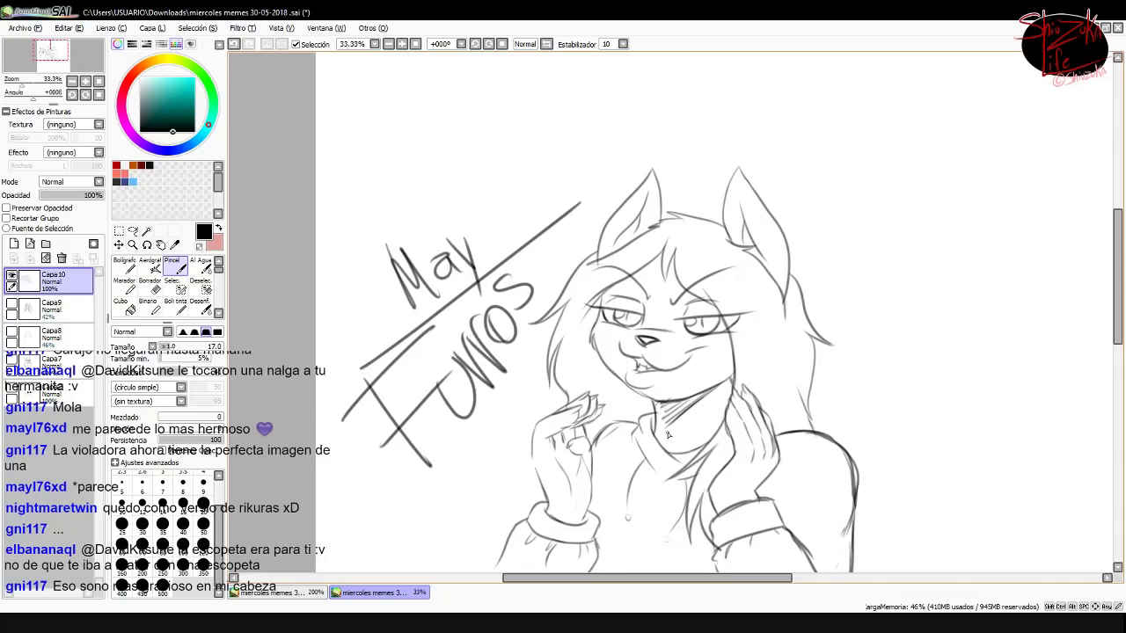
Rough out a new character's round head, muzzle, neck, shoulders and two raised arms on the empty layer
click(388, 44)
click(401, 44)
click(388, 44)
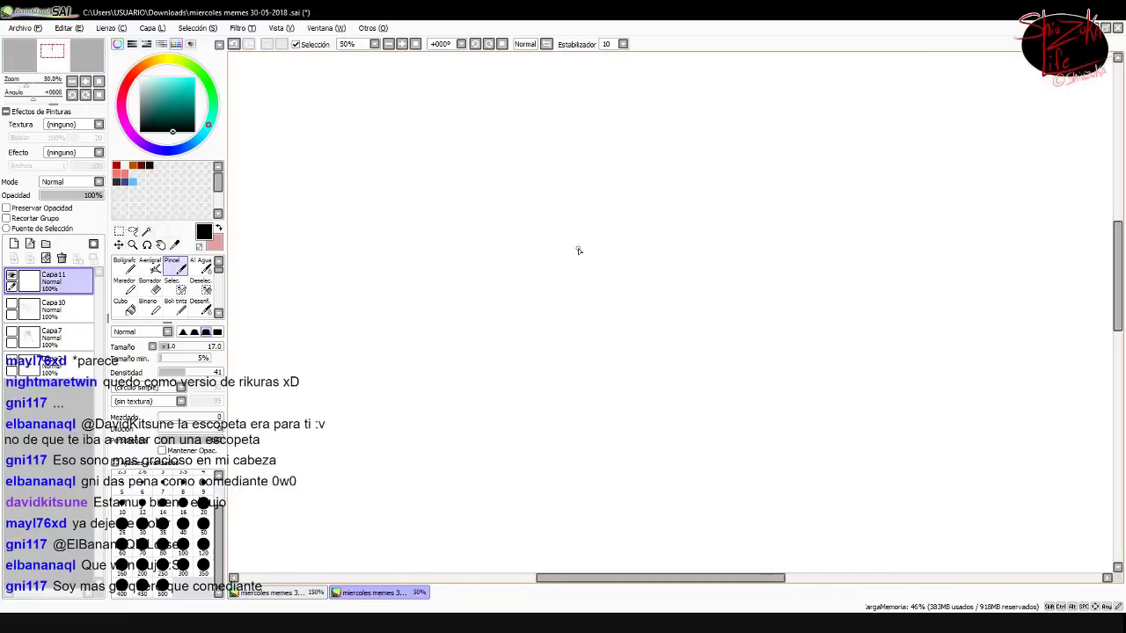
mouse_move(578, 251)
mouse_down()
mouse_move(615, 141)
mouse_move(528, 290)
mouse_move(598, 369)
mouse_move(713, 311)
mouse_up()
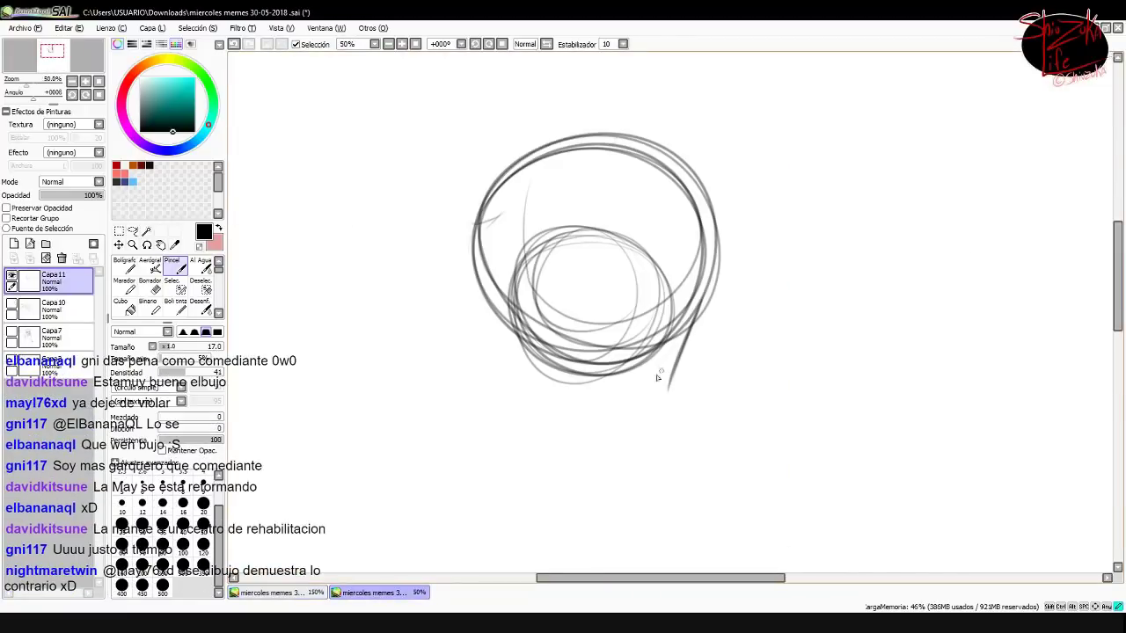
drag(673, 383, 800, 431)
drag(492, 347, 536, 395)
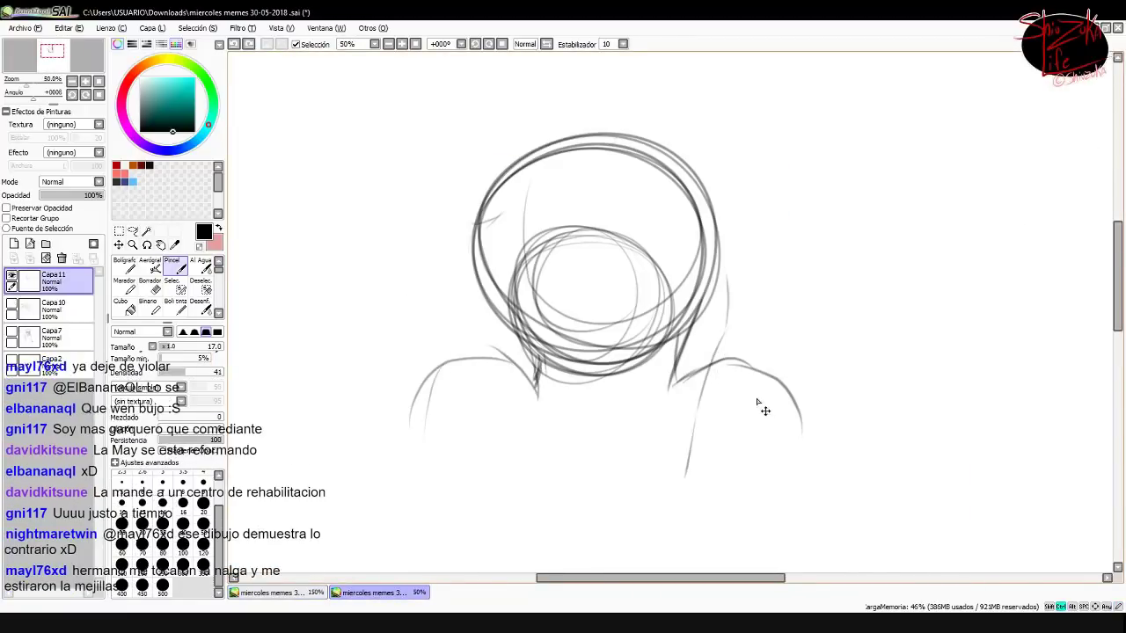
drag(791, 281, 789, 506)
mouse_move(400, 268)
mouse_down()
mouse_move(382, 492)
mouse_move(479, 395)
mouse_up()
Sketch tightly shut eyes, nostrils and a wide open, screaming mouth with jagged lower teeth on the new head
drag(611, 230, 668, 242)
drag(521, 242, 684, 203)
drag(598, 260, 609, 256)
mouse_move(529, 245)
mouse_down()
mouse_move(554, 264)
mouse_move(547, 334)
mouse_up()
drag(643, 273, 640, 327)
drag(550, 339, 634, 356)
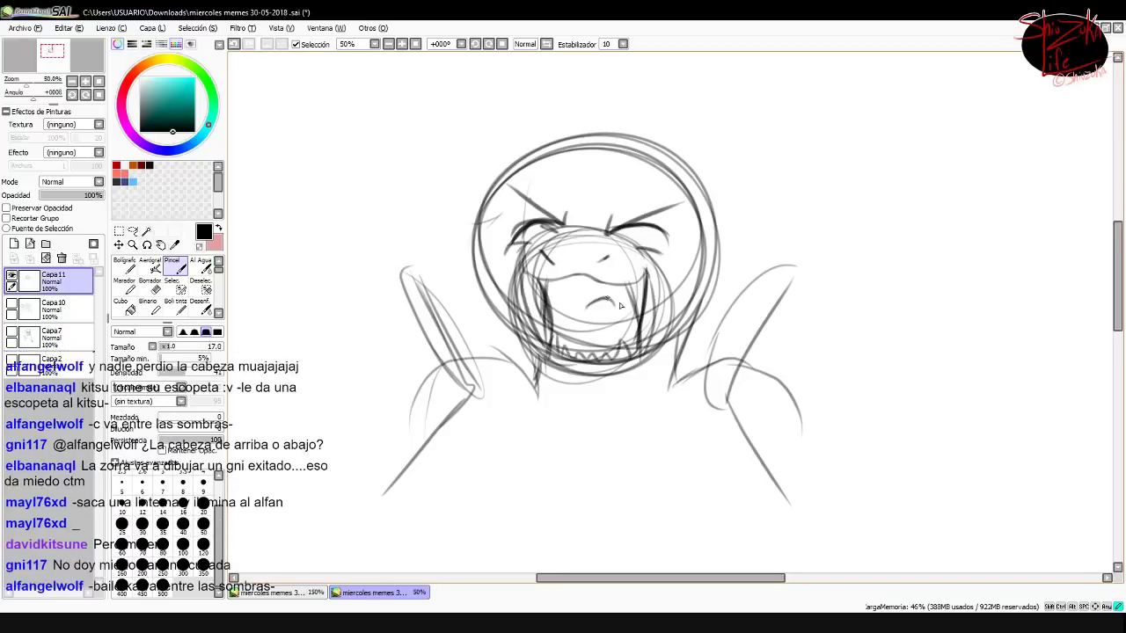
Add two pointed ears and long strokes extending sideways from the head, plus a line at the right-side shoulder
mouse_move(515, 160)
mouse_down()
mouse_move(580, 140)
mouse_move(677, 160)
mouse_up()
drag(677, 185, 825, 235)
drag(508, 163, 361, 237)
drag(673, 330, 730, 374)
Rework the furrowed brows and squeezed eye lines, and darken the sides of the head outline
mouse_move(616, 220)
mouse_down()
mouse_move(629, 231)
mouse_move(675, 215)
mouse_up()
drag(616, 231, 668, 235)
drag(488, 211, 567, 222)
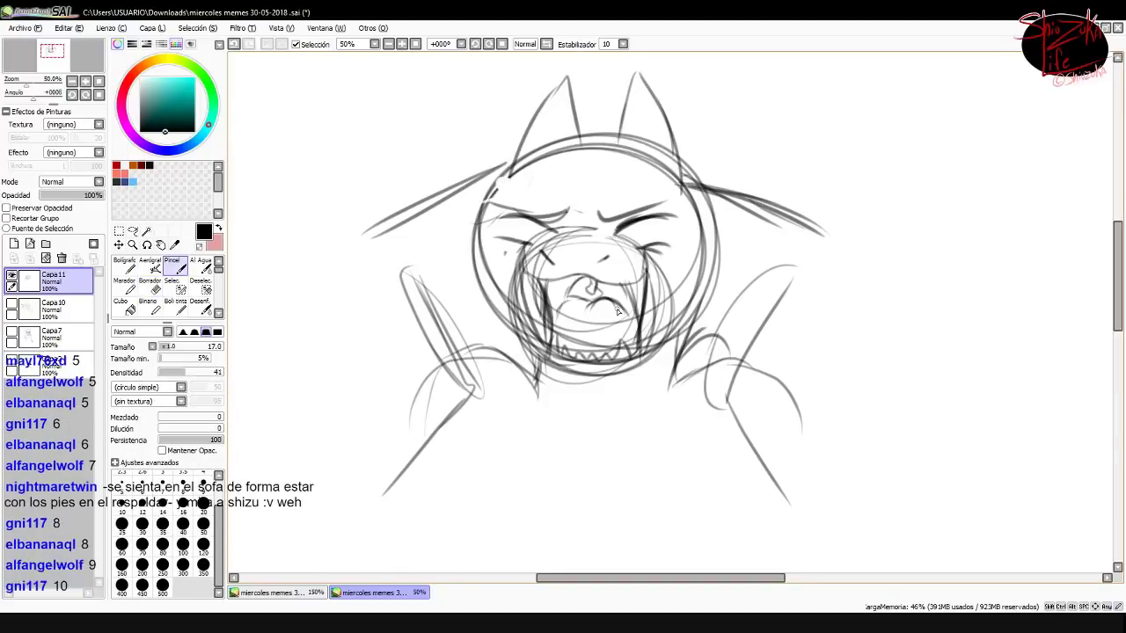
scroll(528, 220, up, 1)
scroll(460, 193, down, 1)
drag(669, 246, 510, 352)
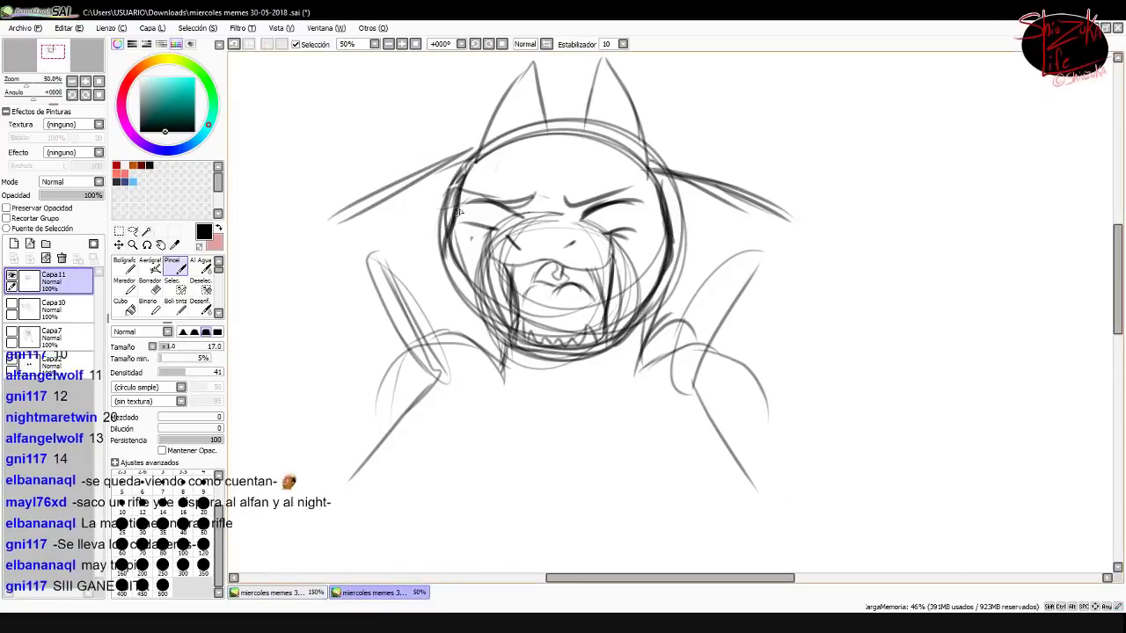
Darken the muzzle and extend the sideways strokes into two long, drooping ears on either side of the head
drag(492, 211, 448, 316)
drag(501, 255, 613, 249)
drag(658, 168, 807, 231)
drag(800, 253, 670, 260)
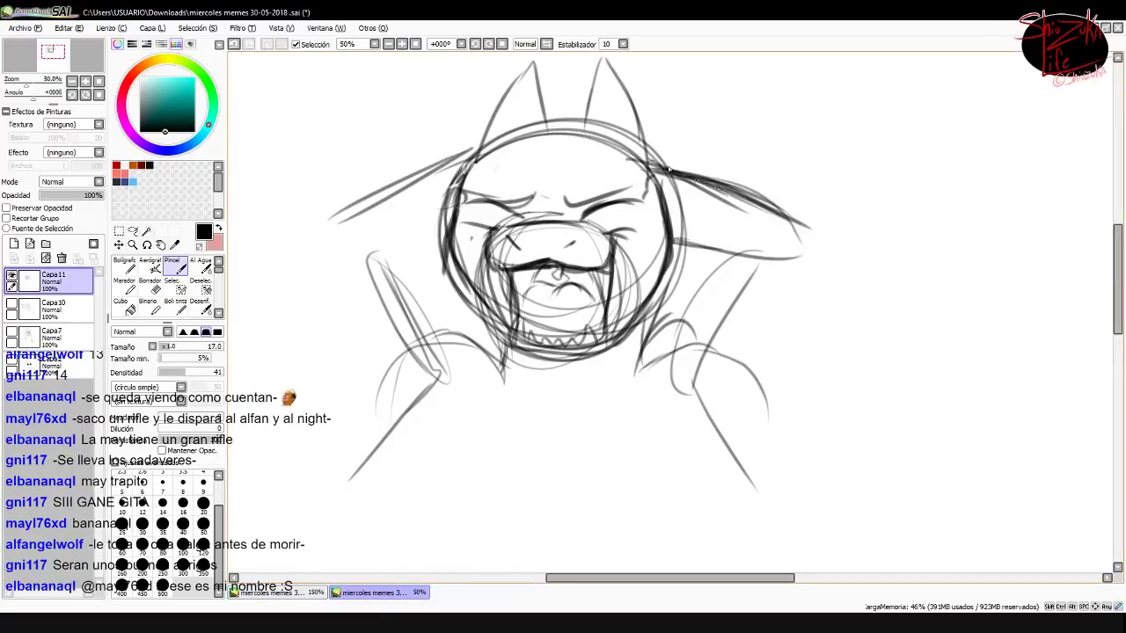
drag(475, 157, 319, 224)
drag(323, 227, 435, 231)
drag(640, 301, 804, 230)
mouse_move(472, 214)
mouse_down()
mouse_move(340, 264)
mouse_move(475, 303)
mouse_move(394, 257)
mouse_up()
drag(325, 209, 456, 268)
Sketch both raised hands with fingers, the bent forearms, the pointed neck line and the sides of the torso
drag(665, 406, 705, 489)
drag(369, 264, 413, 387)
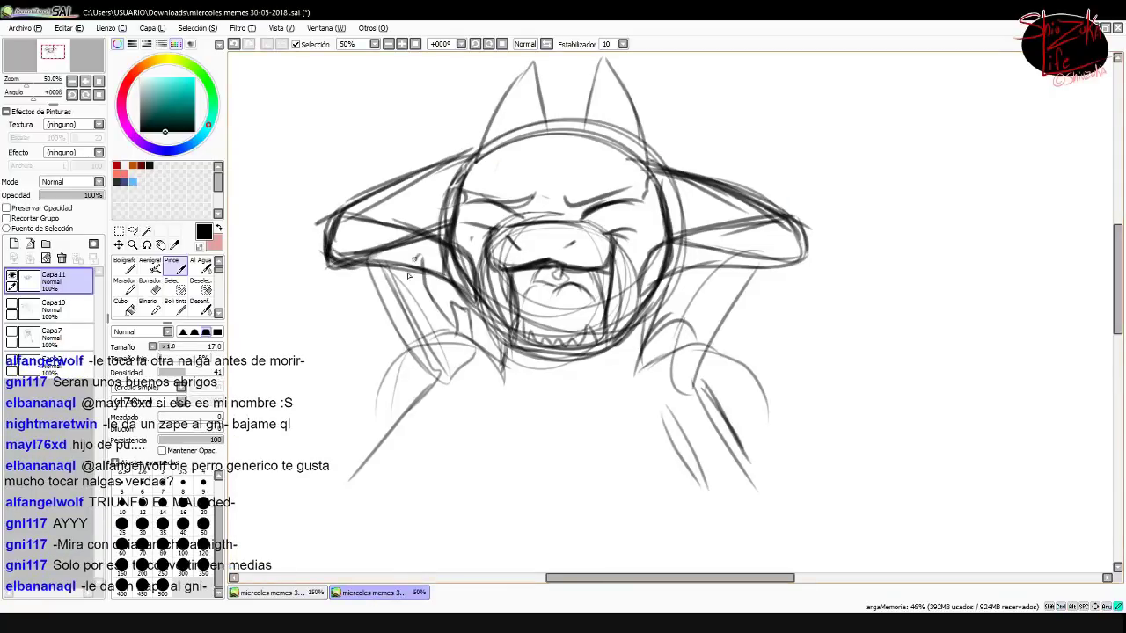
drag(475, 328, 378, 438)
drag(697, 251, 752, 378)
drag(655, 244, 675, 407)
drag(703, 323, 783, 493)
drag(475, 380, 398, 493)
drag(633, 327, 501, 413)
drag(435, 420, 300, 551)
drag(669, 427, 750, 549)
Lower the sketch layer's opacity to 45% and add a new layer above it for the outline
click(66, 194)
click(13, 244)
key(ctrl+plus)
Outline the tightly shut eyes, frowning brow lines, nostrils and the muzzle's upper and lower edges
drag(656, 211, 844, 430)
mouse_move(462, 323)
mouse_down()
mouse_move(540, 350)
mouse_move(695, 354)
mouse_up()
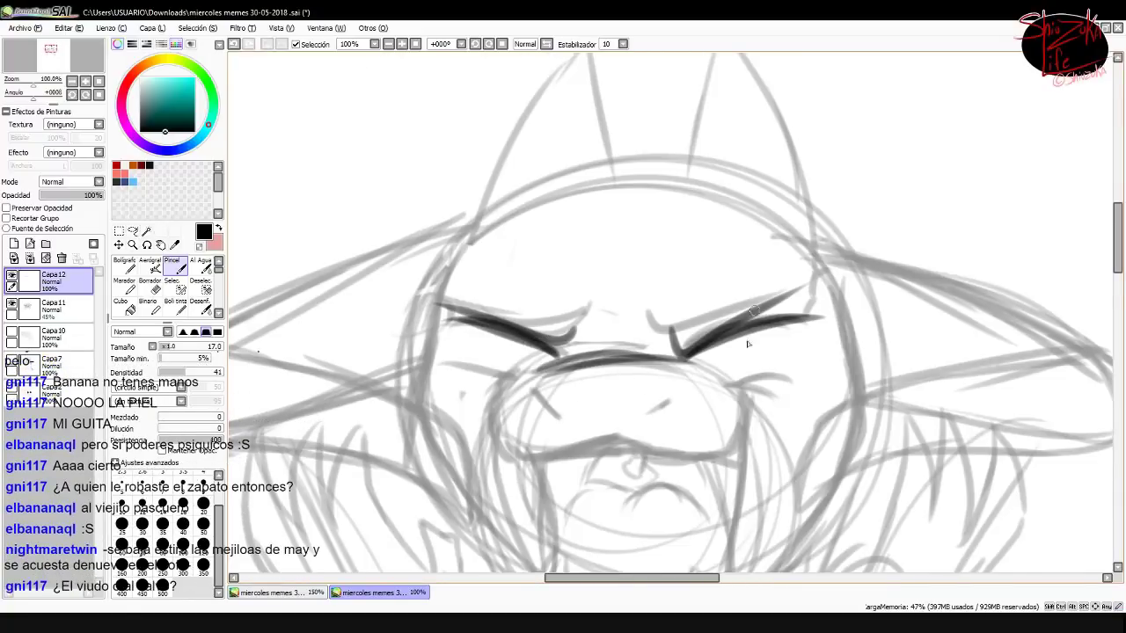
drag(538, 390, 570, 414)
drag(569, 456, 752, 387)
scroll(752, 387, down, 3)
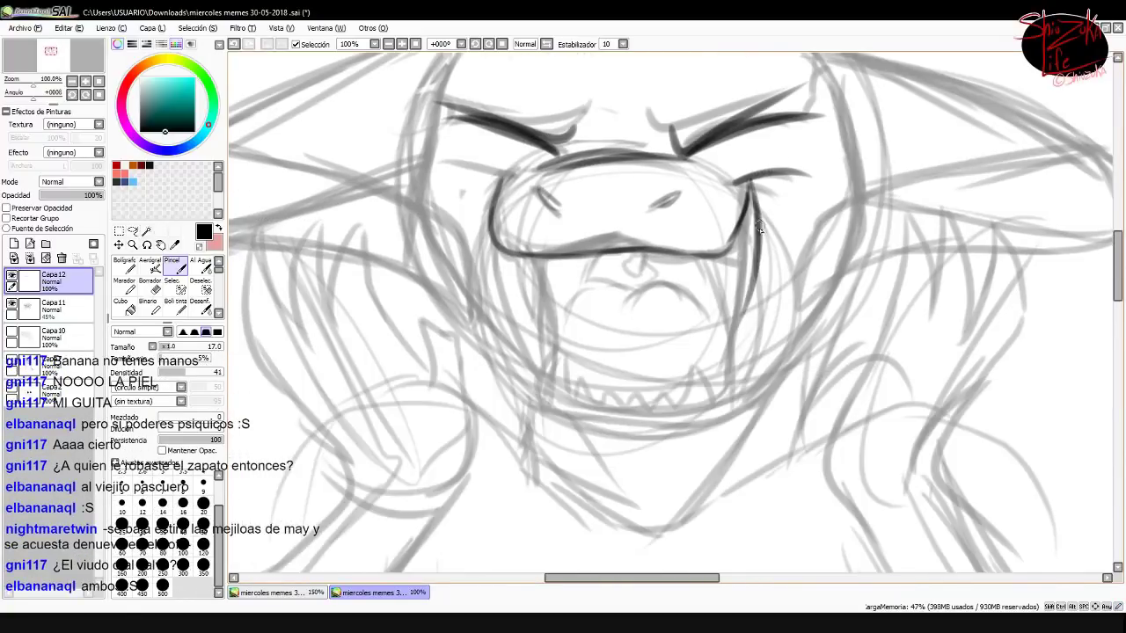
Outline the sides of the wide open mouth and its row of pointed lower teeth
drag(739, 198, 717, 427)
mouse_move(540, 259)
mouse_down()
mouse_move(545, 420)
mouse_move(591, 398)
mouse_up()
drag(695, 374, 708, 404)
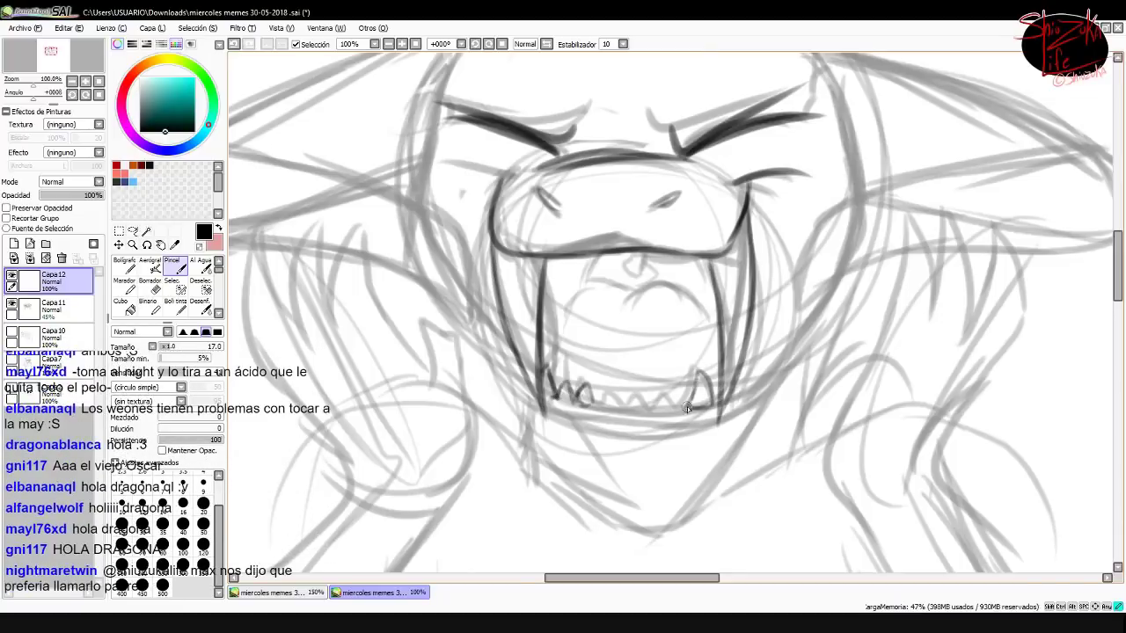
drag(598, 402, 659, 407)
Outline the tongue, uvula and jagged inner mouth edge, and shade the back of the throat dark
drag(567, 303, 626, 324)
mouse_move(626, 303)
mouse_down()
mouse_move(695, 321)
mouse_move(708, 380)
mouse_up()
drag(554, 345, 553, 389)
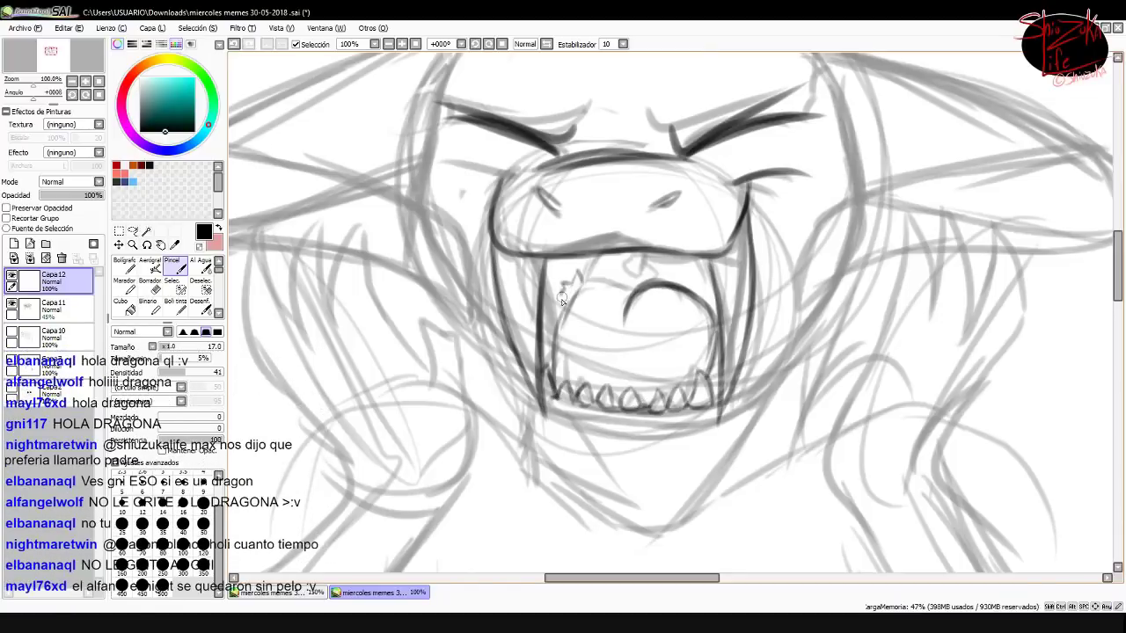
drag(568, 283, 556, 350)
drag(699, 274, 708, 299)
drag(638, 255, 626, 274)
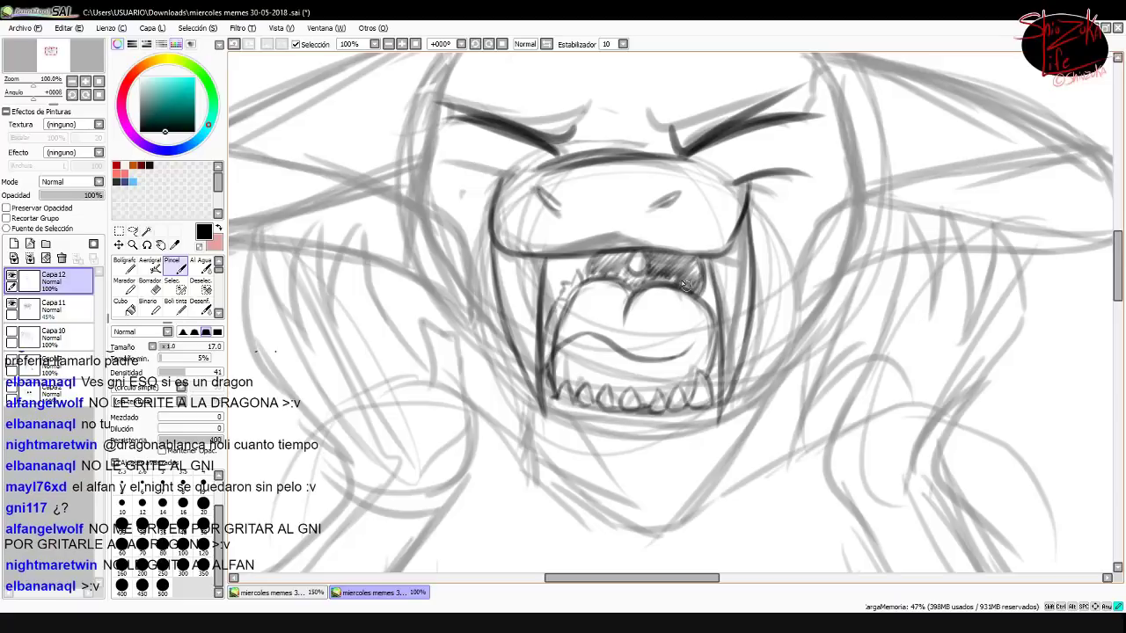
Outline the lower jaw and the inner and lower edges of the right-side drooping ear
drag(605, 430, 716, 420)
drag(796, 242, 884, 181)
drag(792, 334, 879, 228)
drag(831, 216, 1064, 146)
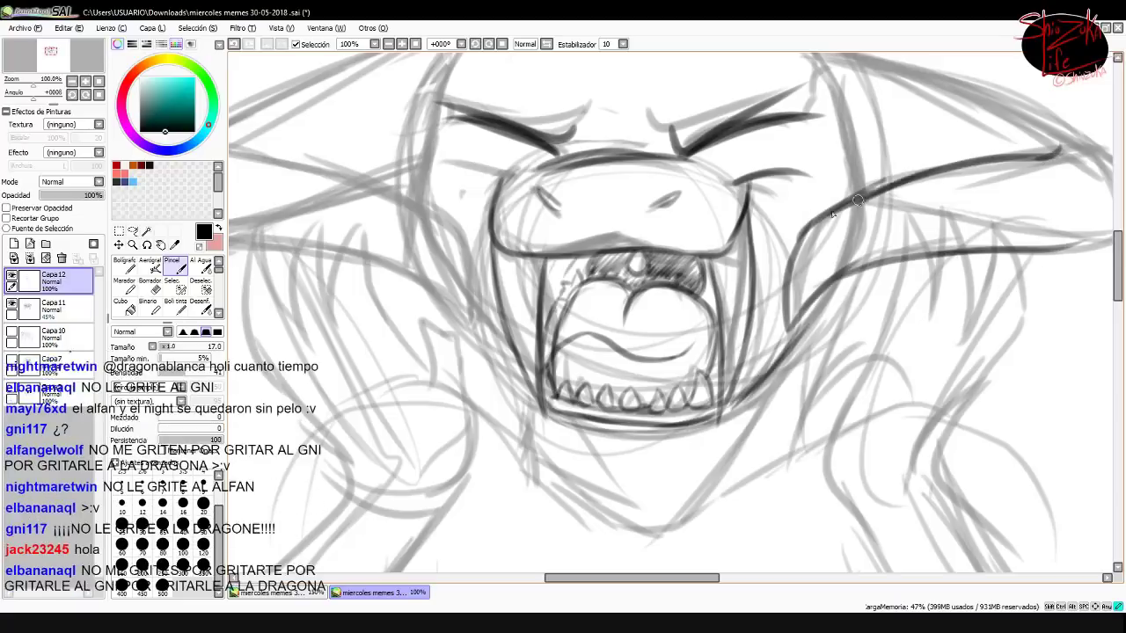
Outline the top and sides of the head and complete both long drooping ears
scroll(460, 372, up, 5)
drag(512, 350, 473, 373)
mouse_move(469, 216)
mouse_down()
mouse_move(641, 158)
mouse_move(822, 255)
mouse_up()
drag(814, 251, 862, 332)
drag(471, 218, 435, 303)
drag(848, 299, 862, 383)
drag(475, 216, 677, 225)
drag(677, 206, 373, 392)
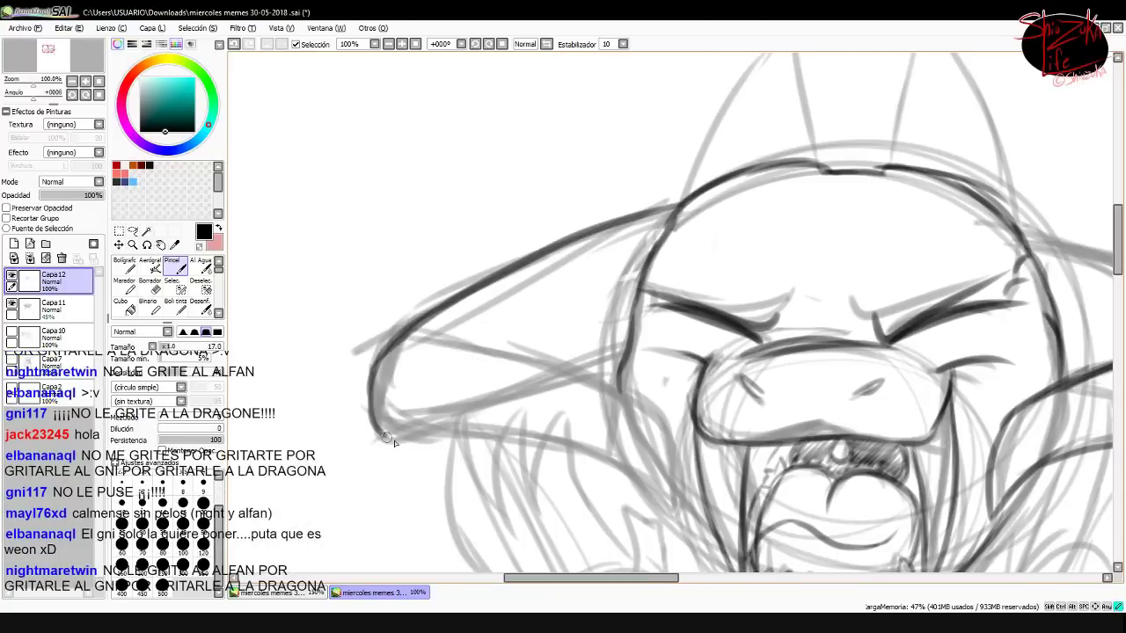
drag(579, 378, 385, 373)
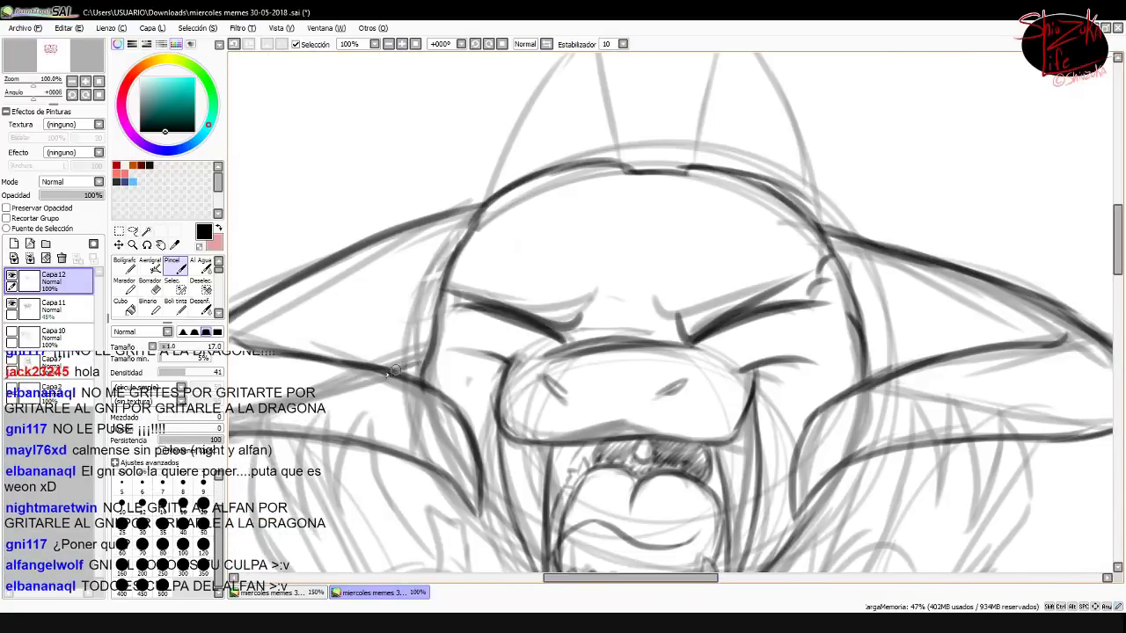
Outline the pointed shapes on top of the head and the V-shaped neck line below the jaw
scroll(386, 373, down, 2)
drag(439, 162, 443, 82)
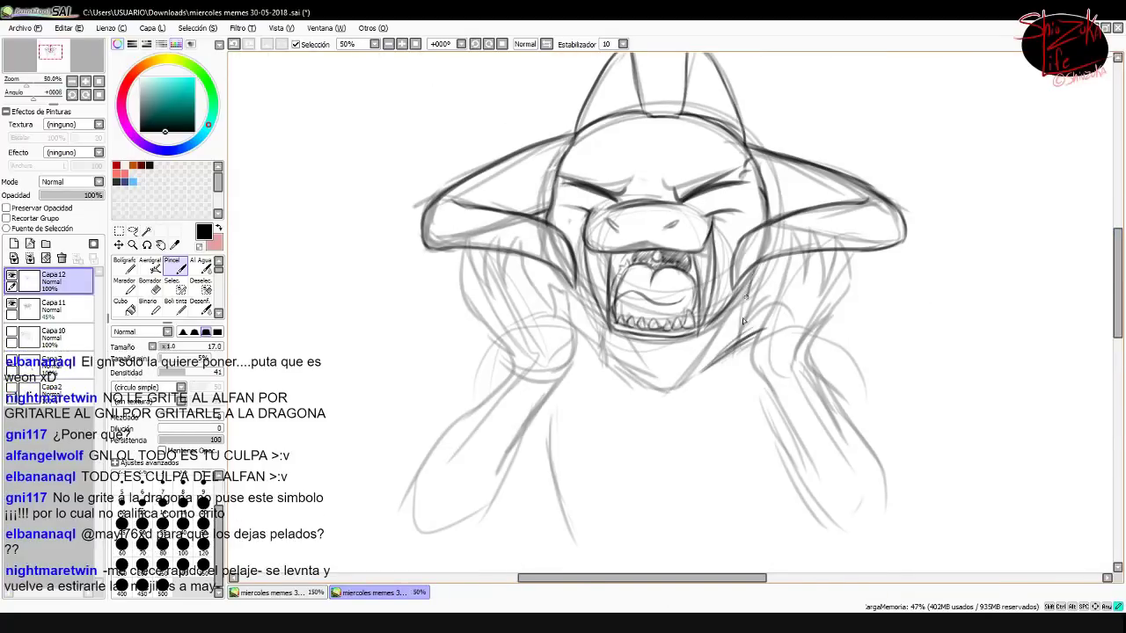
mouse_move(576, 283)
mouse_down()
mouse_move(603, 339)
mouse_move(679, 389)
mouse_up()
drag(727, 305, 679, 378)
drag(619, 330, 644, 357)
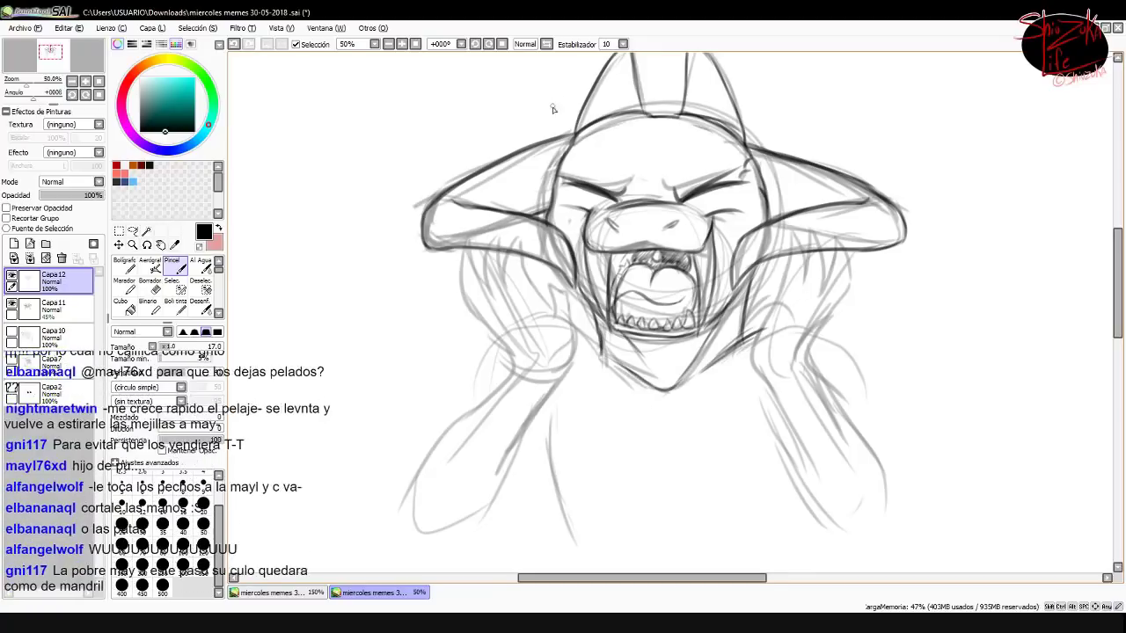
Add small crossed emphasis marks above both drooping ears
drag(526, 126, 552, 99)
drag(530, 104, 547, 122)
drag(798, 120, 827, 143)
drag(802, 139, 818, 122)
Outline the left-side raised hand and forearm, the adjoining torso edge and the small chest and belly marks
drag(528, 237, 510, 290)
mouse_move(531, 243)
mouse_down()
mouse_move(521, 274)
mouse_move(477, 255)
mouse_up()
mouse_move(490, 299)
mouse_down()
mouse_move(537, 345)
mouse_move(522, 454)
mouse_move(458, 507)
mouse_up()
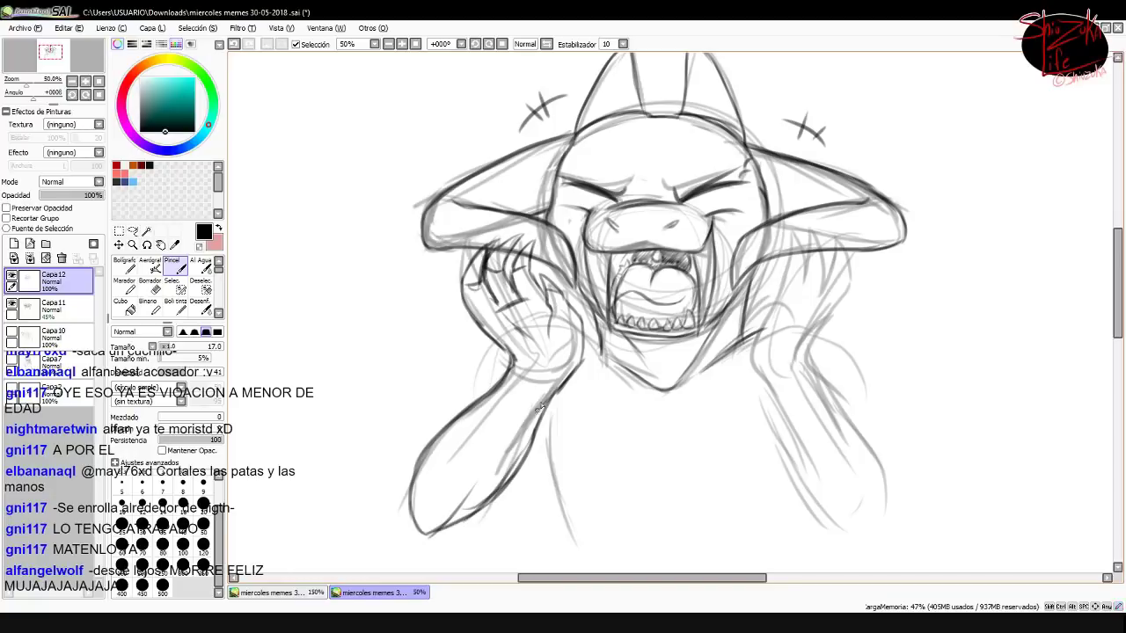
drag(555, 405, 587, 567)
drag(637, 520, 649, 512)
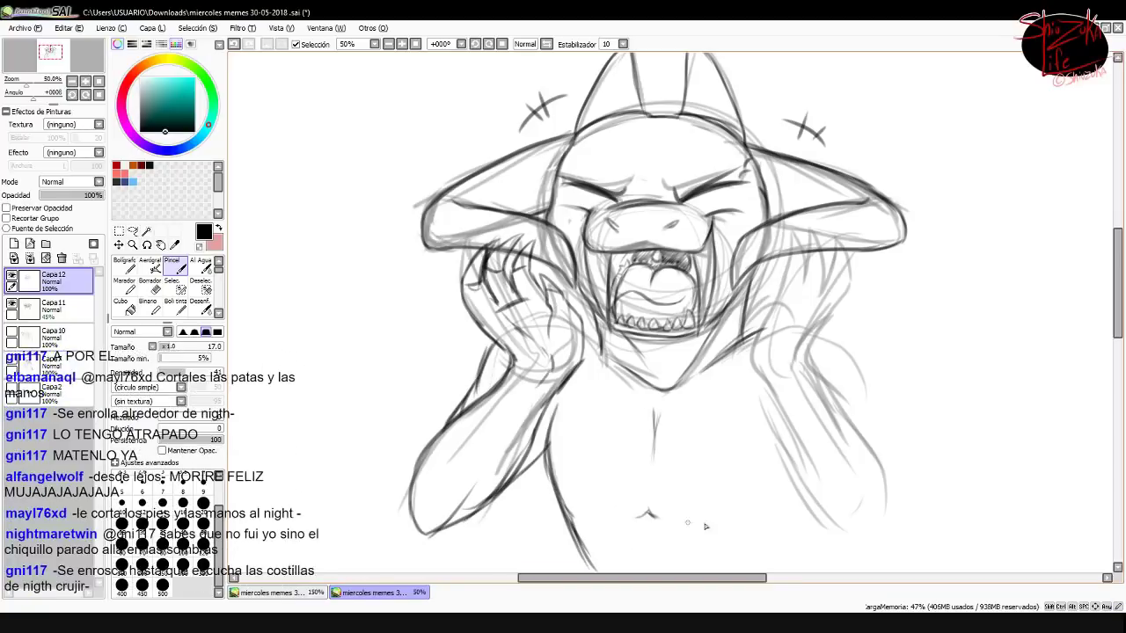
Outline the right-side shoulder, the clawed hand held against the face and its forearm
drag(810, 334, 867, 413)
mouse_move(779, 228)
mouse_down()
mouse_move(807, 285)
mouse_move(804, 369)
mouse_up()
drag(788, 255, 810, 270)
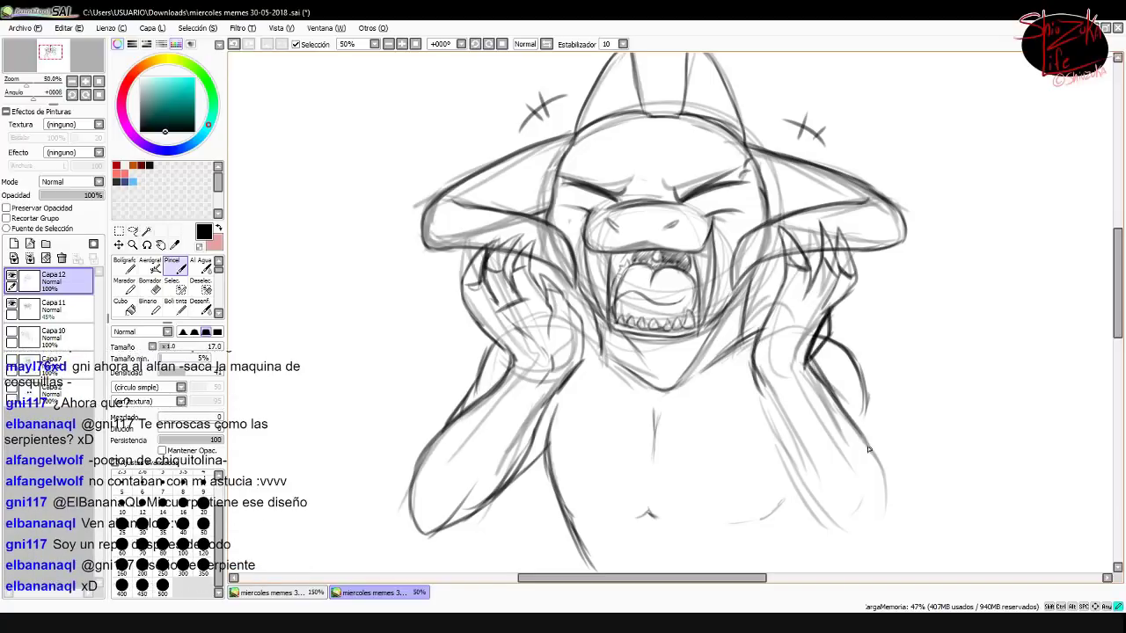
drag(762, 370, 805, 514)
drag(813, 370, 888, 501)
Finish the right-side arm outline and draw curved bands across the chest and belly
scroll(840, 449, down, 3)
drag(823, 282, 905, 439)
drag(603, 250, 735, 230)
drag(591, 274, 755, 268)
drag(563, 339, 791, 333)
drag(580, 431, 802, 426)
drag(602, 482, 816, 492)
Add exclamation marks above the head, letter the character's name beside it and hide the sketch layer
drag(880, 422, 870, 446)
scroll(871, 446, down, 1)
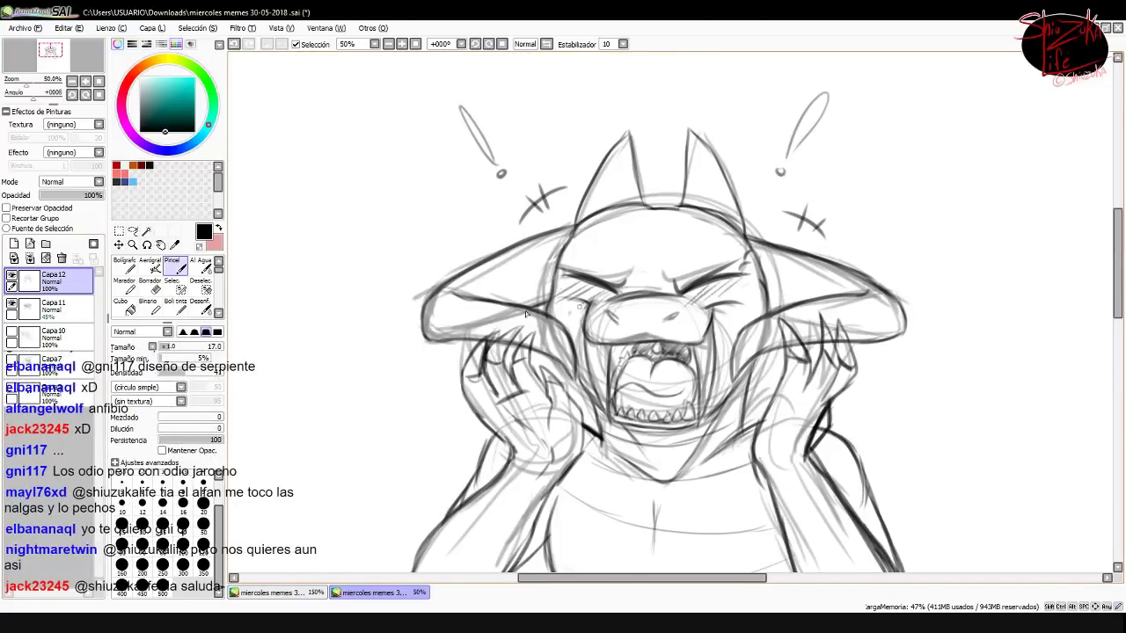
scroll(720, 360, down, 1)
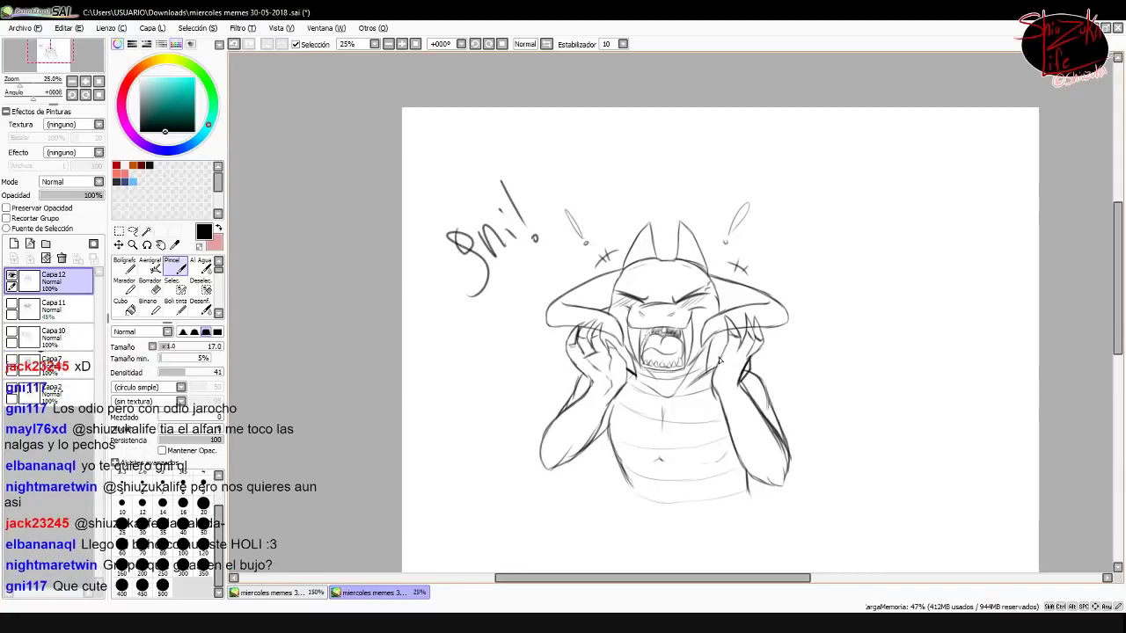
scroll(737, 359, down, 1)
scroll(862, 452, up, 2)
scroll(862, 452, down, 1)
Check the reference document and rough out the next character's round head and two tall ears on a new layer
key(ctrl+Tab)
scroll(591, 360, down, 4)
scroll(591, 360, up, 5)
key(ctrl+Tab)
scroll(507, 224, up, 1)
mouse_move(668, 211)
mouse_down()
mouse_move(780, 369)
mouse_move(516, 132)
mouse_up()
drag(576, 77, 587, 171)
drag(694, 79, 778, 264)
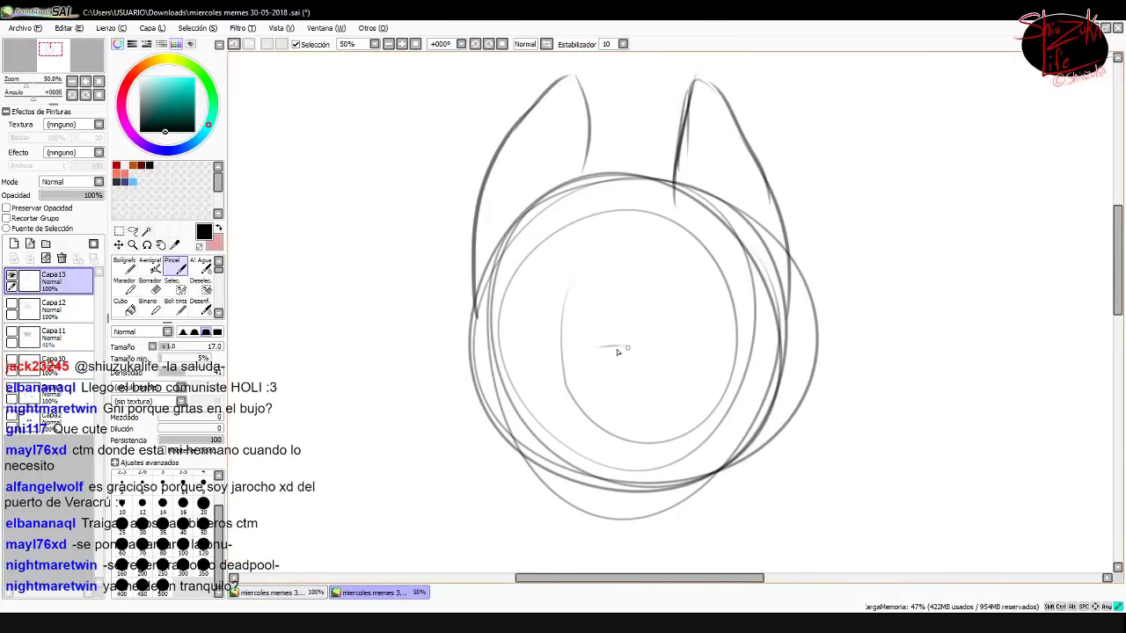
Sketch the nose, a rounded muzzle and the two sides of the neck
drag(580, 360, 669, 361)
drag(493, 418, 506, 497)
drag(730, 475, 737, 538)
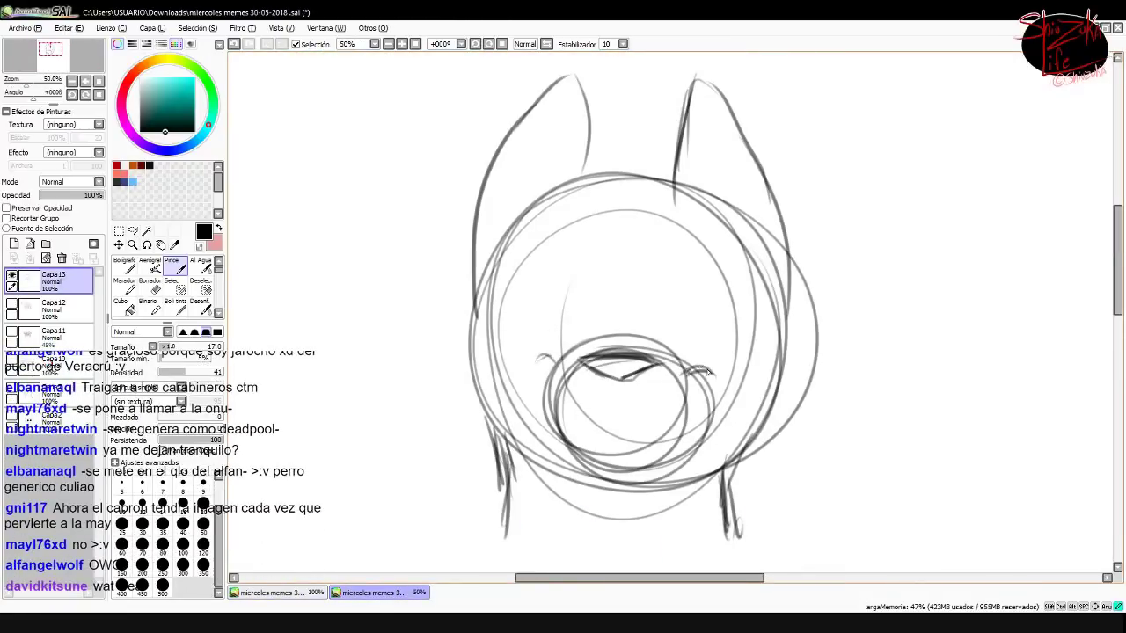
Sketch the raised cheeks, two oval eyes with lower lids, and the mouth line beneath the nose
drag(695, 369, 717, 381)
drag(550, 283, 551, 284)
drag(690, 280, 692, 281)
drag(618, 380, 618, 391)
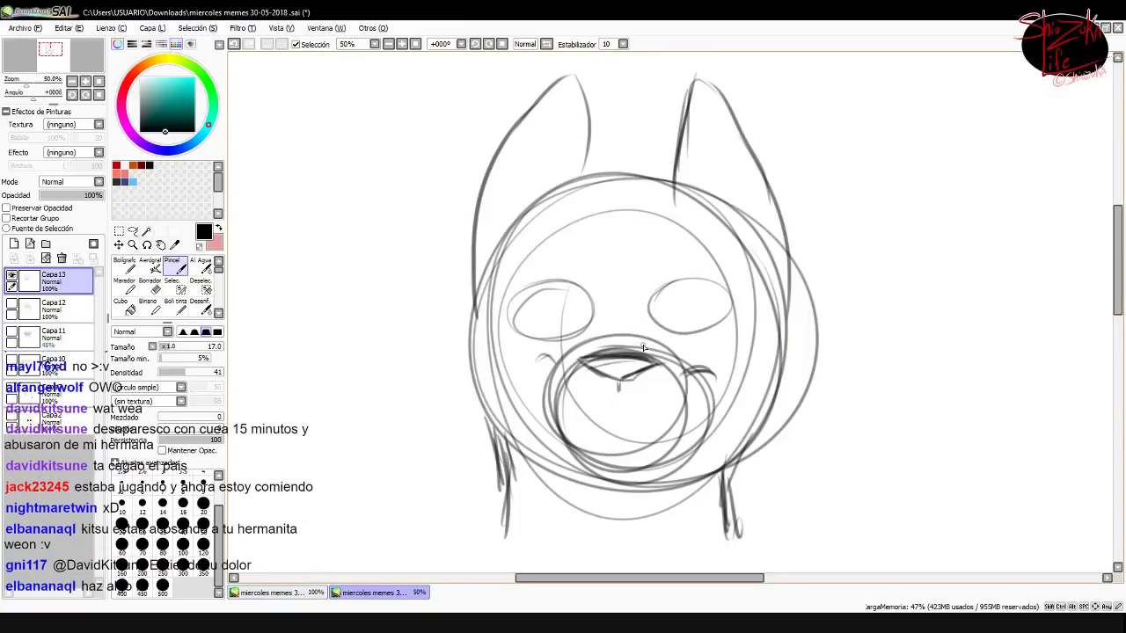
drag(552, 352, 525, 357)
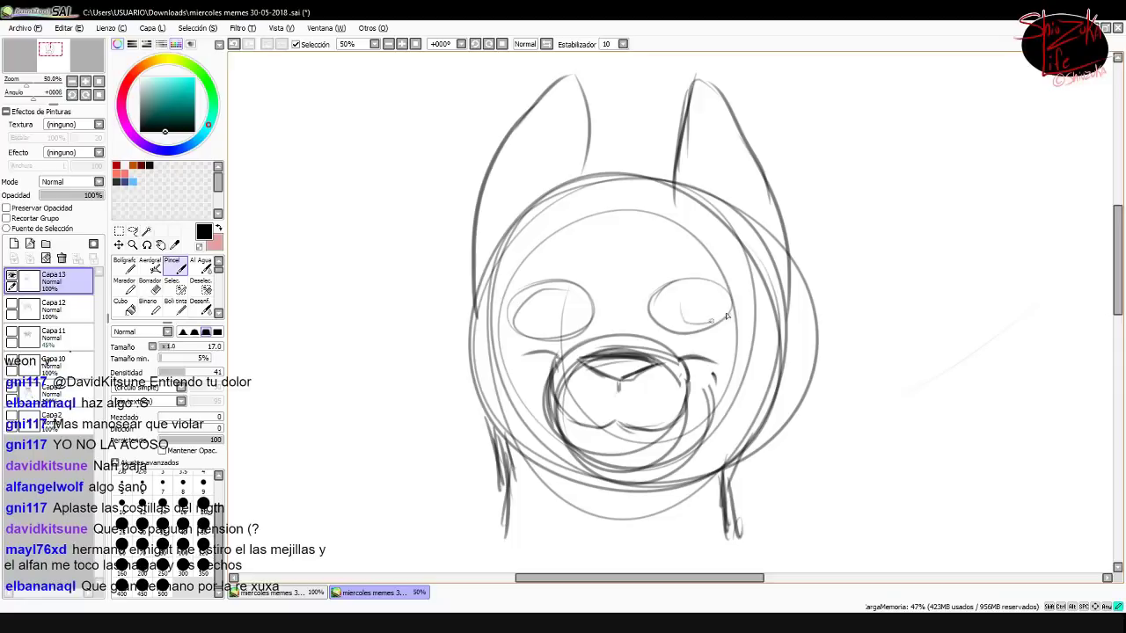
drag(657, 333, 661, 334)
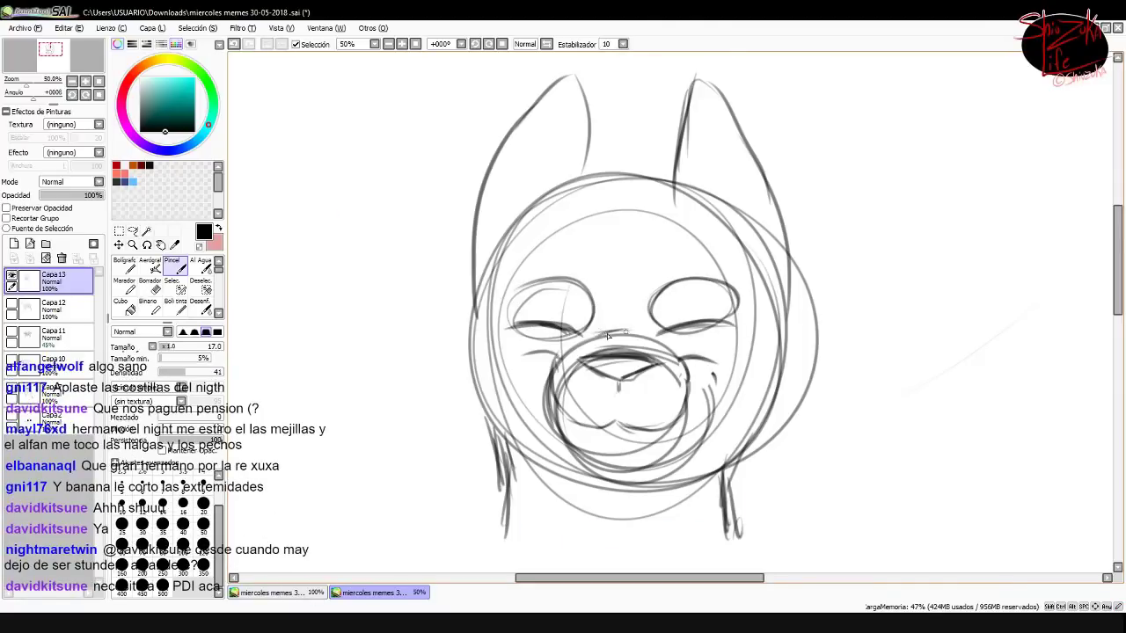
Erase the stray muzzle lines and redraw a split, smiling muzzle with firmer cheek corners
click(150, 284)
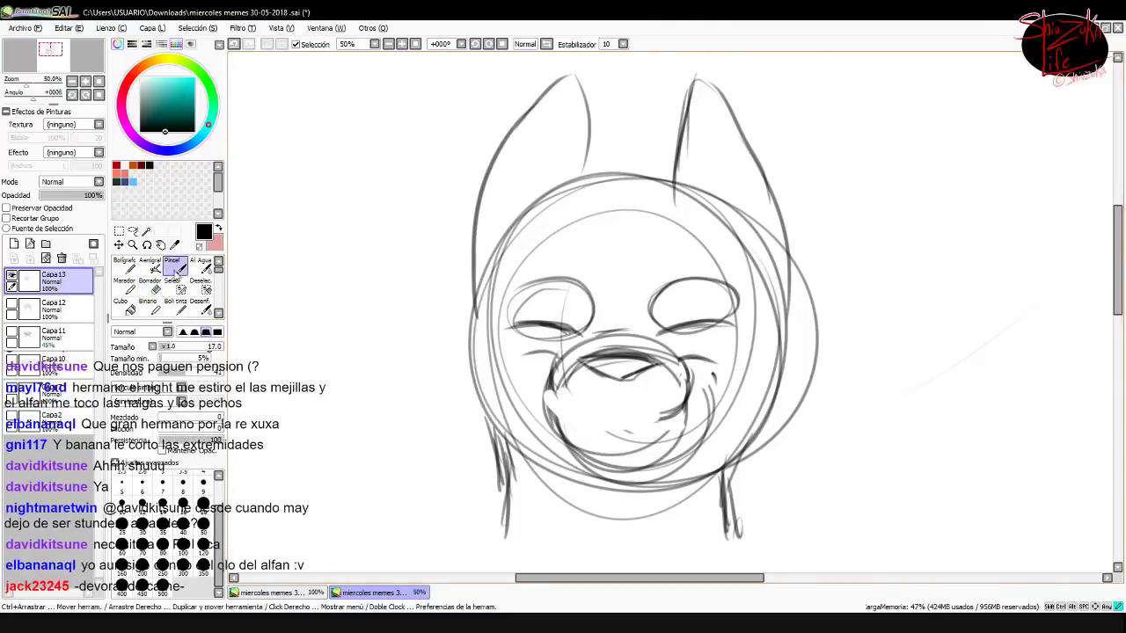
key(b)
drag(686, 387, 641, 424)
drag(547, 355, 544, 380)
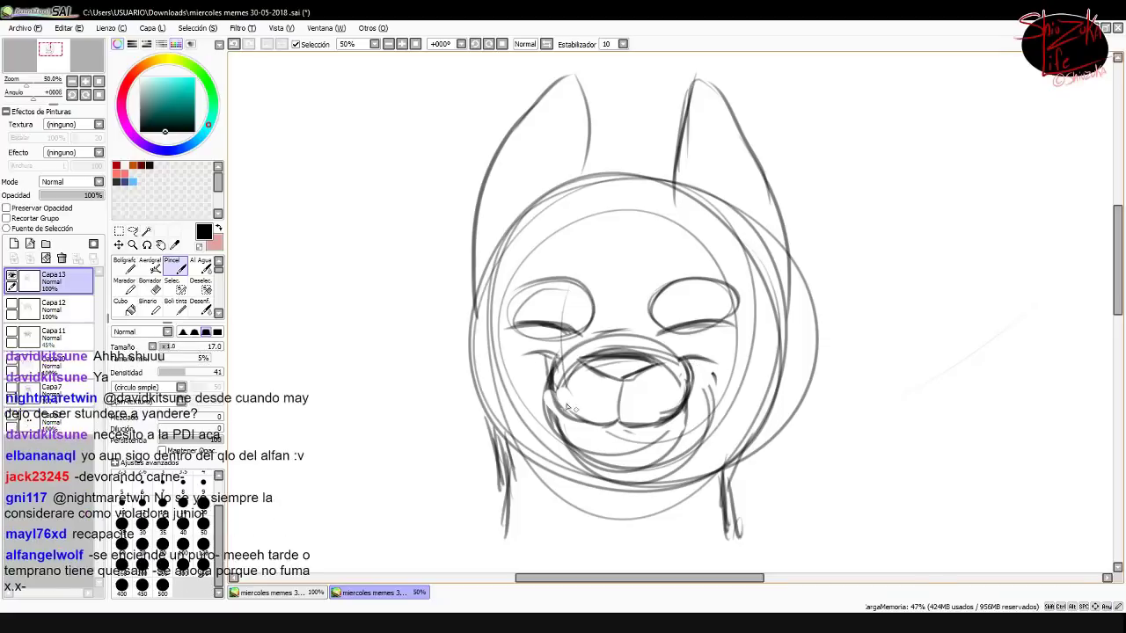
Add arched eyebrows, sketch the cheek and jaw contours and extend the neck lines
drag(651, 278, 727, 284)
drag(650, 279, 723, 264)
drag(517, 280, 588, 268)
drag(489, 308, 510, 482)
drag(783, 264, 757, 386)
drag(523, 413, 505, 495)
drag(744, 394, 738, 401)
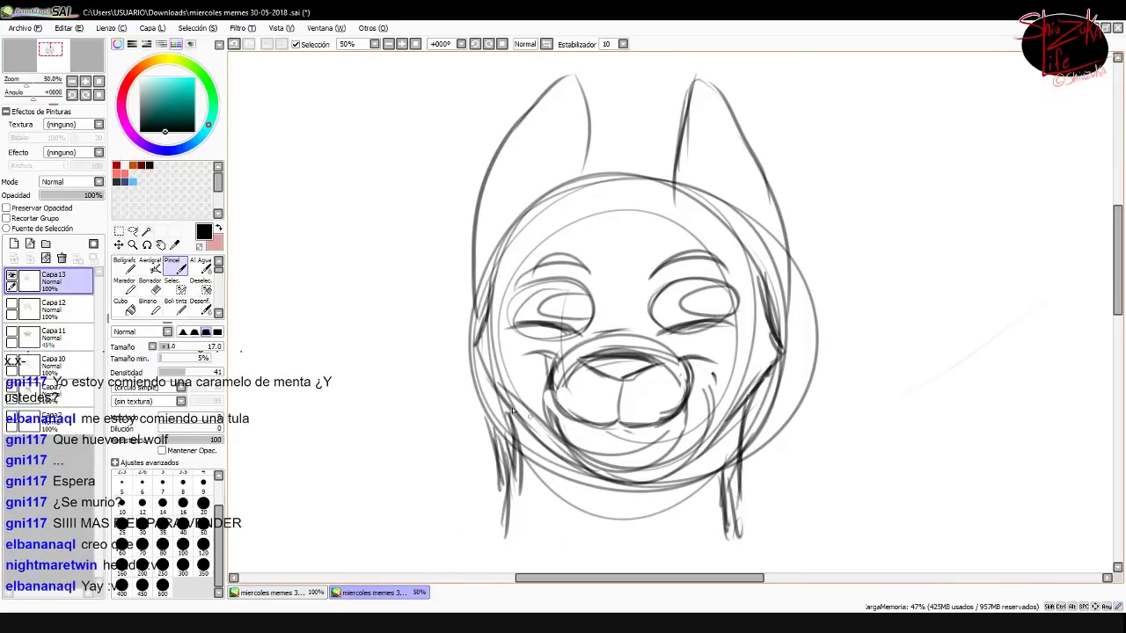
Check the hooded, blue-haired reference, fade the face sketch to 40% and outline the spiky hair on a new layer
click(273, 591)
scroll(778, 585, up, 5)
drag(777, 578, 607, 578)
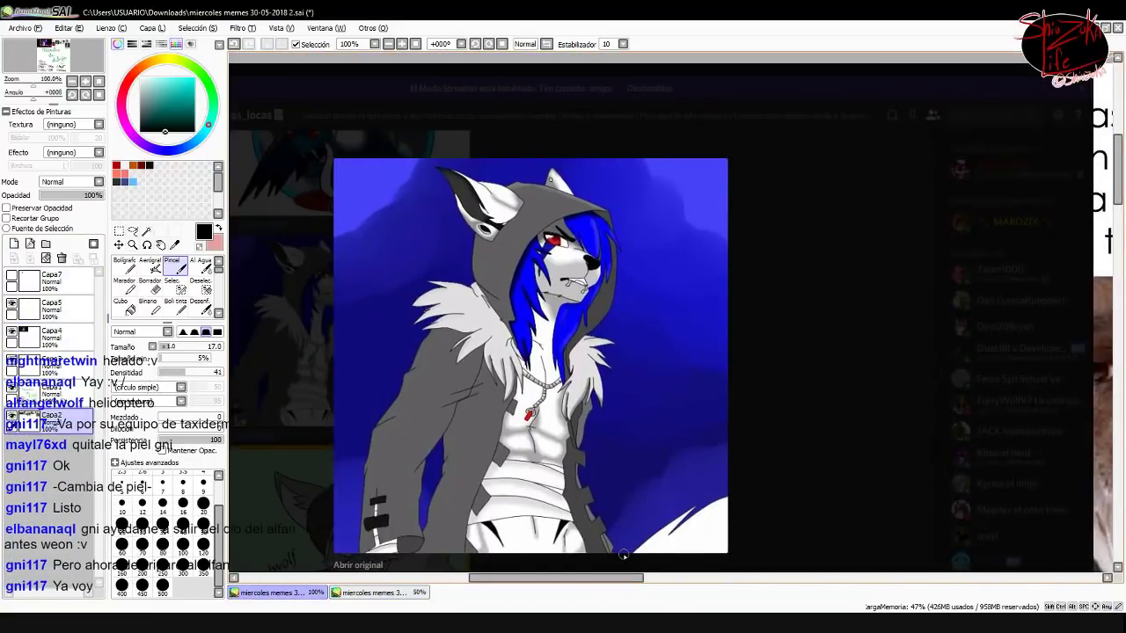
click(374, 592)
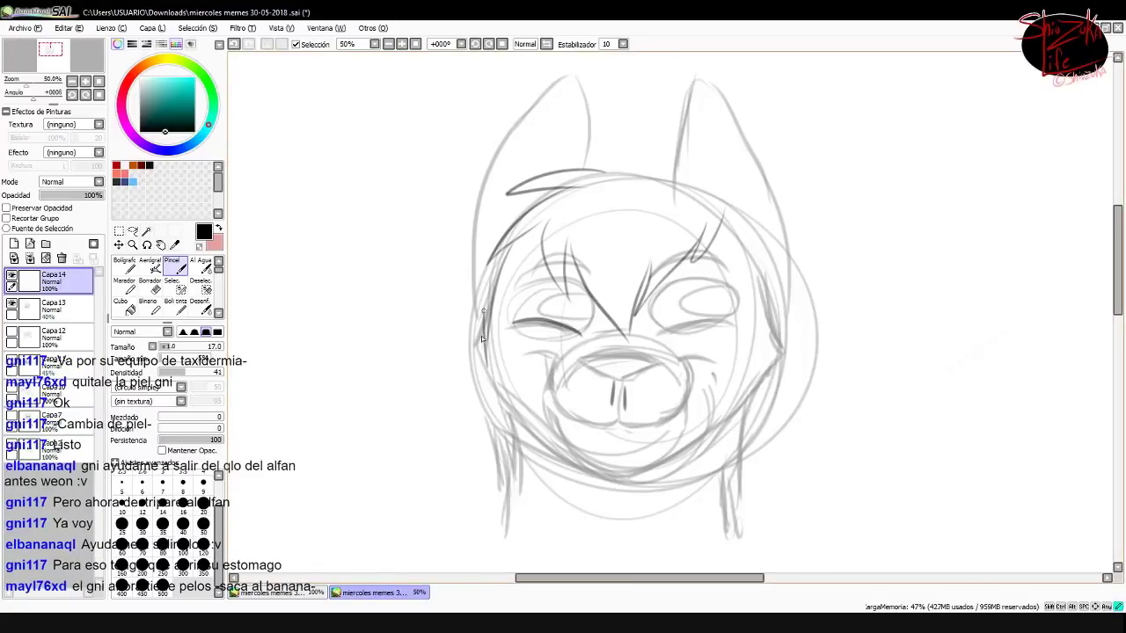
drag(440, 274, 489, 240)
click(273, 592)
click(385, 596)
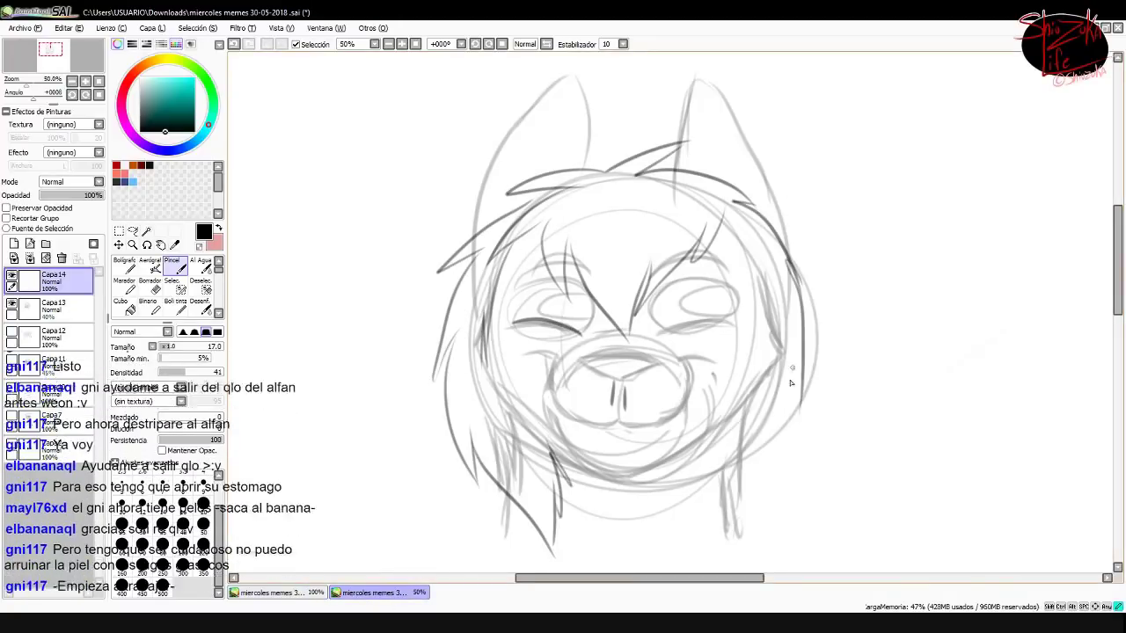
Outline the nose, the smiling muzzle with its cheek corners and the right-side eye
scroll(555, 390, up, 1)
drag(556, 390, 640, 394)
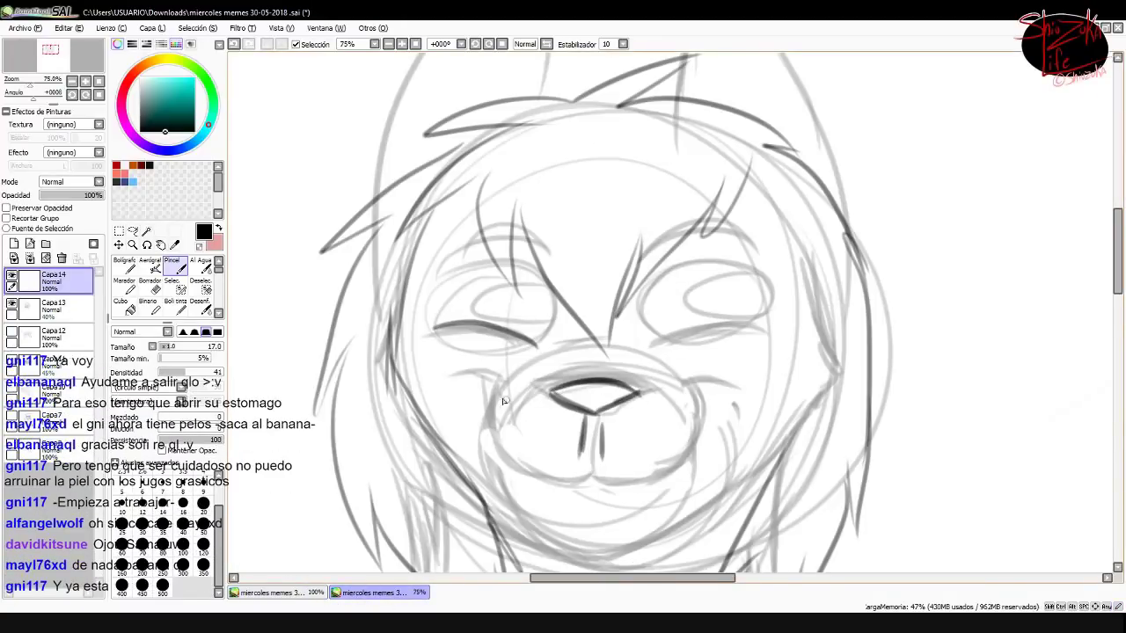
mouse_move(695, 420)
mouse_down()
mouse_move(691, 386)
mouse_move(494, 374)
mouse_move(776, 333)
mouse_up()
drag(639, 318, 772, 299)
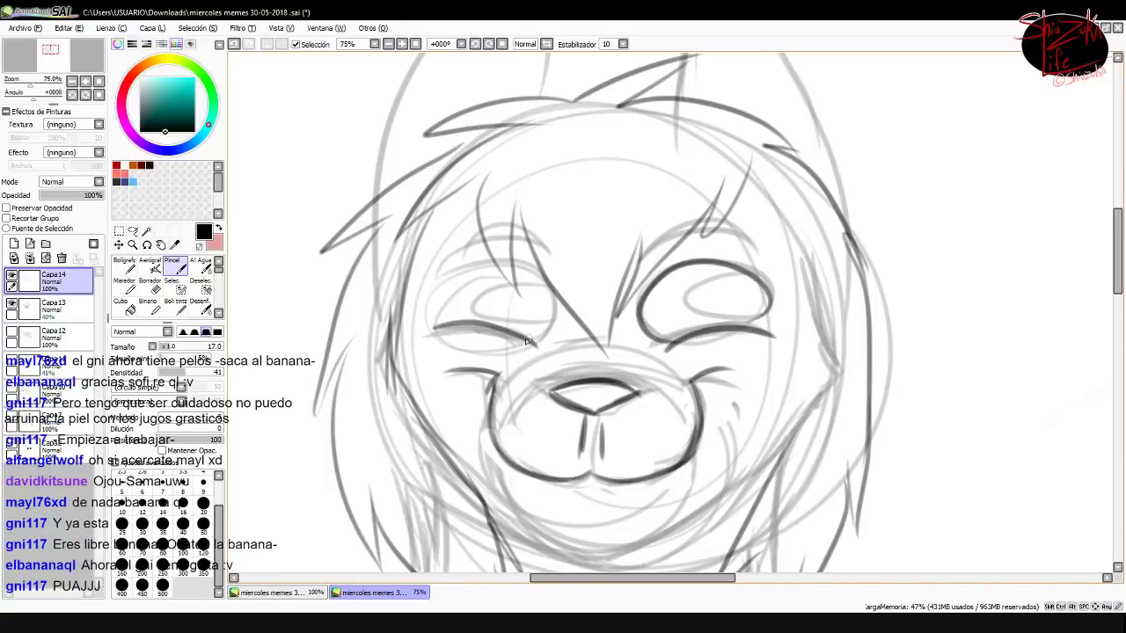
Outline the left-side eye, both irises and lower lids, and the two arched eyebrows
drag(521, 299, 567, 338)
drag(653, 343, 774, 327)
drag(435, 255, 546, 243)
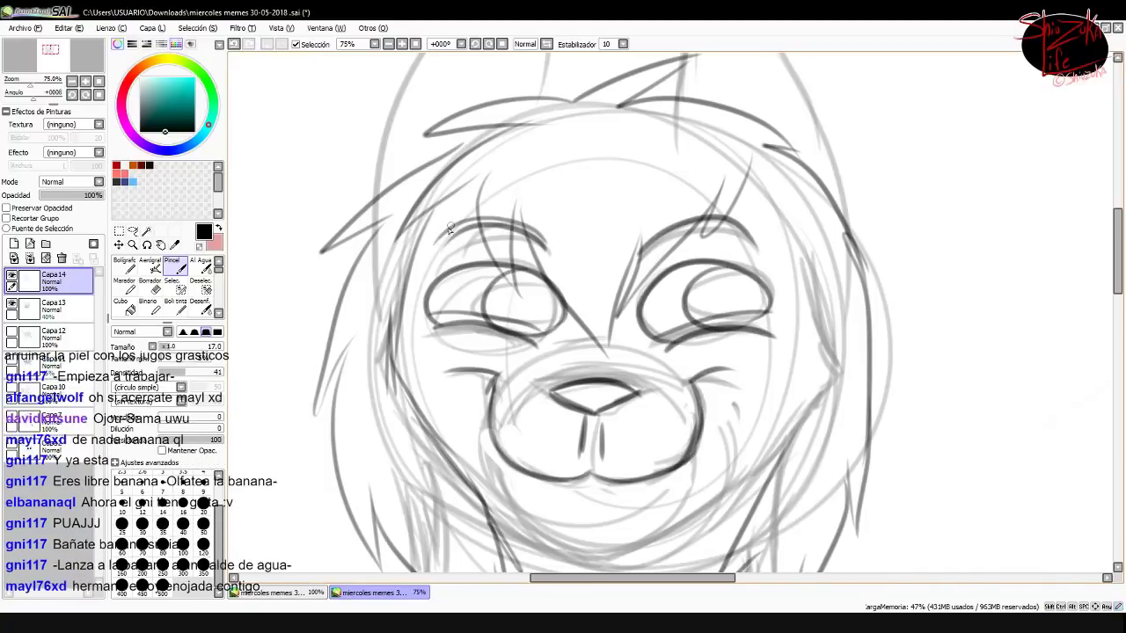
drag(626, 253, 723, 230)
Outline the chin and jaw, and add hair locks along both sides of the face
drag(479, 488, 616, 552)
drag(627, 549, 735, 493)
drag(825, 378, 703, 510)
drag(764, 174, 784, 334)
drag(827, 220, 748, 536)
drag(475, 181, 404, 282)
Outline the muzzle's upper edge and cheek creases, and draw the lower lip details beneath the mouth
scroll(616, 352, down, 2)
drag(536, 243, 644, 271)
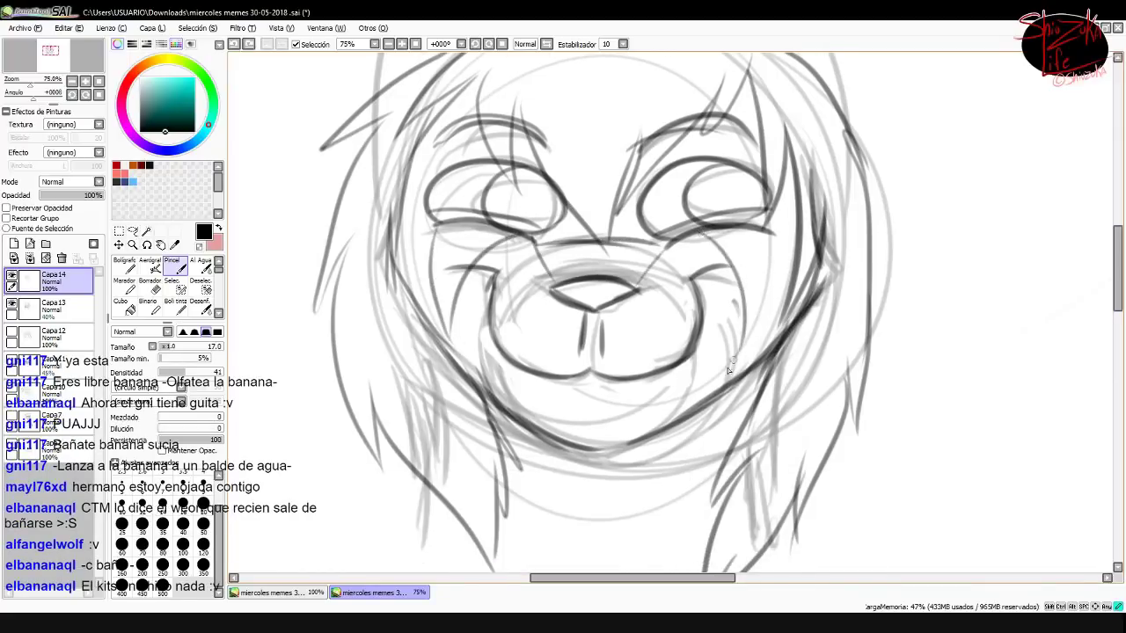
drag(735, 268, 753, 298)
drag(625, 385, 615, 424)
Outline both tall pointed ears above the hair and add their inner ear lines
scroll(625, 385, up, 6)
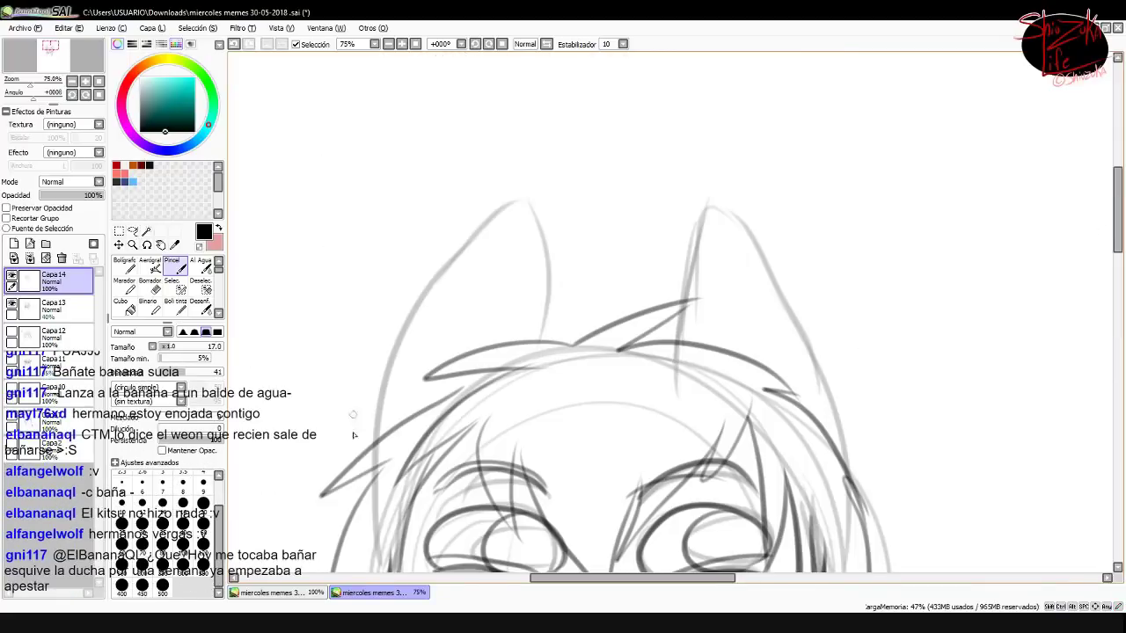
drag(410, 282, 357, 497)
drag(366, 353, 538, 154)
drag(547, 264, 555, 346)
drag(846, 354, 867, 498)
drag(702, 225, 697, 361)
drag(502, 216, 444, 373)
drag(541, 188, 523, 325)
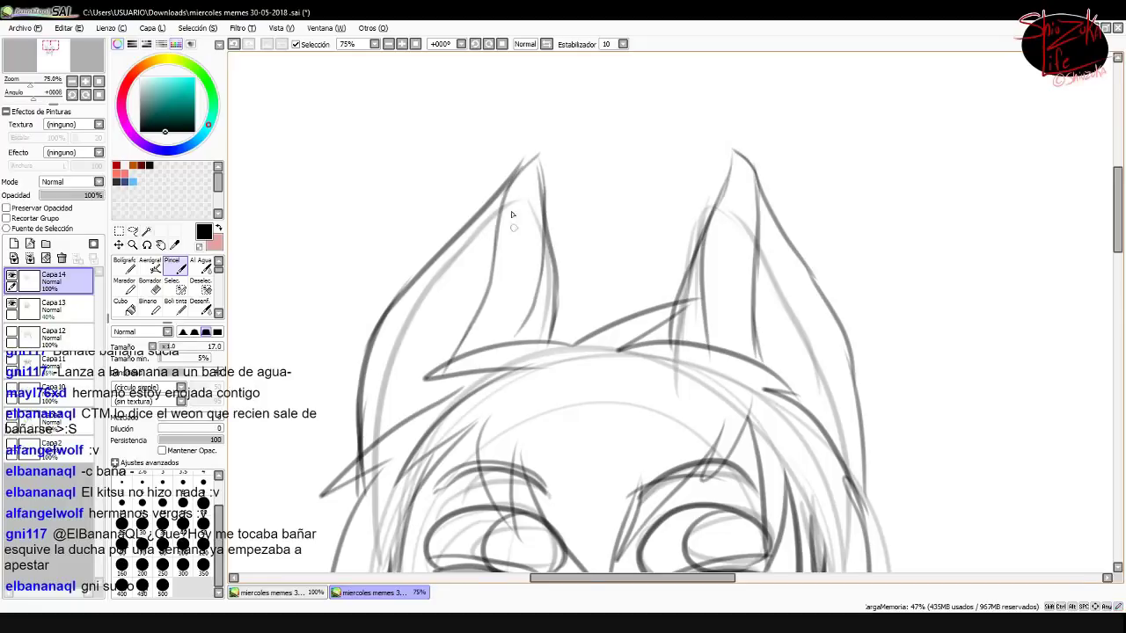
scroll(424, 356, down, 6)
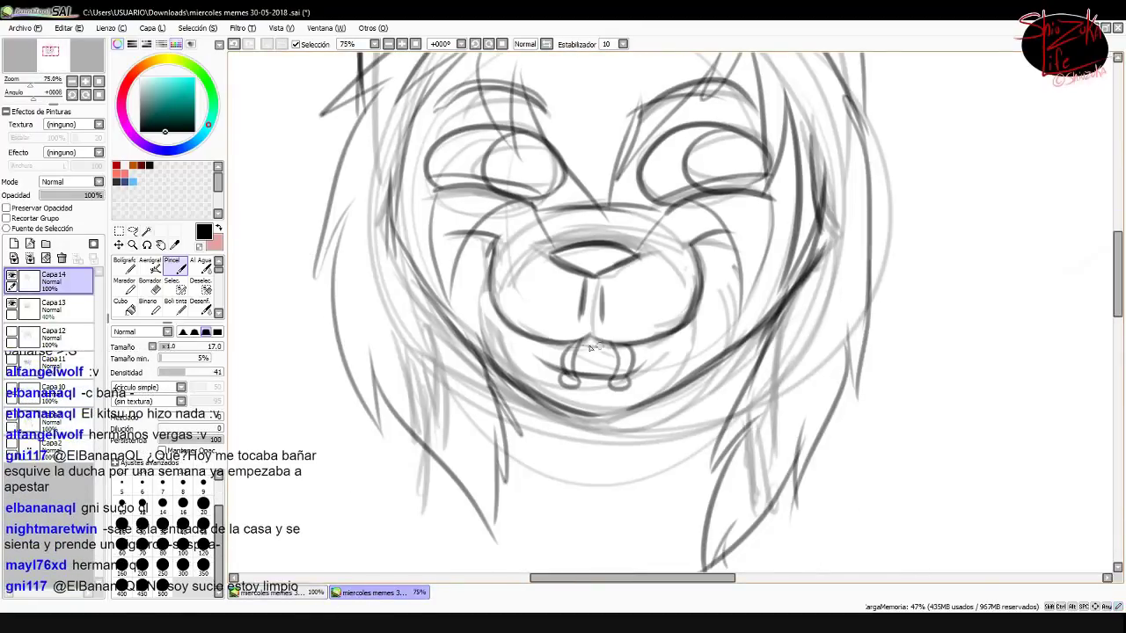
Add short chin strokes beneath the teeth and label the drawing "Night" with the rough sketch layer hidden
drag(589, 383, 591, 395)
scroll(633, 380, down, 1)
scroll(731, 148, up, 2)
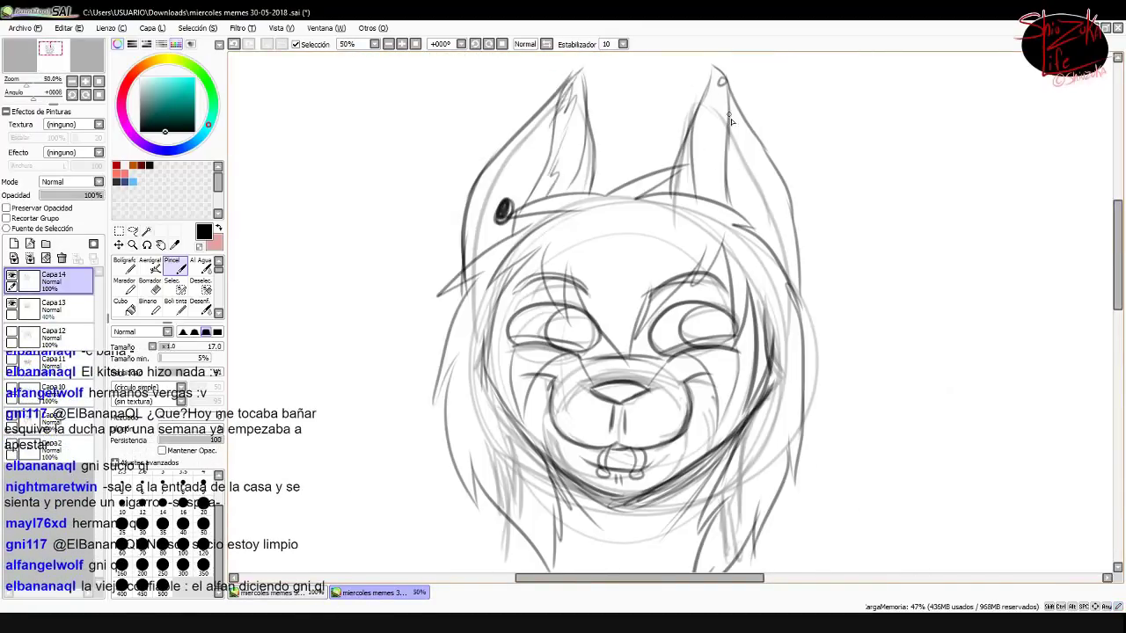
scroll(669, 316, down, 3)
Copy the "EN SERIO NO TE CREO" meme from the other document onto a 30% opacity layer beneath an empty layer
key(ctrl+Tab)
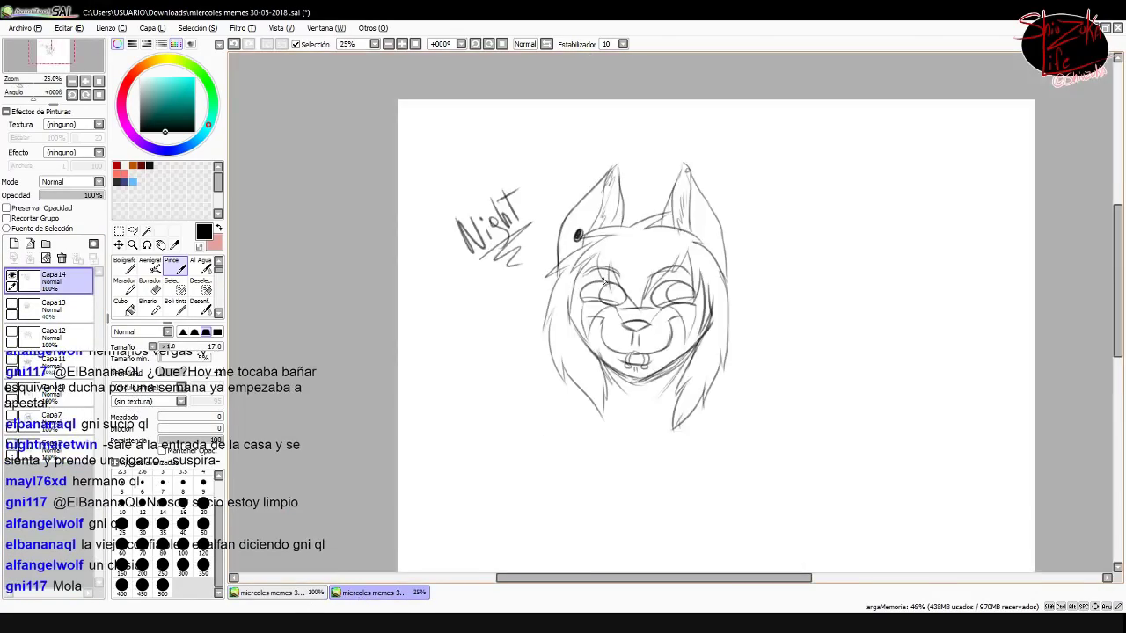
scroll(370, 202, up, 5)
key(m)
drag(384, 114, 638, 387)
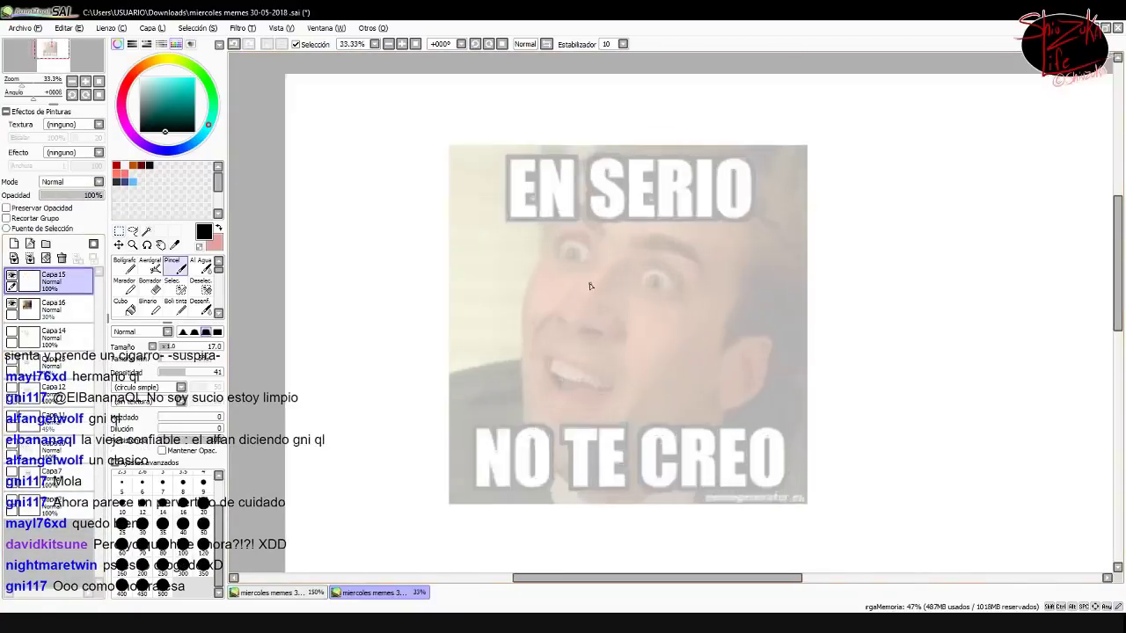
Trace the meme face's contour, eyes, eyebrows, nose, cheek lines and open mouth over the faded picture
scroll(589, 283, down, 1)
drag(656, 339, 660, 382)
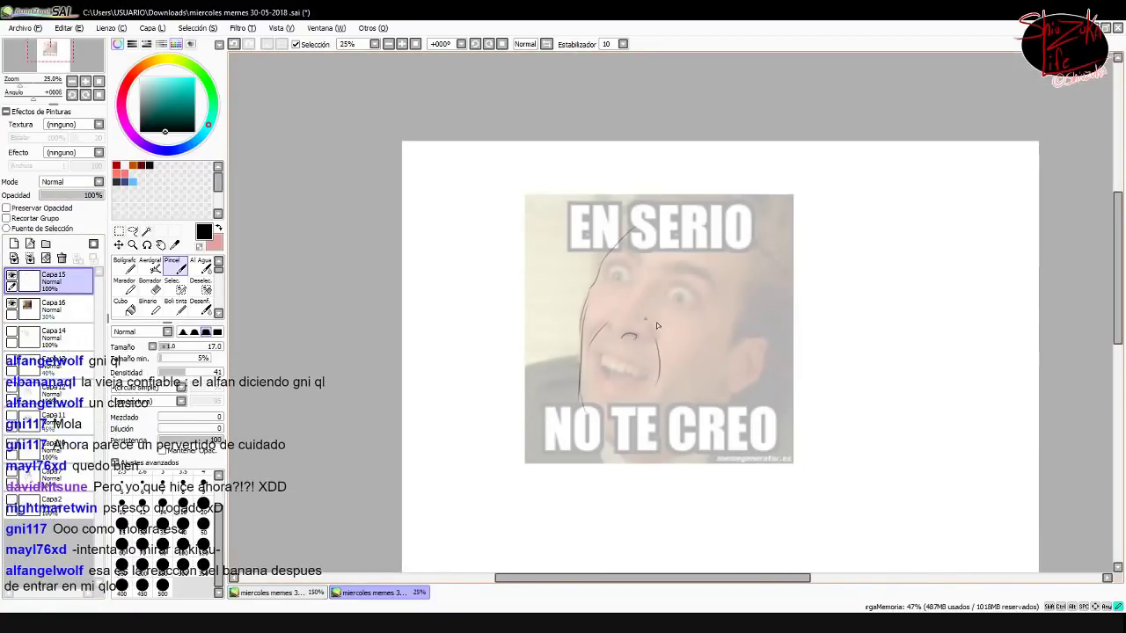
drag(643, 280, 621, 313)
drag(599, 353, 648, 363)
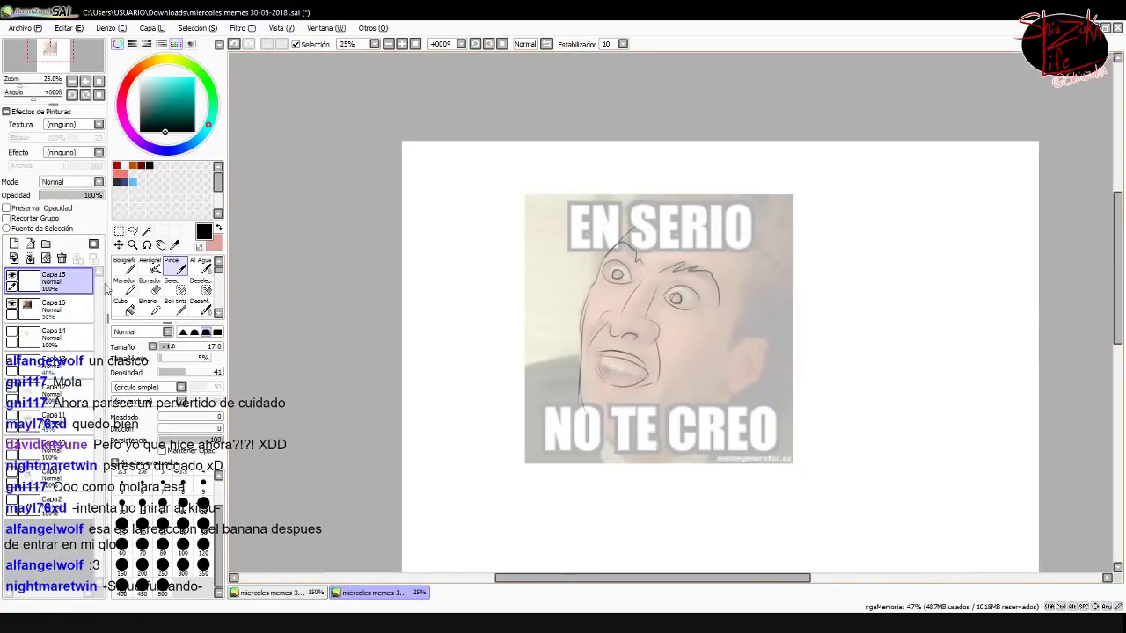
Delete the meme picture layer, lower the tracing's opacity to 32%, and add a new layer above it
click(61, 258)
drag(97, 194, 35, 195)
click(14, 243)
scroll(396, 86, up, 1)
scroll(396, 85, down, 1)
Rough out a circle for the head and long curved banana edges on both sides of it
drag(669, 199, 655, 200)
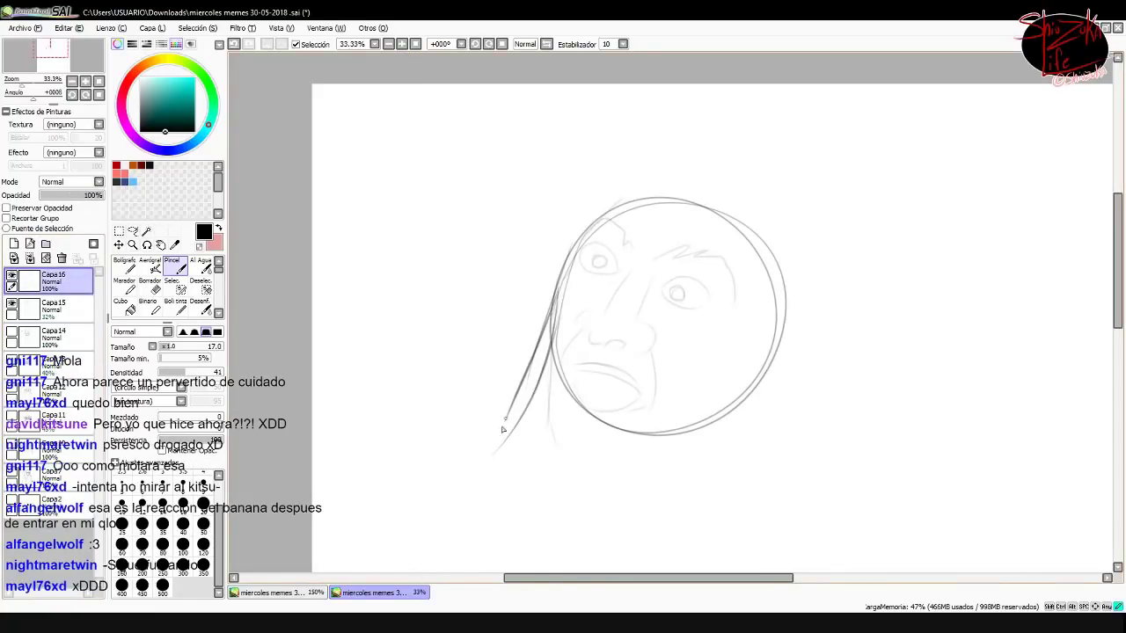
drag(559, 286, 474, 469)
drag(764, 384, 712, 461)
drag(501, 95, 561, 280)
drag(696, 116, 777, 449)
Sketch two wide round eyes, the slanted nose bridge and the nostrils over the traced face
scroll(680, 349, up, 2)
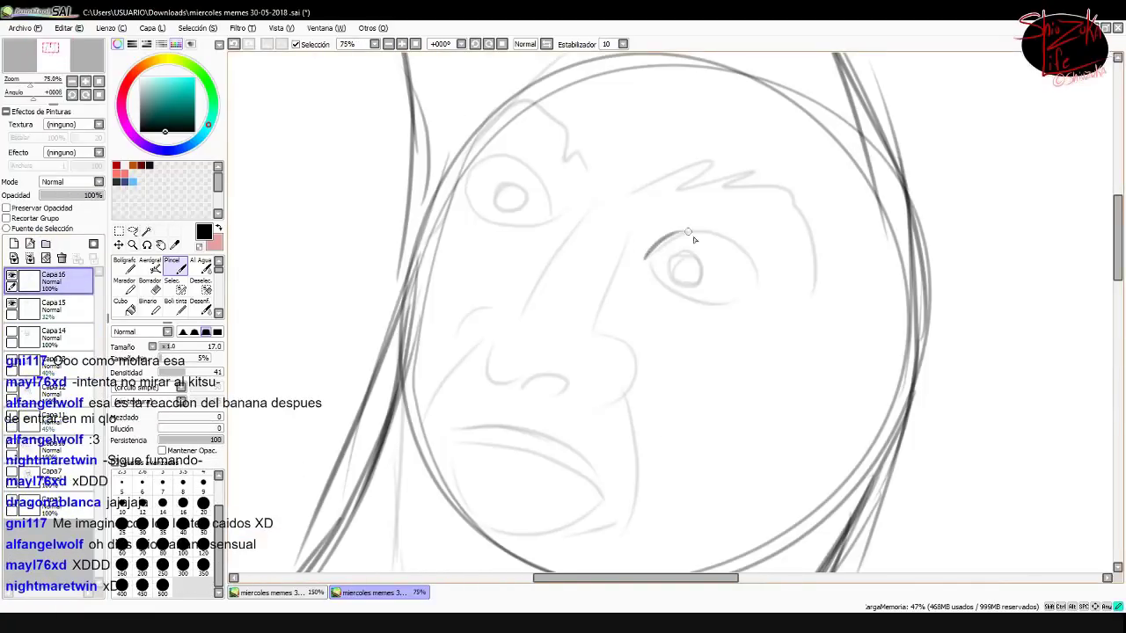
drag(730, 228, 668, 263)
drag(528, 158, 474, 219)
drag(457, 167, 431, 211)
drag(571, 211, 497, 308)
drag(470, 343, 475, 379)
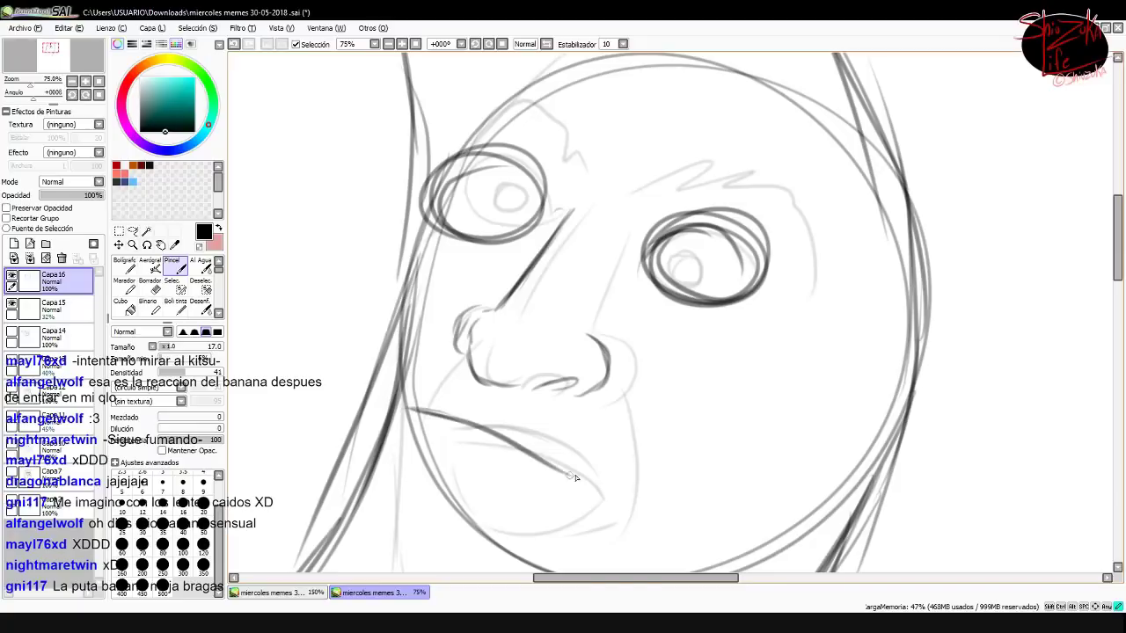
Sketch the open mouth with its upper teeth and tongue, and add the irises to both eyes
scroll(410, 411, down, 2)
drag(418, 332, 620, 420)
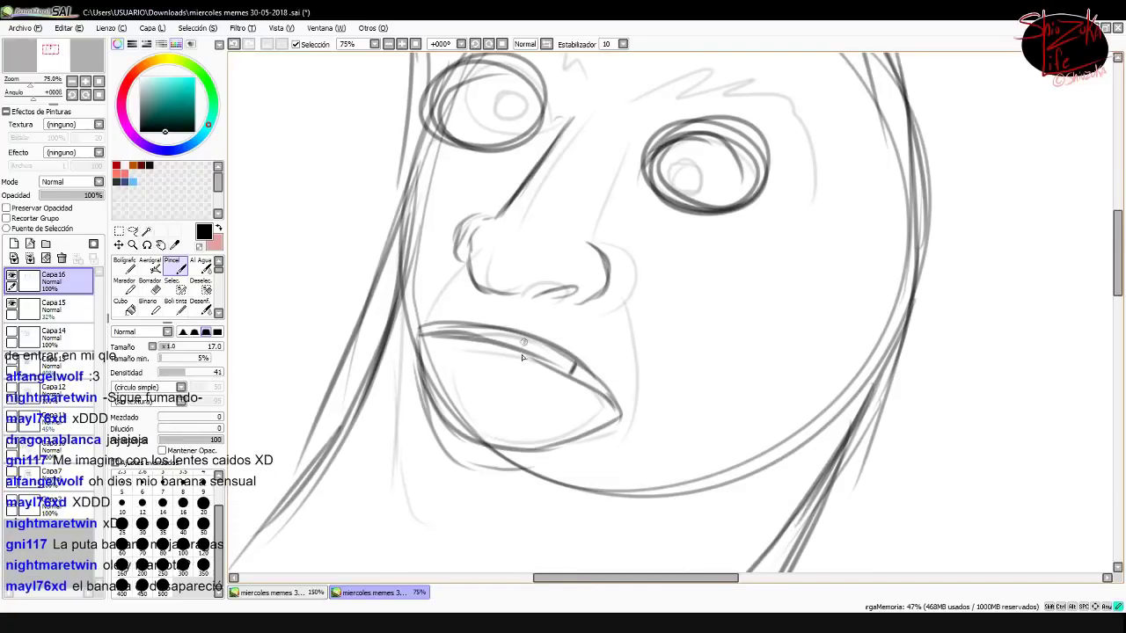
scroll(494, 438, up, 2)
scroll(615, 396, down, 2)
scroll(635, 381, up, 1)
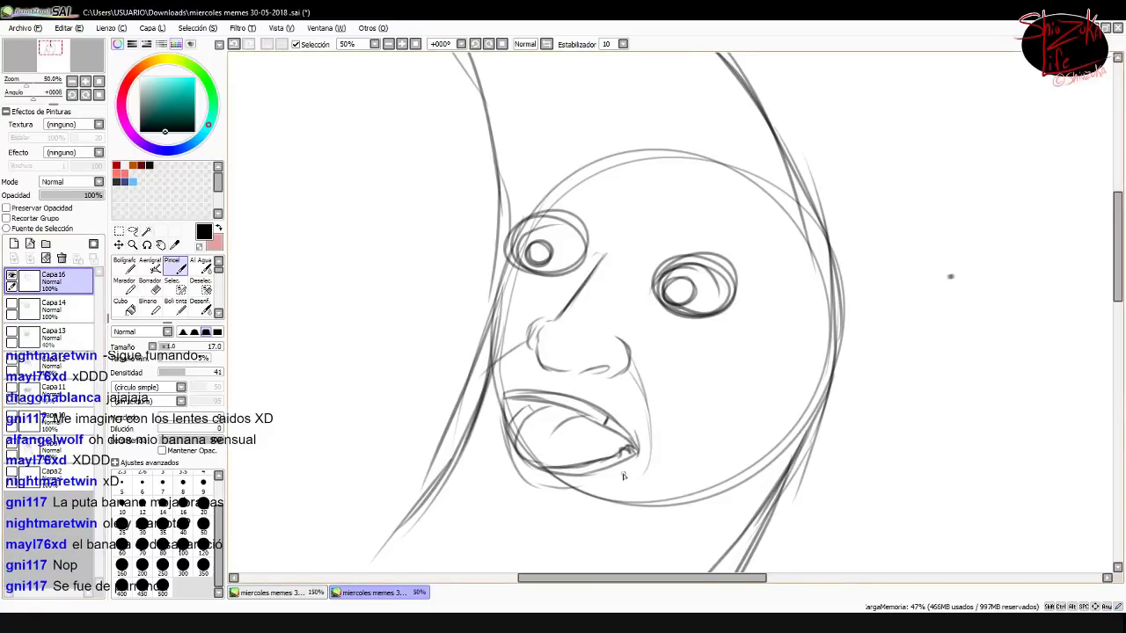
Lower the banana character's rough sketch layer to 32% opacity and add a new layer for the outline
drag(101, 195, 60, 194)
click(13, 244)
scroll(671, 312, up, 1)
Outline the banana's edge beside the face, the nose, both round eyes with irises, and the arched eyebrows
drag(421, 239, 360, 462)
drag(573, 223, 506, 324)
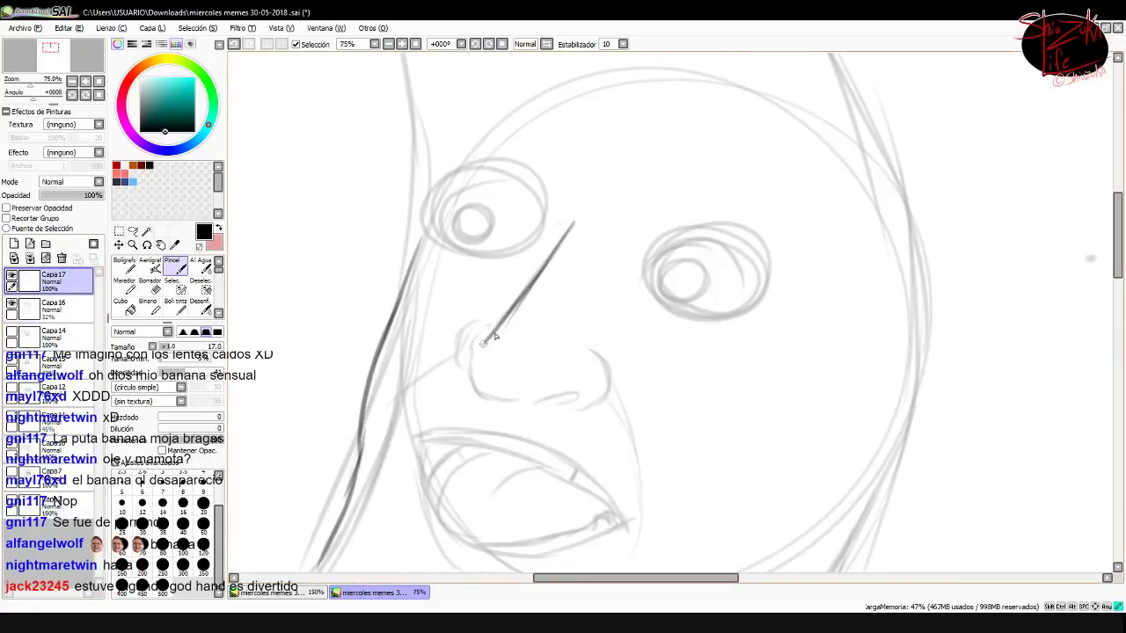
drag(452, 220, 492, 238)
drag(656, 264, 704, 290)
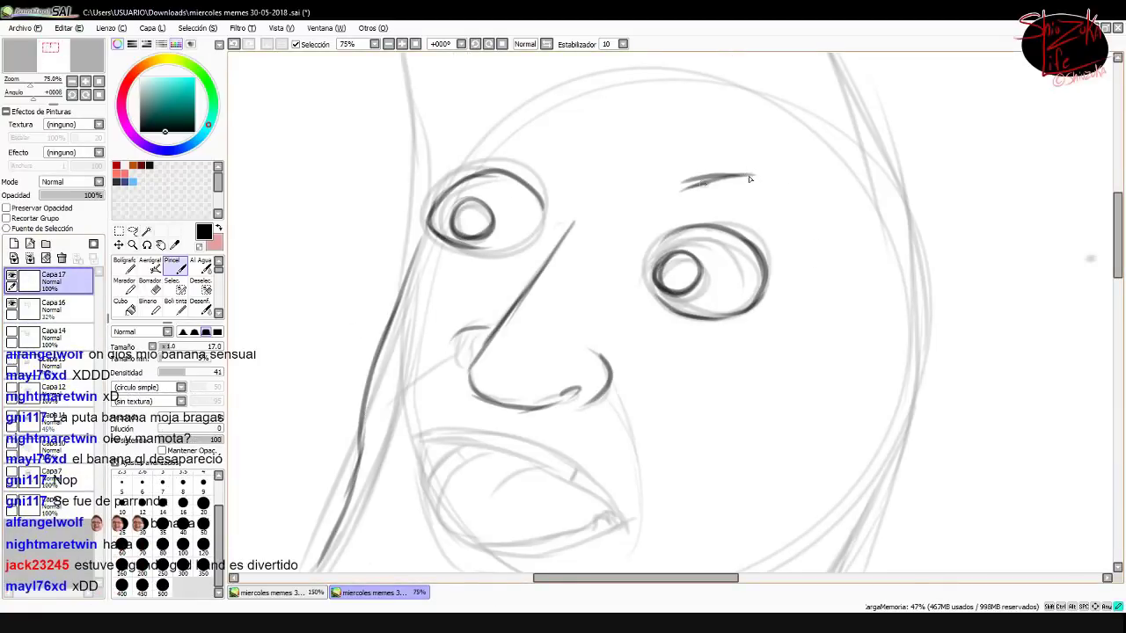
drag(514, 157, 566, 132)
drag(686, 189, 818, 250)
Outline a tall pointed ear on each side of the head and add the inner ear lines
scroll(668, 316, down, 1)
drag(857, 119, 796, 264)
drag(440, 61, 479, 290)
drag(871, 127, 882, 381)
drag(515, 220, 475, 304)
drag(482, 211, 488, 291)
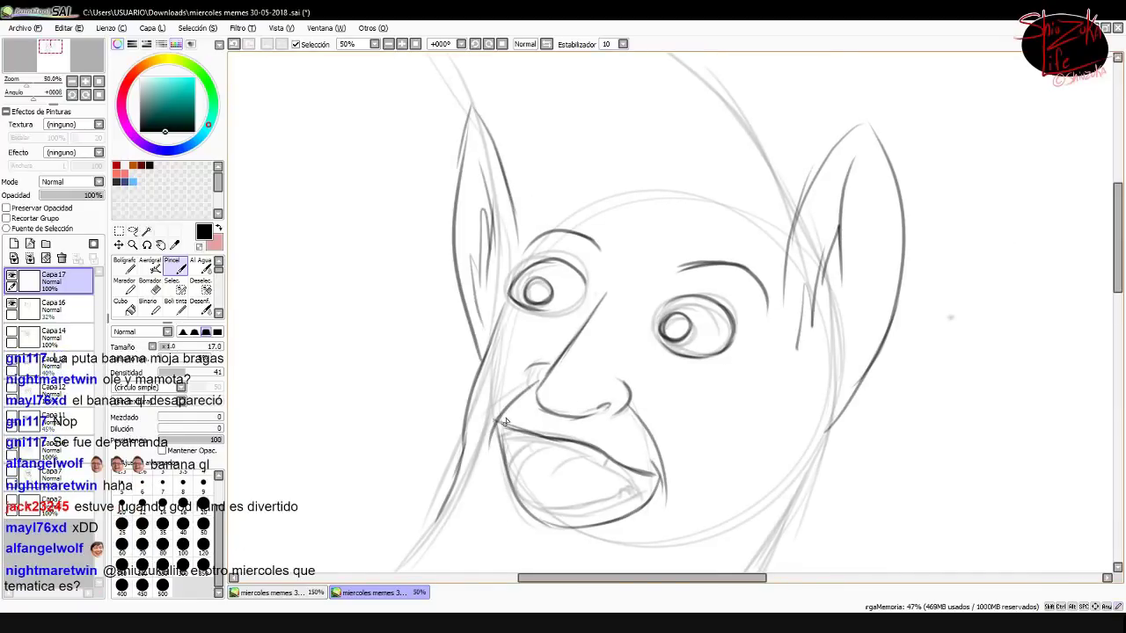
Outline the open mouth's lips and tongue, and thicken both eyebrows
drag(640, 491, 524, 519)
drag(545, 447, 516, 491)
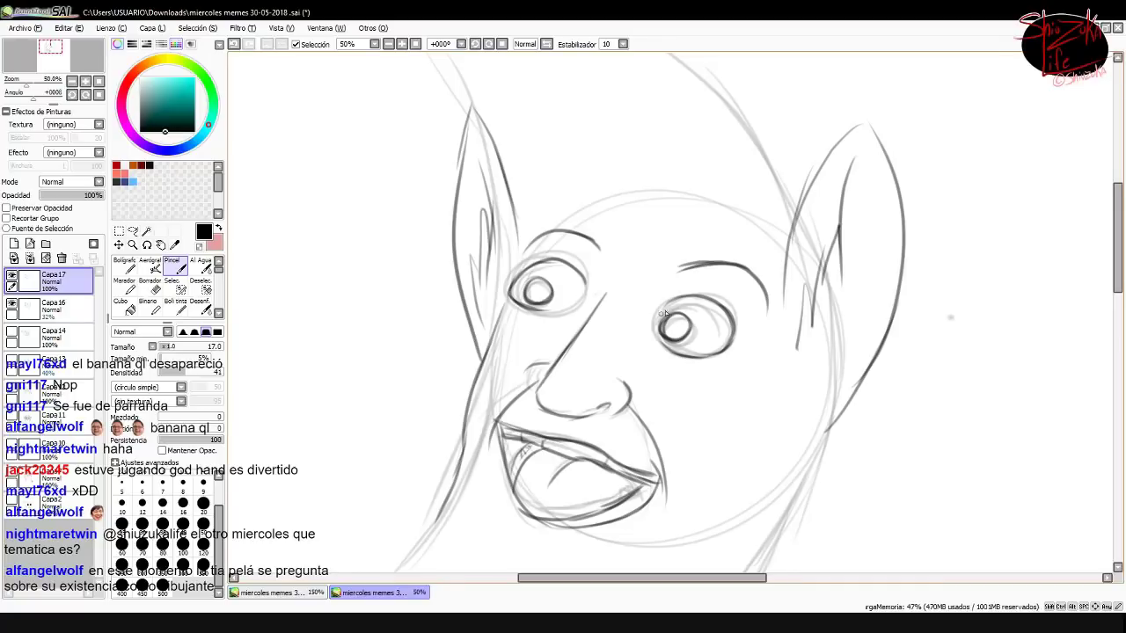
mouse_move(677, 266)
mouse_down()
mouse_move(730, 261)
mouse_move(767, 278)
mouse_up()
drag(580, 264, 611, 233)
Outline the banana body's long curved edges above and below the face
scroll(616, 301, down, 1)
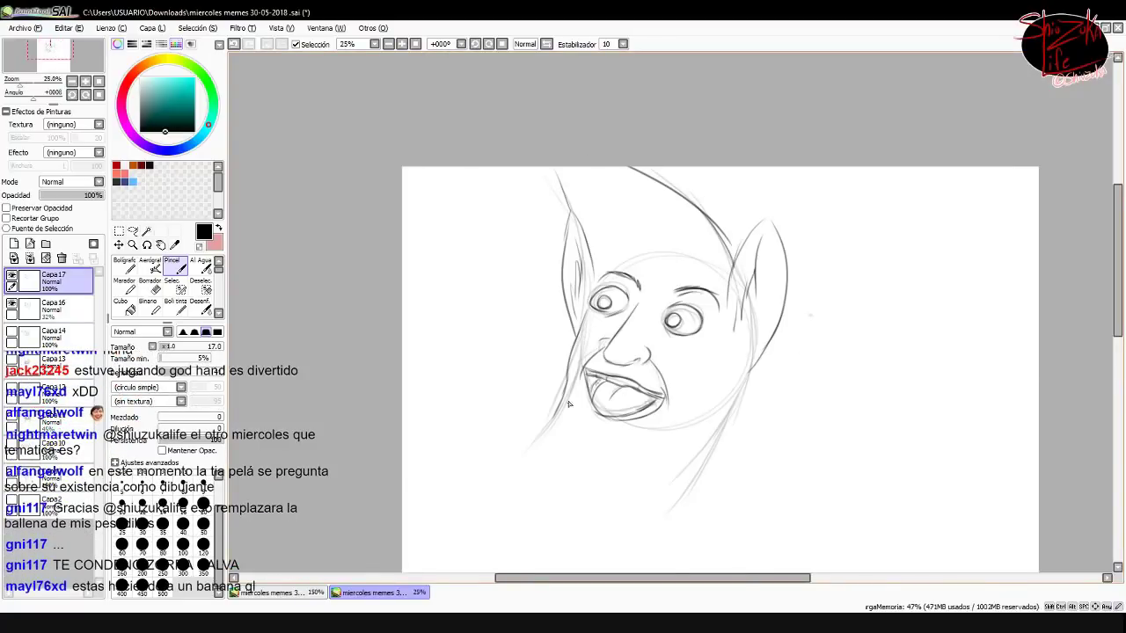
key(e)
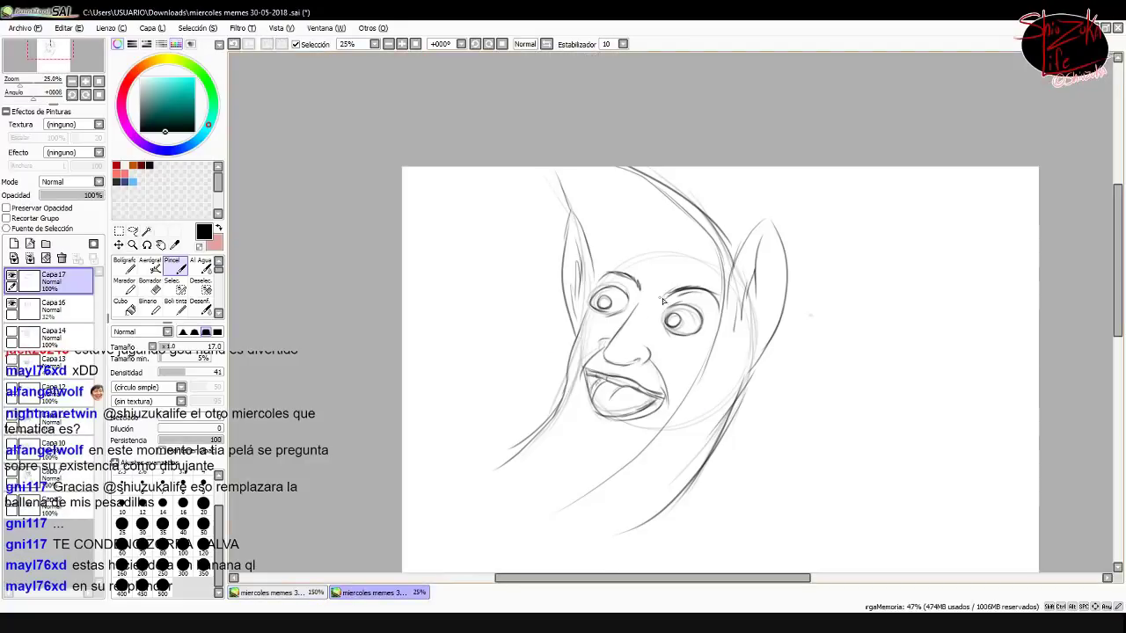
scroll(664, 299, up, 1)
Redraw the mouth wide open with fuller lips and add rows of upper and lower teeth
key(b)
drag(652, 503, 527, 539)
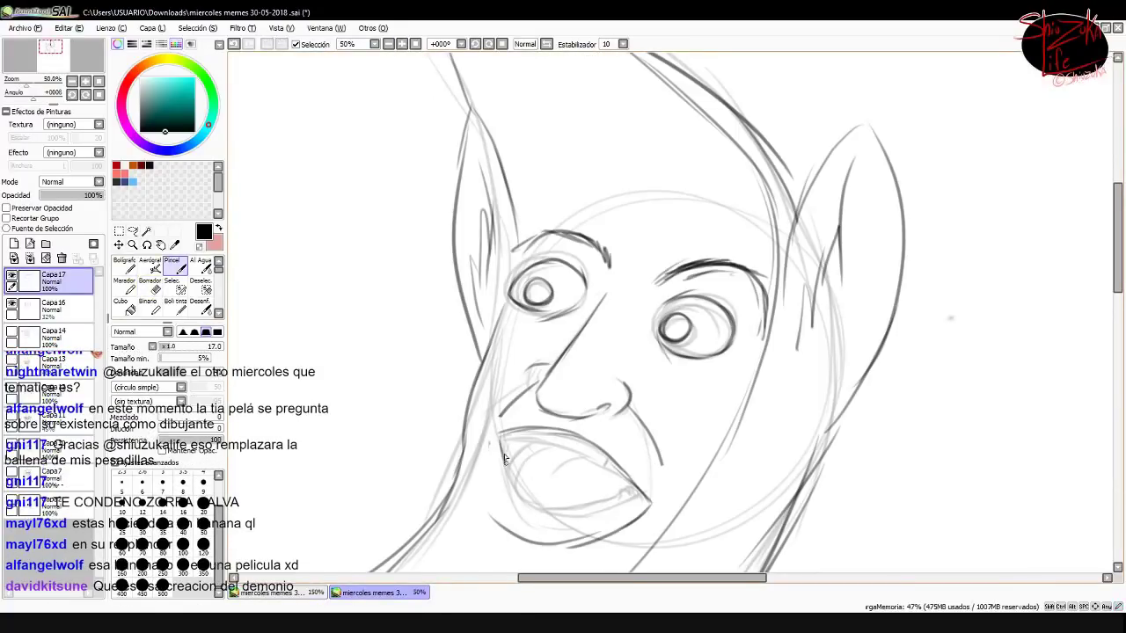
drag(495, 505, 609, 530)
drag(503, 528, 540, 451)
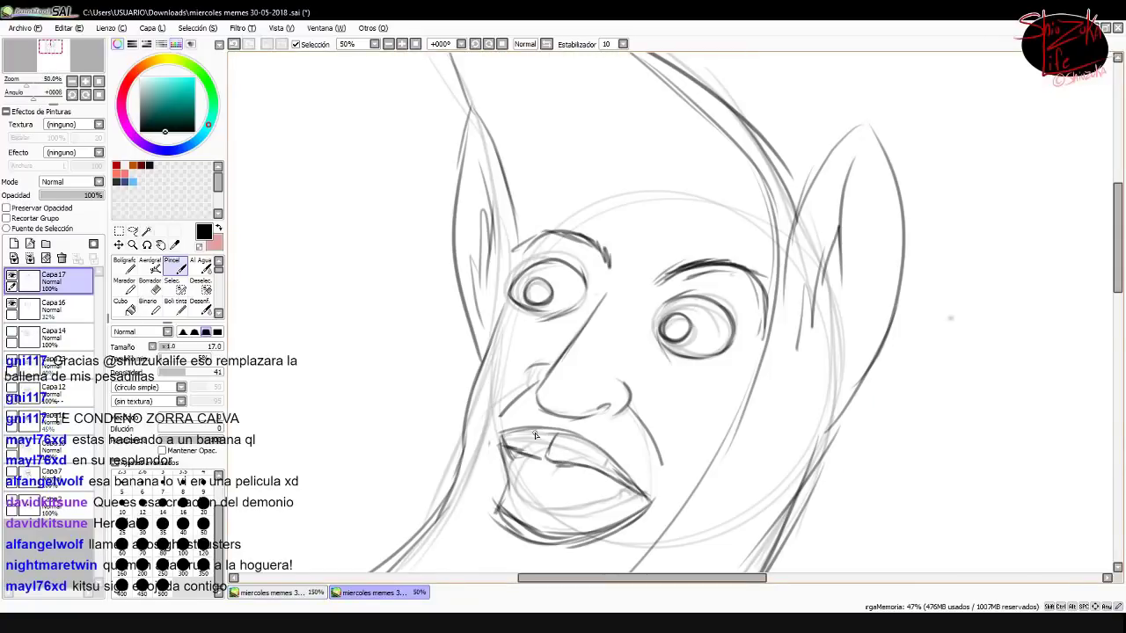
drag(527, 446, 606, 469)
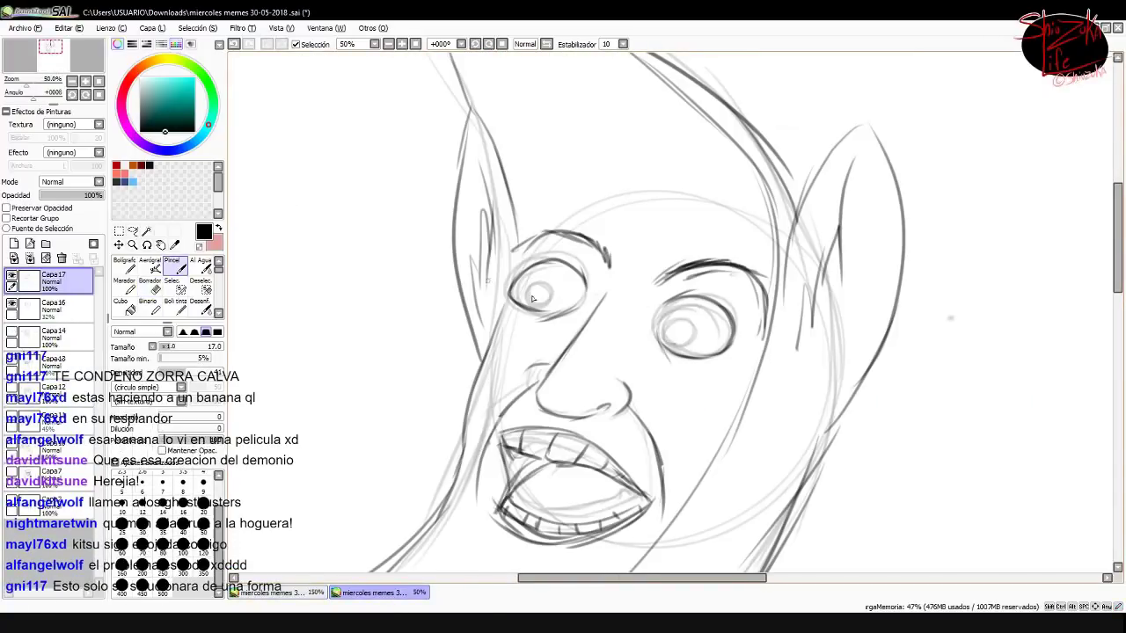
Draw small dark pupils in both eyes and hide the rough sketch layer
click(538, 298)
click(676, 336)
click(52, 308)
click(11, 302)
click(388, 44)
click(52, 280)
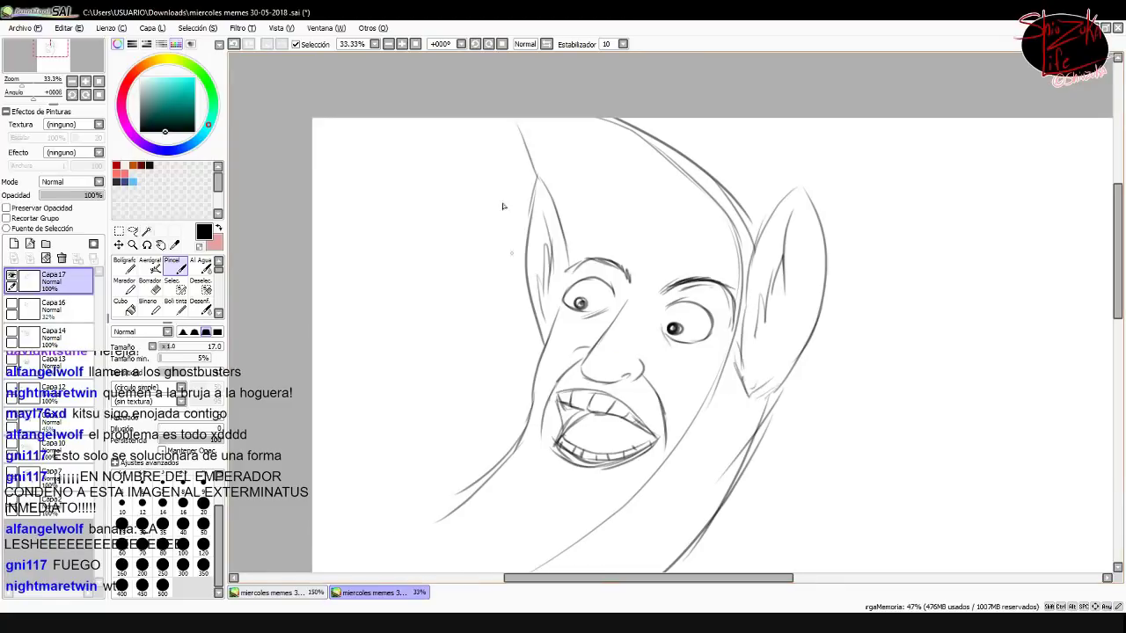
Write the label "Banana" beside the character and underline it with a zigzag stroke
drag(381, 241, 413, 269)
mouse_move(409, 263)
mouse_down()
mouse_move(482, 204)
mouse_move(505, 220)
mouse_up()
click(388, 44)
click(388, 44)
Show the earlier finished character layers and move their drawings apart to arrange them around the canvas
click(53, 307)
click(119, 245)
click(12, 336)
drag(604, 440, 704, 396)
click(53, 361)
drag(493, 414, 530, 426)
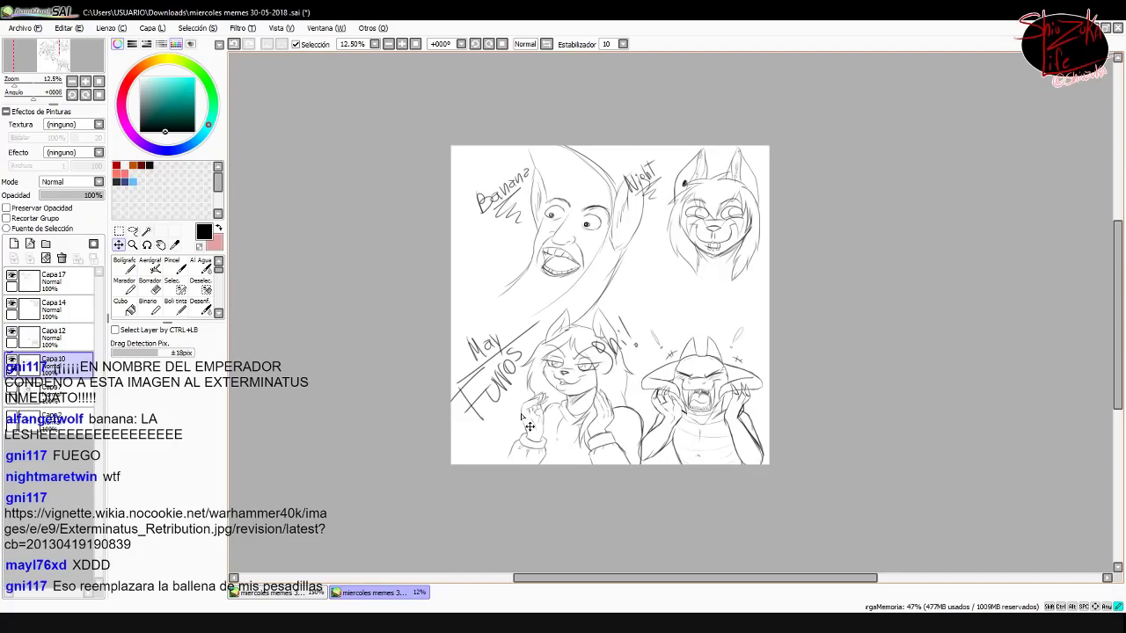
Move the sunglasses character and the sweating wide-eyed character into the middle of the group
click(53, 387)
drag(598, 290, 656, 299)
click(53, 421)
drag(510, 264, 545, 284)
scroll(616, 295, up, 1)
scroll(616, 295, down, 1)
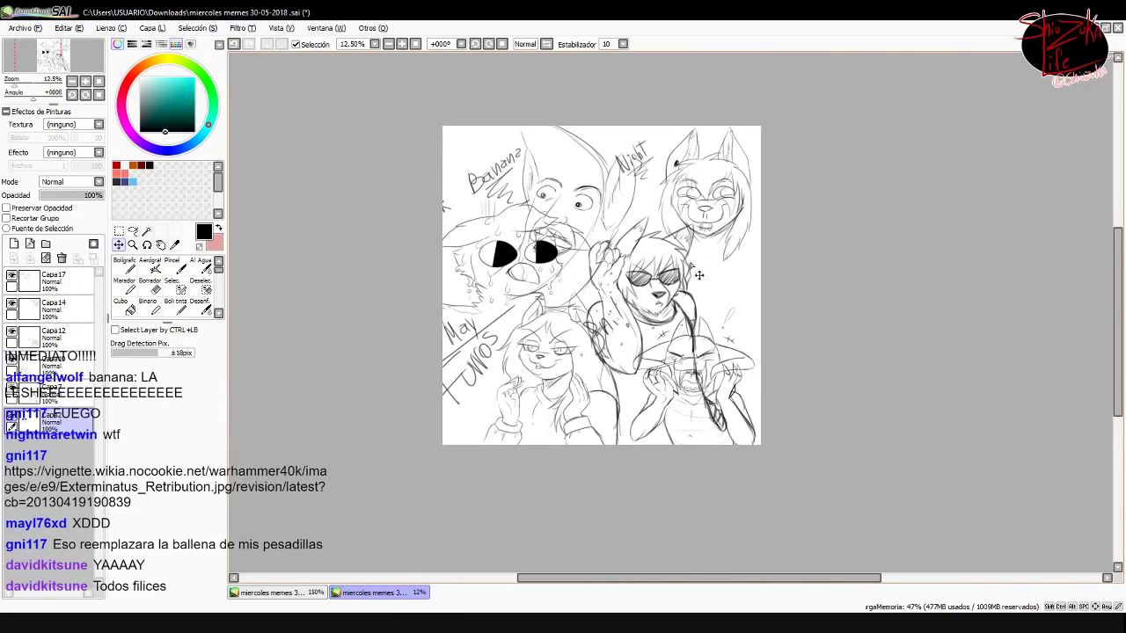
scroll(621, 300, down, 2)
scroll(692, 297, up, 3)
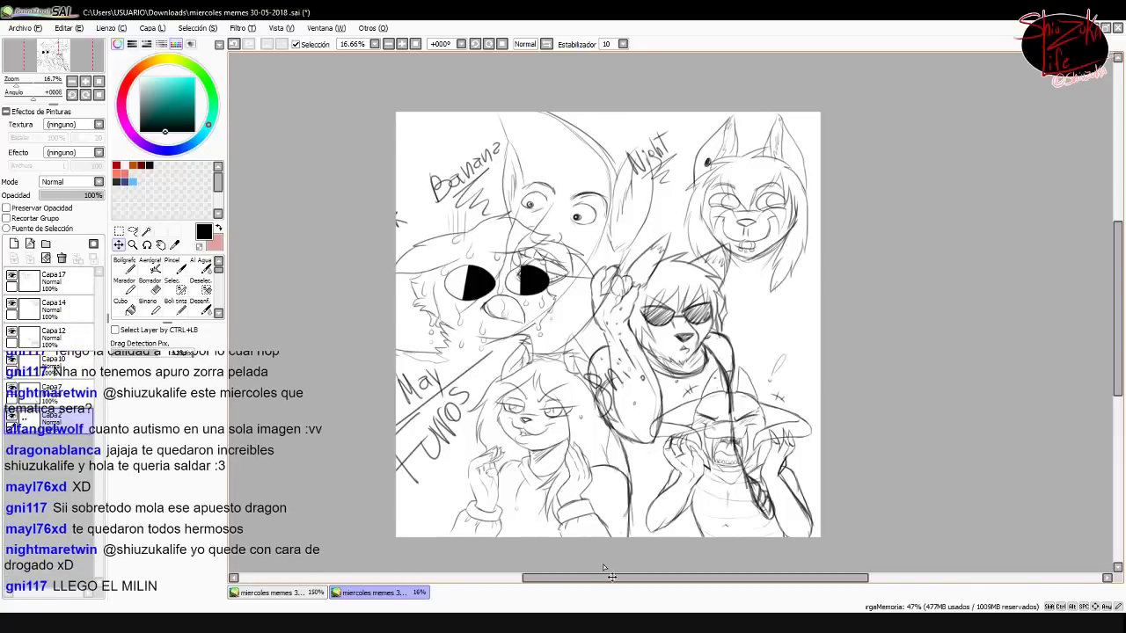
scroll(538, 352, down, 1)
scroll(582, 306, up, 1)
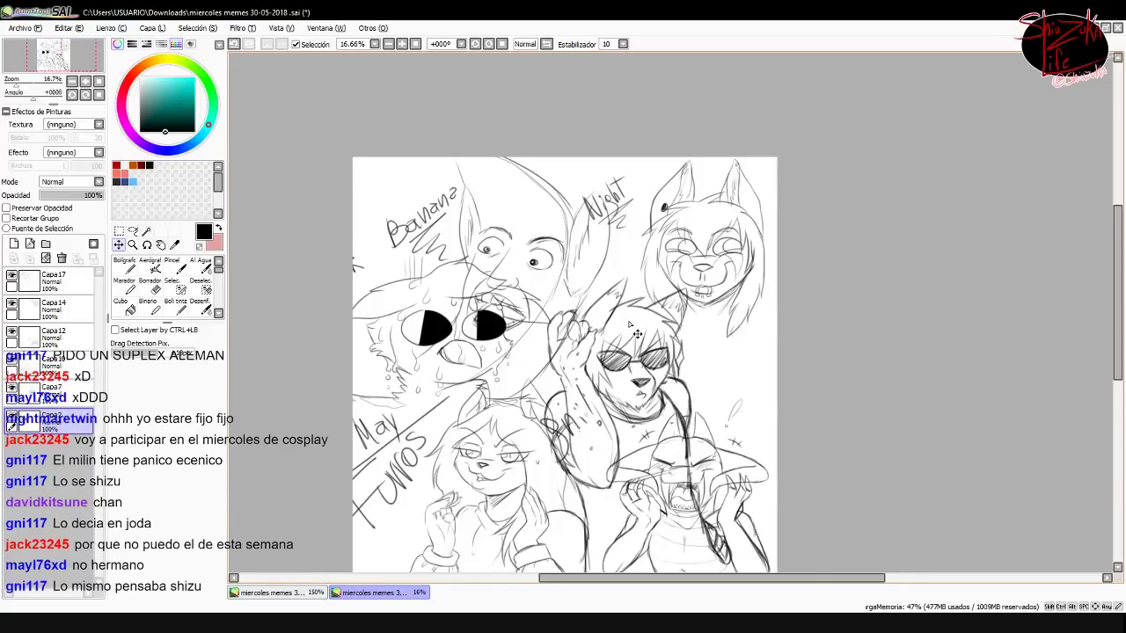
scroll(572, 316, down, 1)
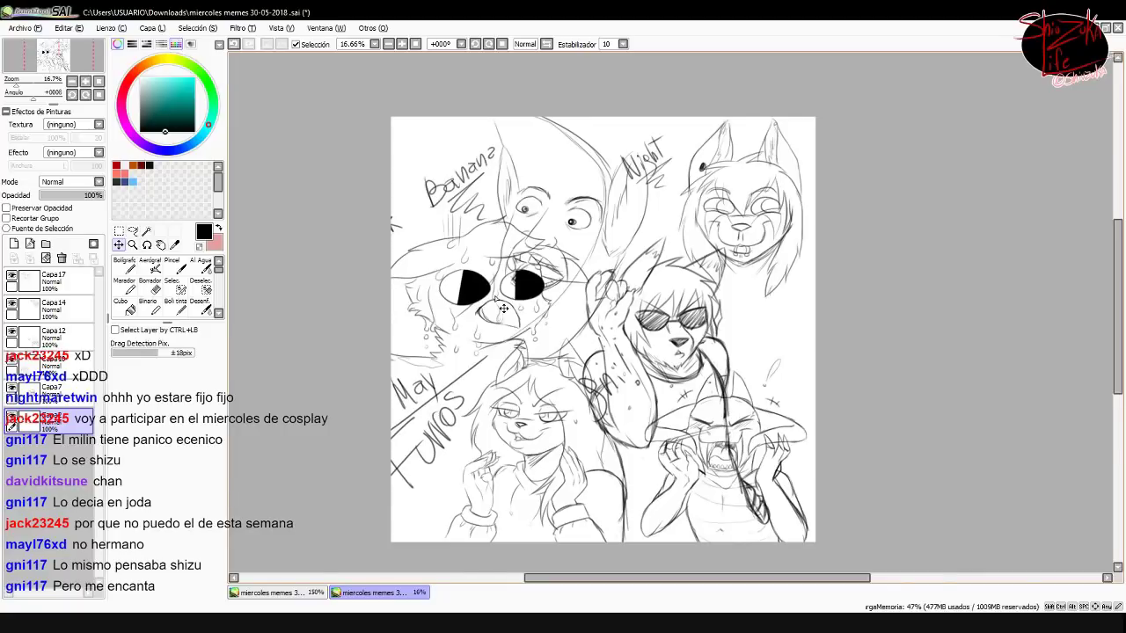